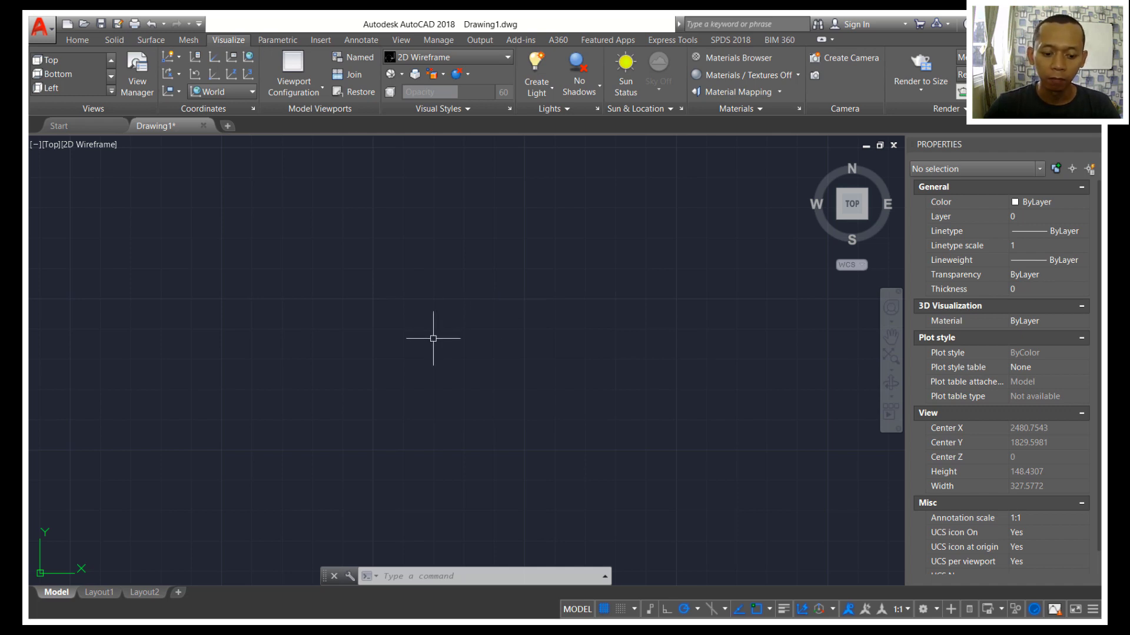
Step: Draw a 70 by 40 rectangle with REC's Dimensions option as the tabletop outline
type("ec")
key("Return")
left_click(393, 293)
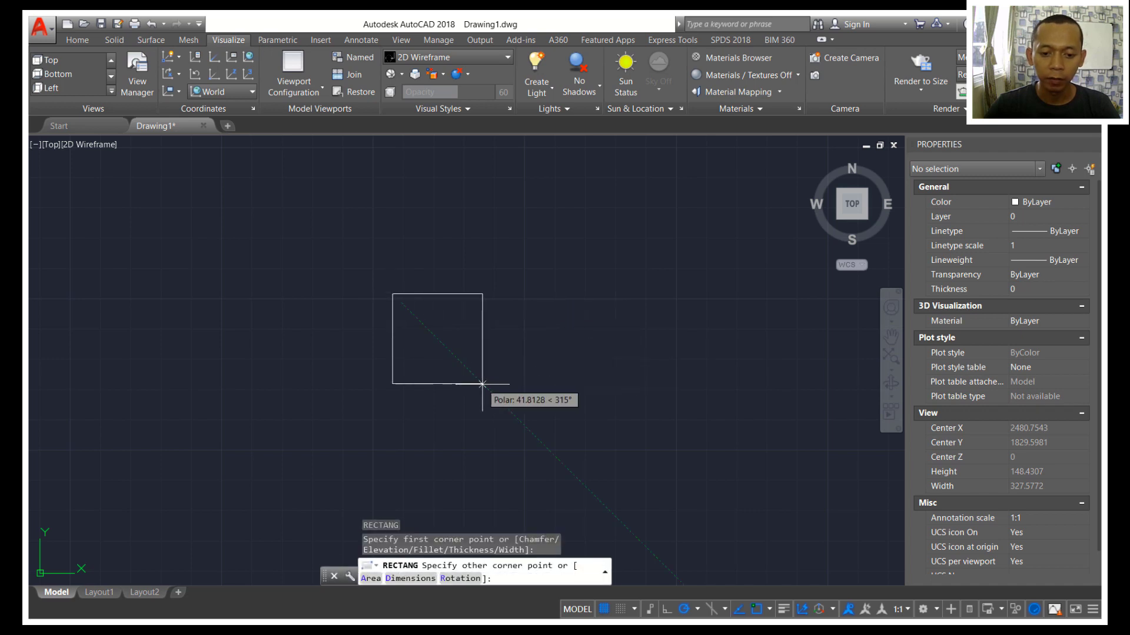
type("d")
key("Return")
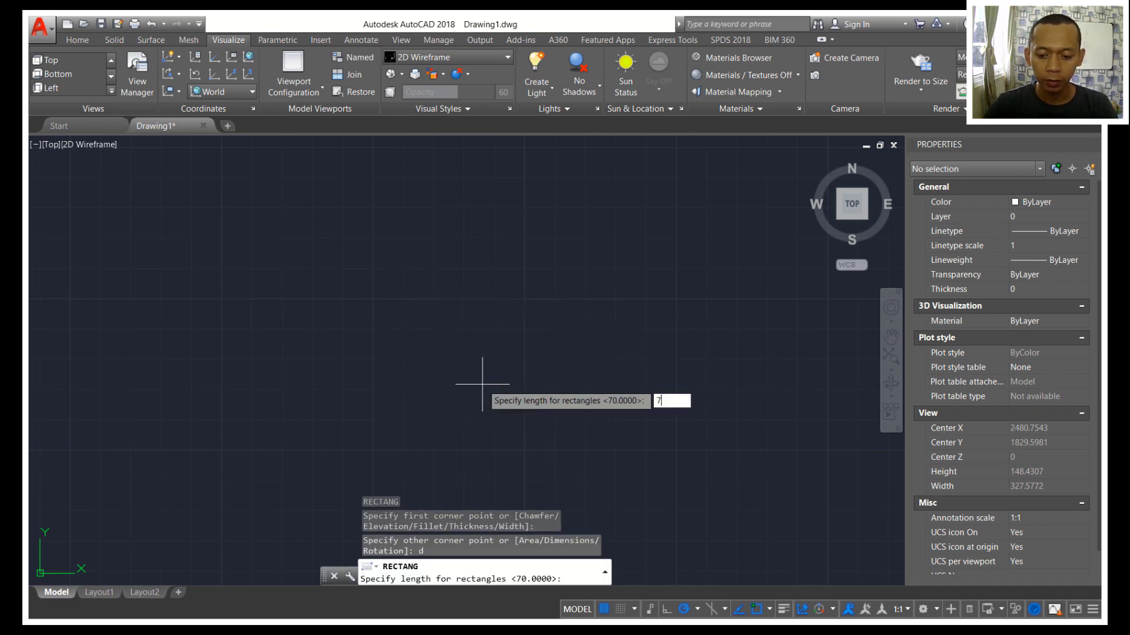
key("Return")
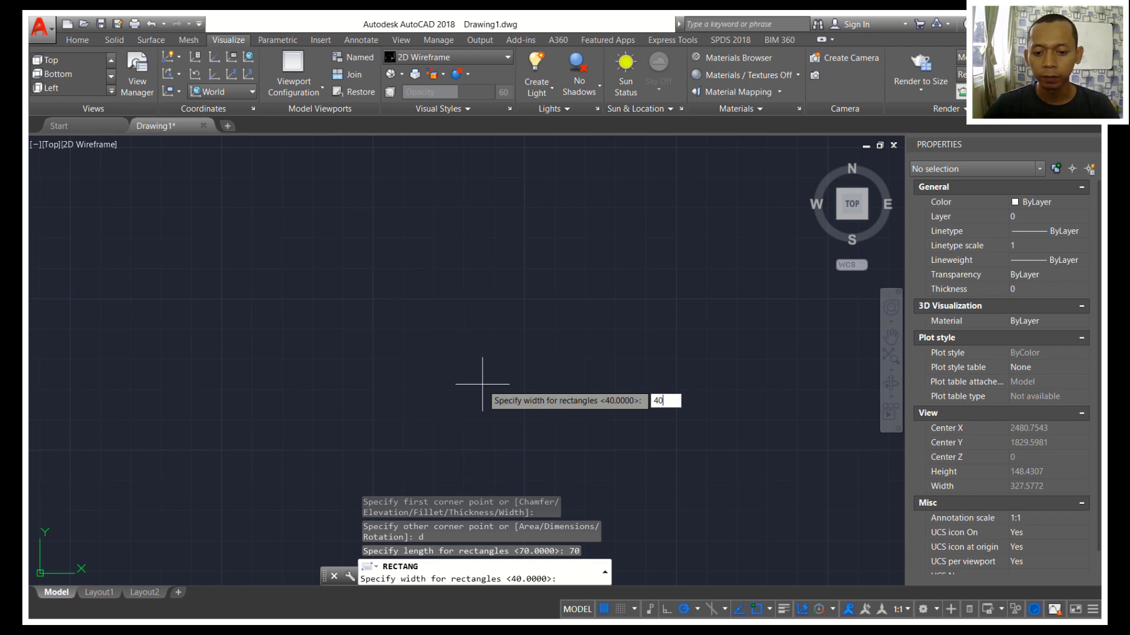
key("Return")
left_click(480, 380)
scroll(399, 396, "up", 2)
middle_click_drag(454, 391, 458, 363)
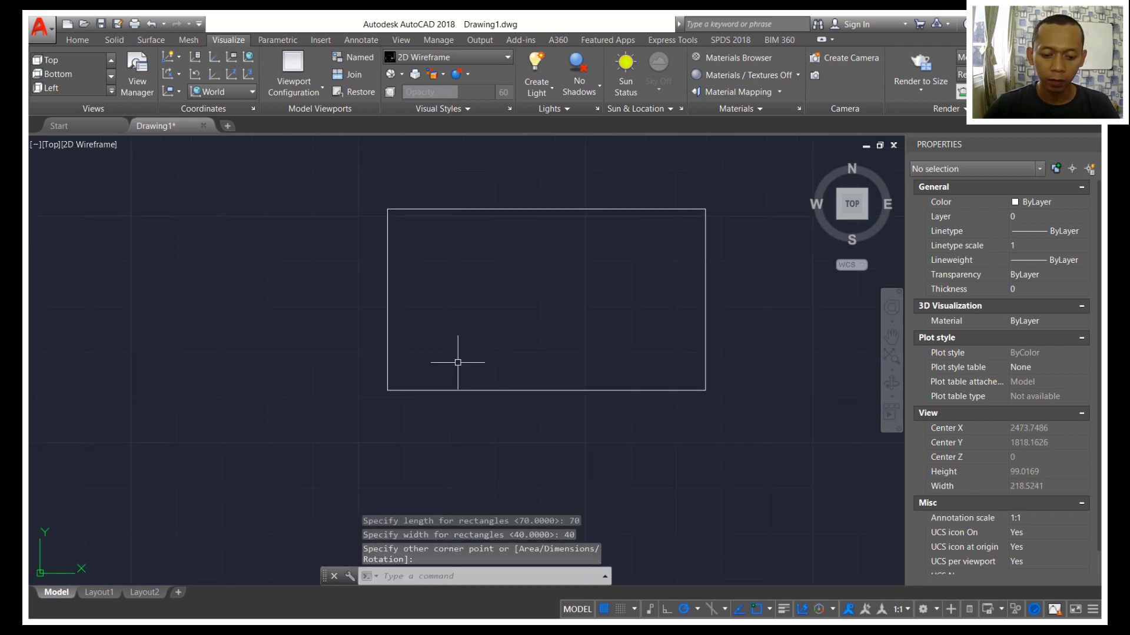
type("c")
key("Return")
Step: Draw concentric circles of radius 2 and 1.5 at the rectangle's lower-left corner
left_click(388, 391)
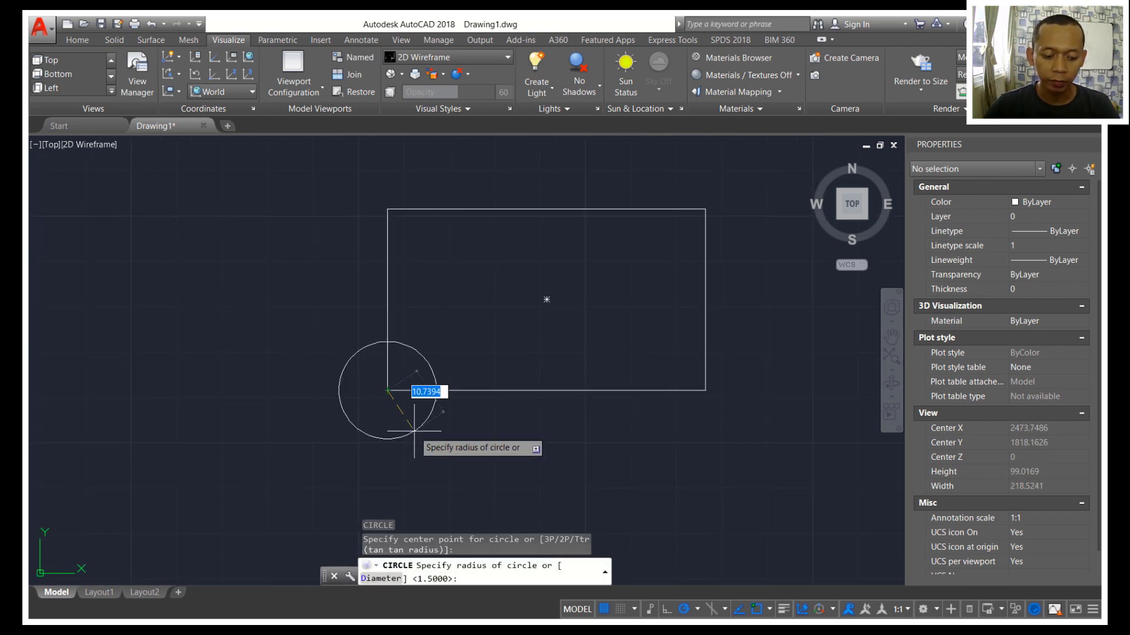
key("Return")
key("Return")
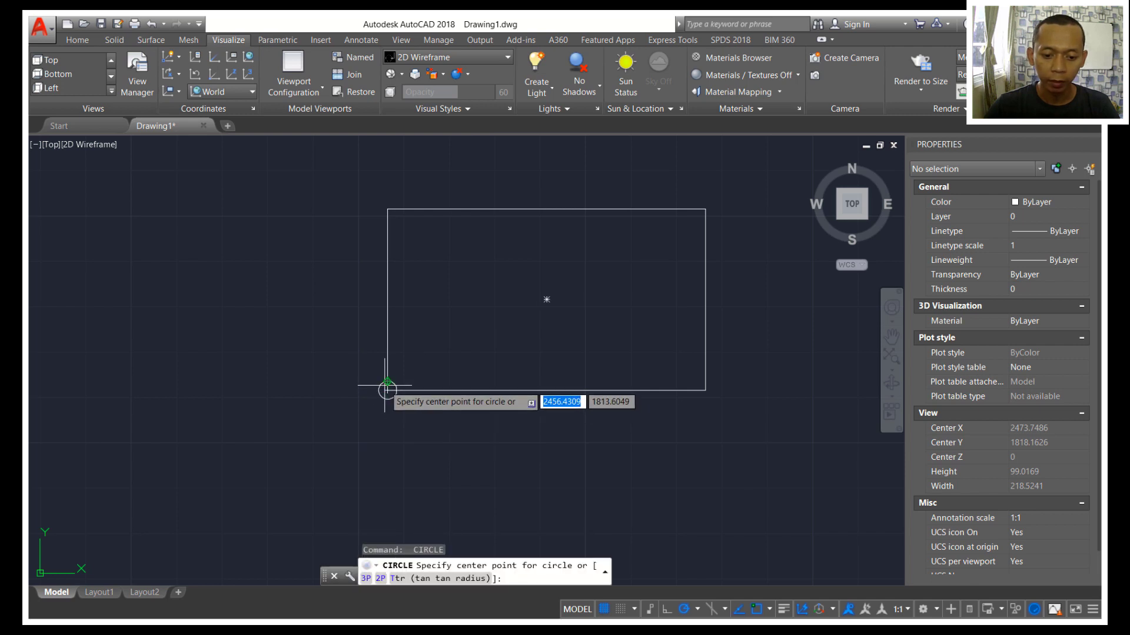
left_click(387, 390)
type("1.")
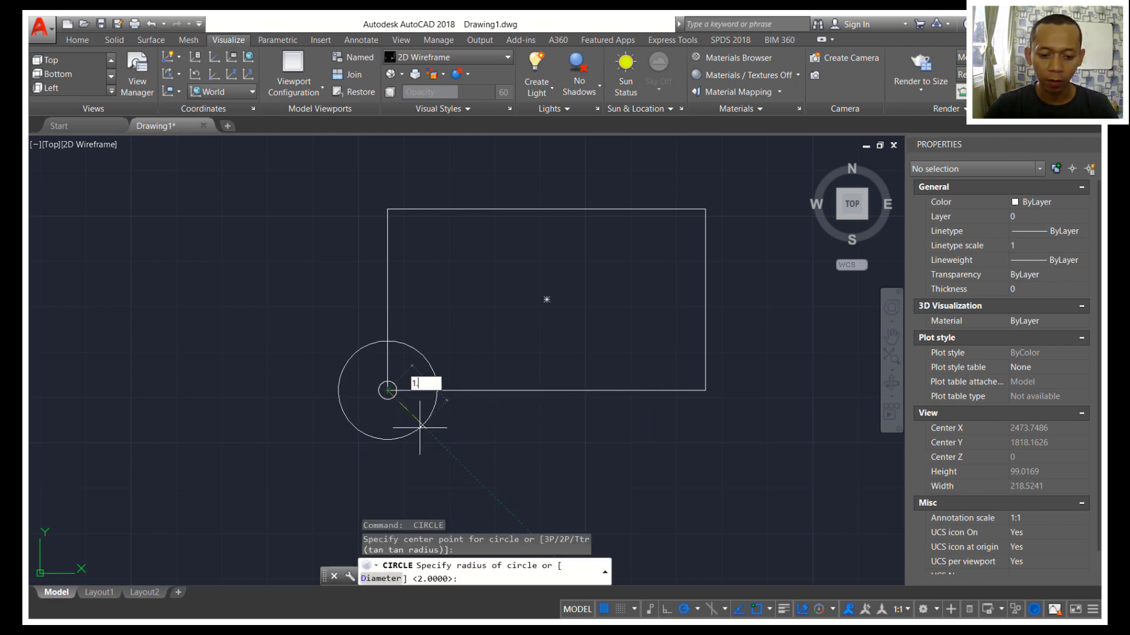
type("5")
key("Return")
Step: Move both circles 15 units diagonally inward at 45°
scroll(383, 389, "up", 3)
type("m")
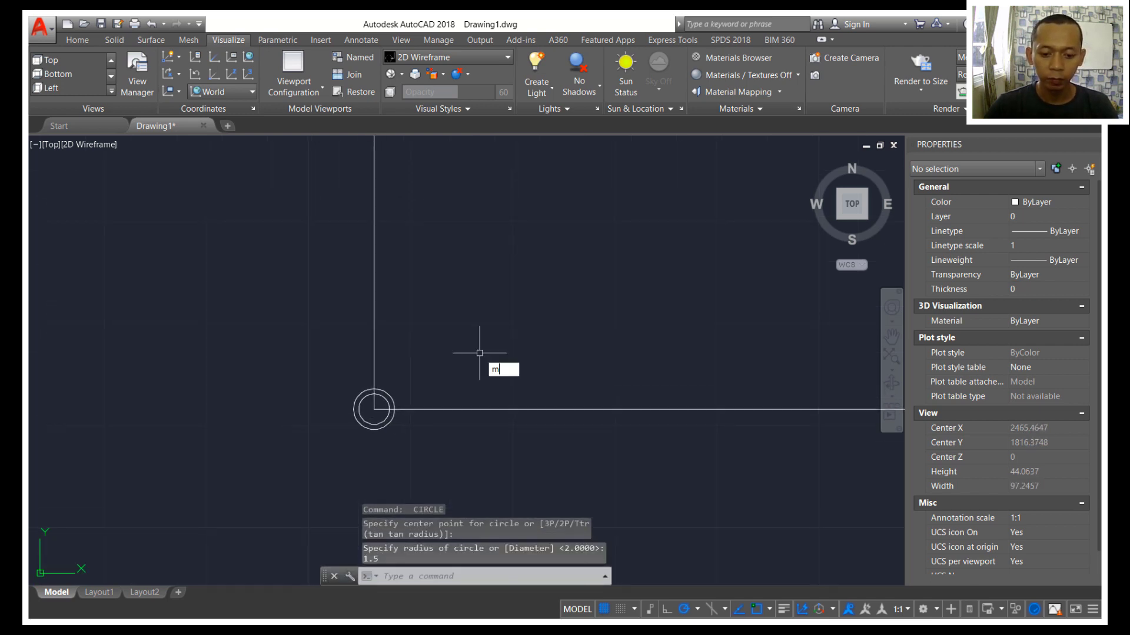
key("Return")
left_click(404, 380)
left_click(380, 408)
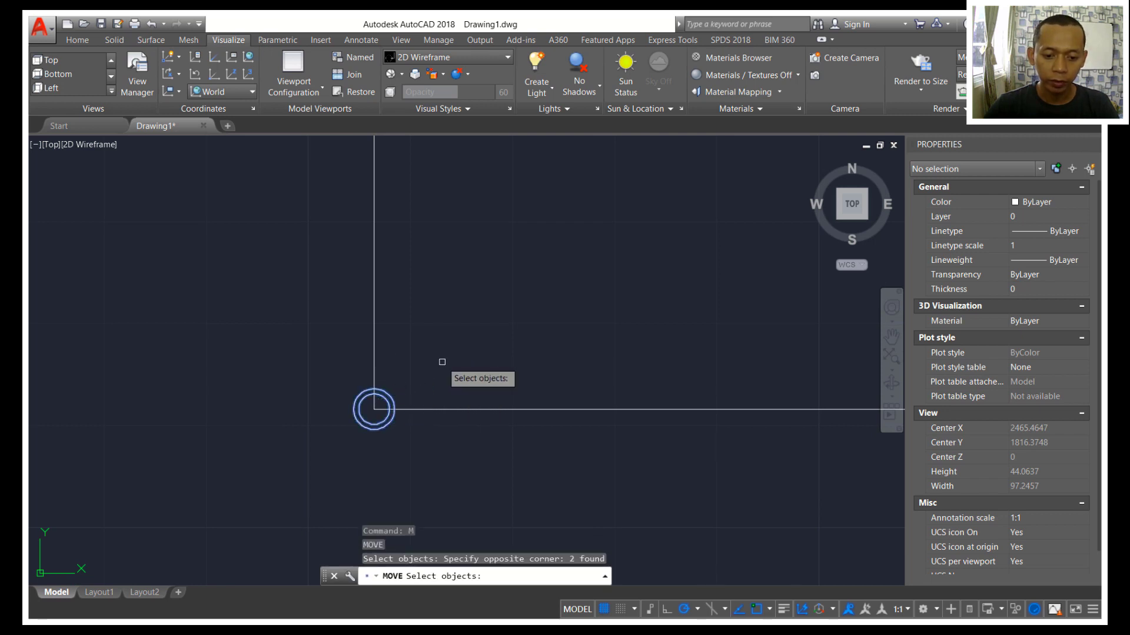
key("Return")
left_click(373, 409)
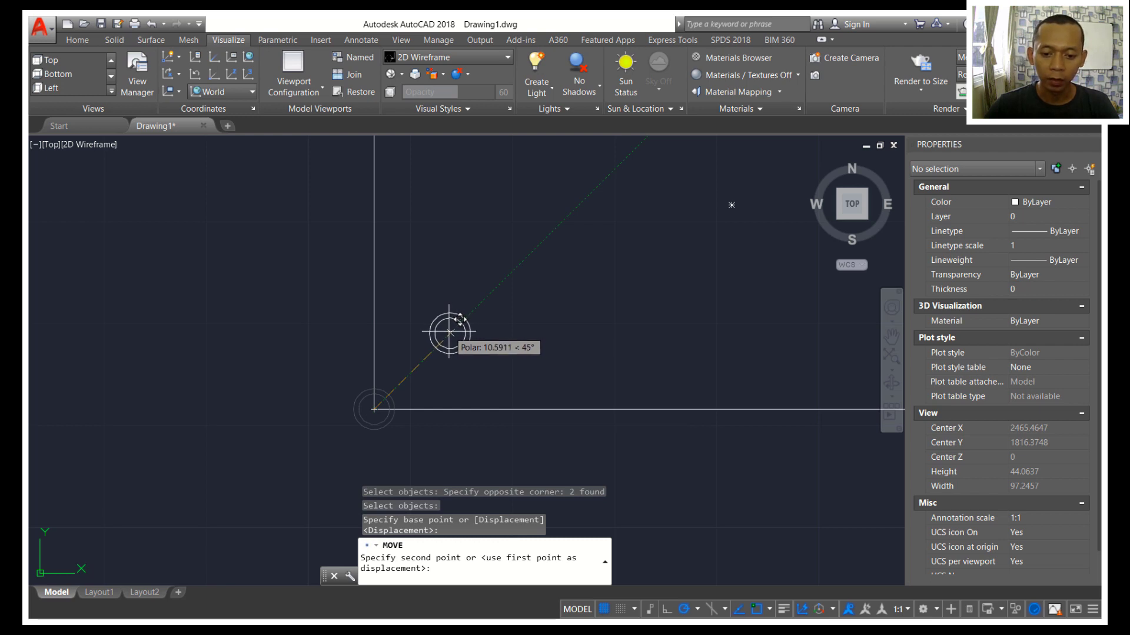
type("15")
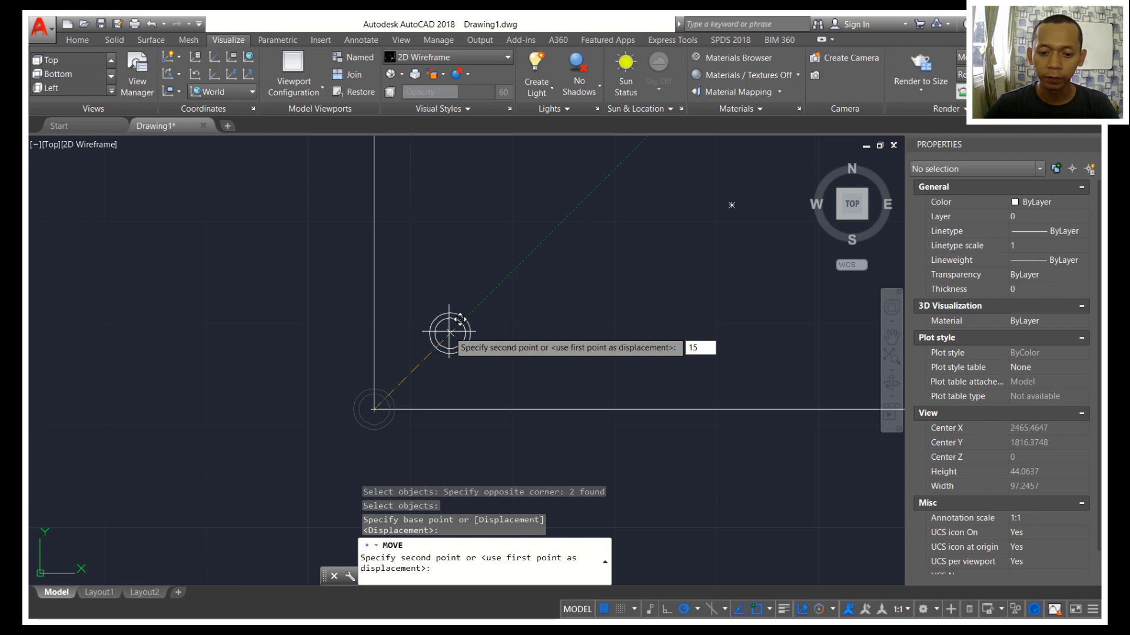
key("Return")
scroll(554, 330, "down", 2)
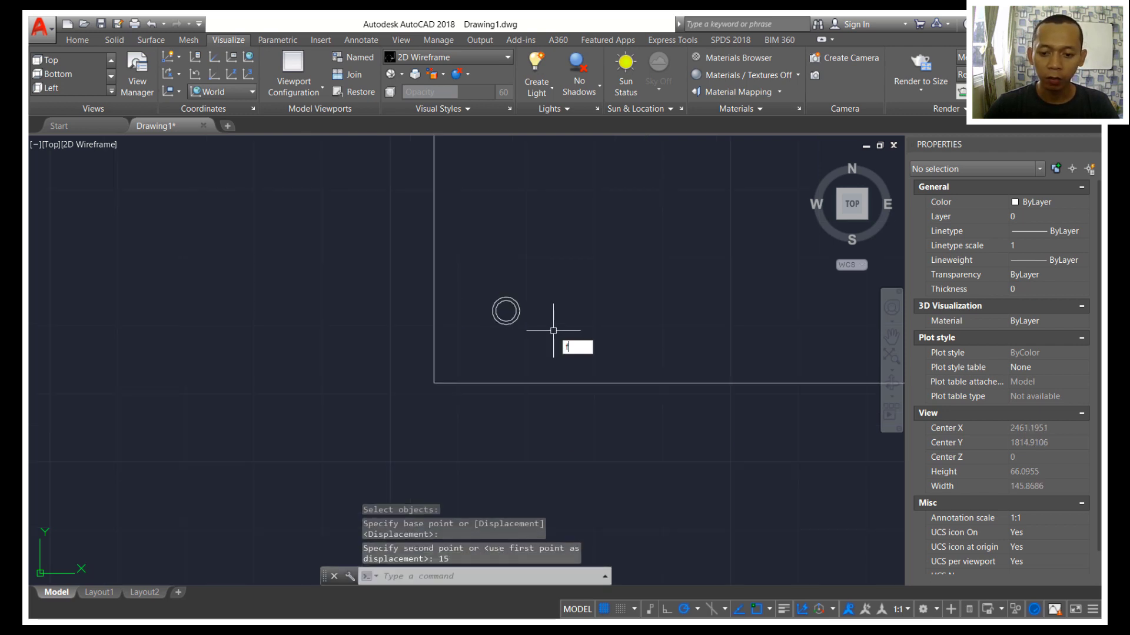
Step: Fillet the lower-left and top-left rectangle corners with radius 10
type("f")
key("Return")
type("r")
key("Return")
type("1")
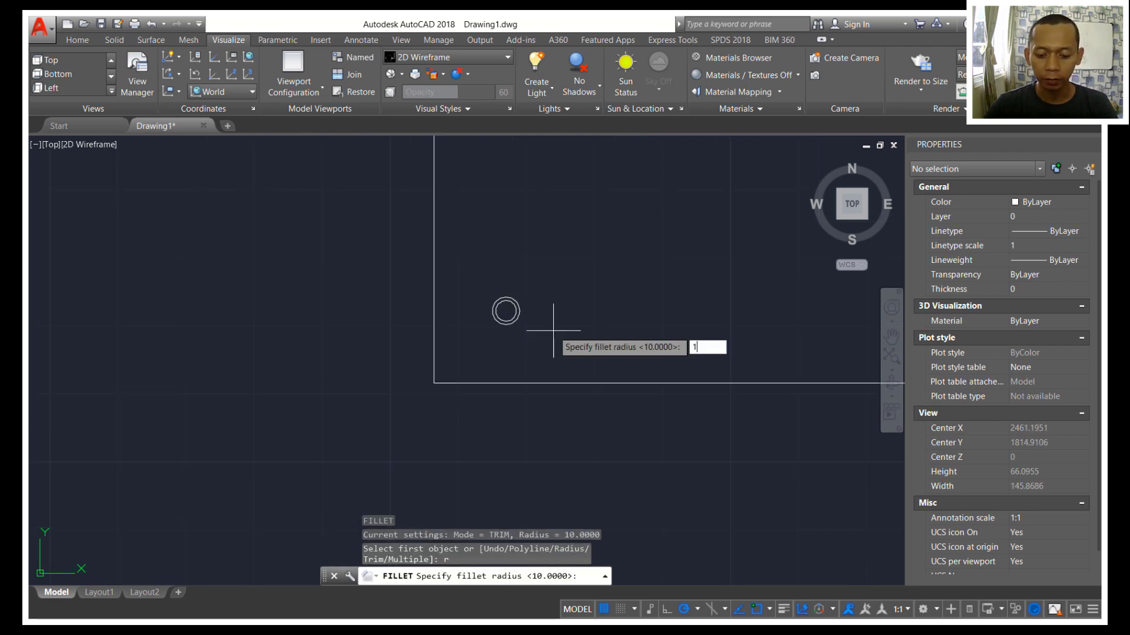
type("0")
key("Return")
left_click(474, 383)
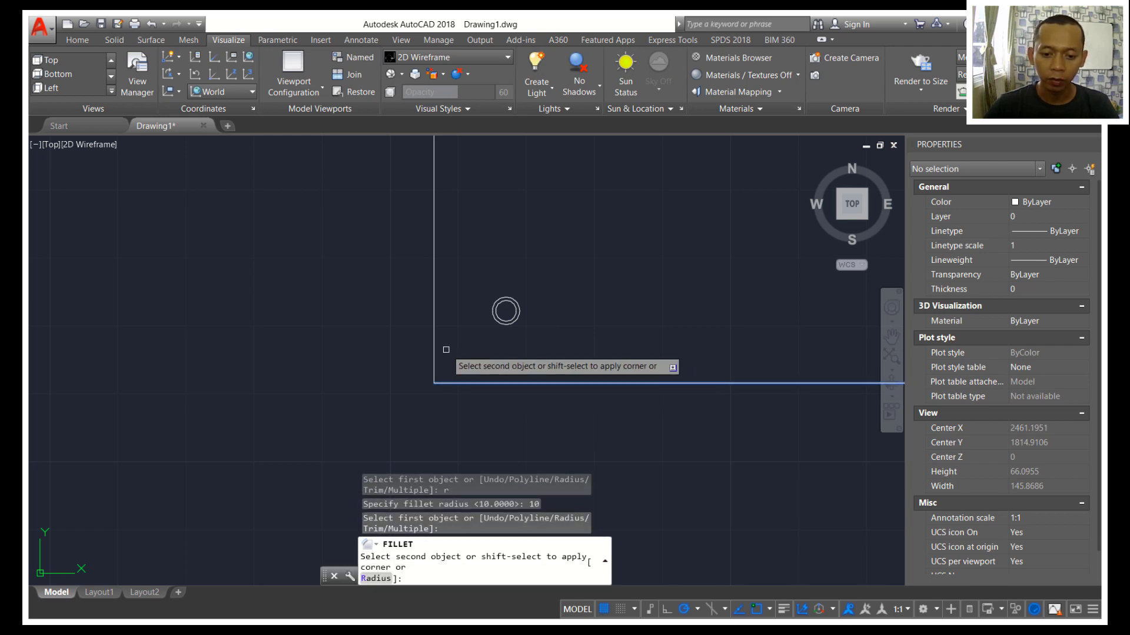
left_click(435, 339)
scroll(507, 320, "down", 4)
key("Return")
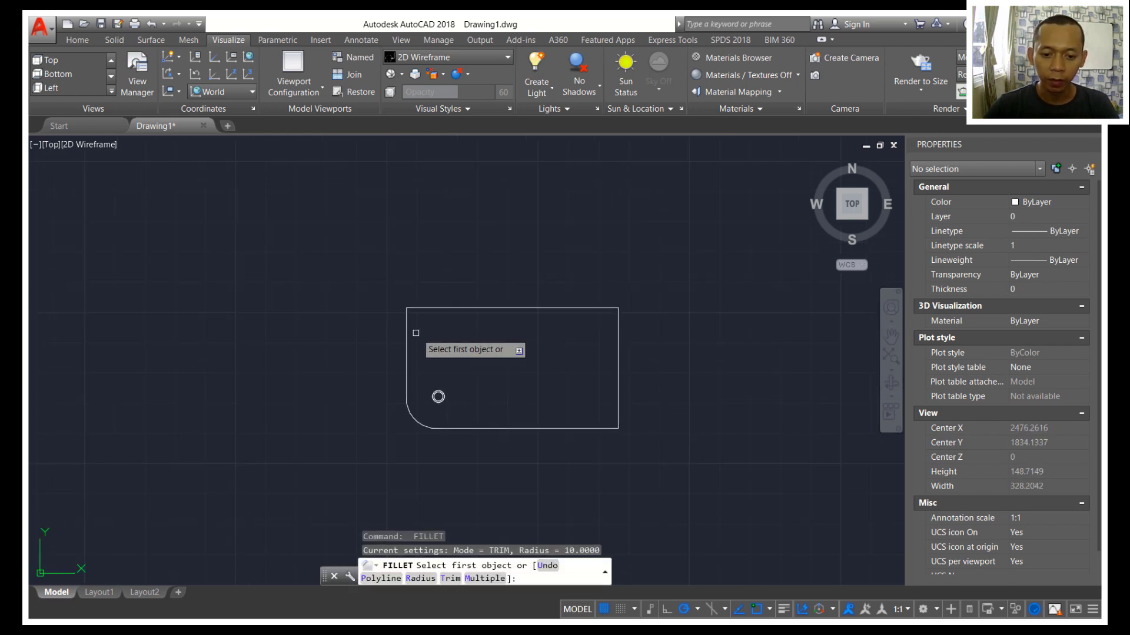
left_click(409, 333)
left_click(453, 308)
Step: Fillet the top-right and bottom-right corners with the same radius 10
key("Return")
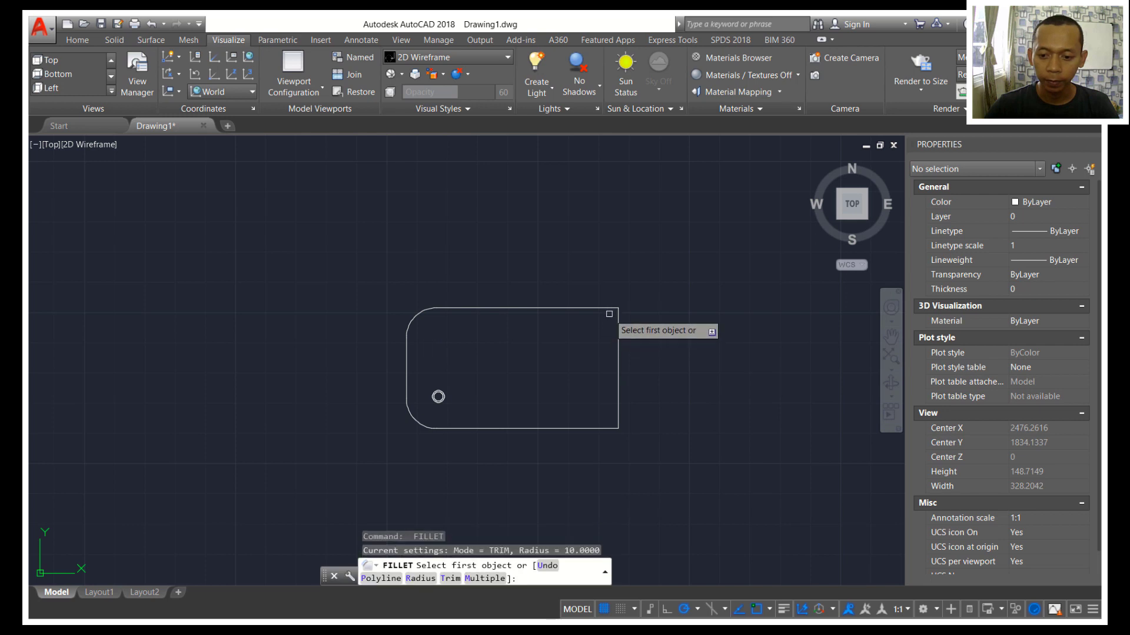
left_click(608, 313)
left_click(616, 327)
key("Return")
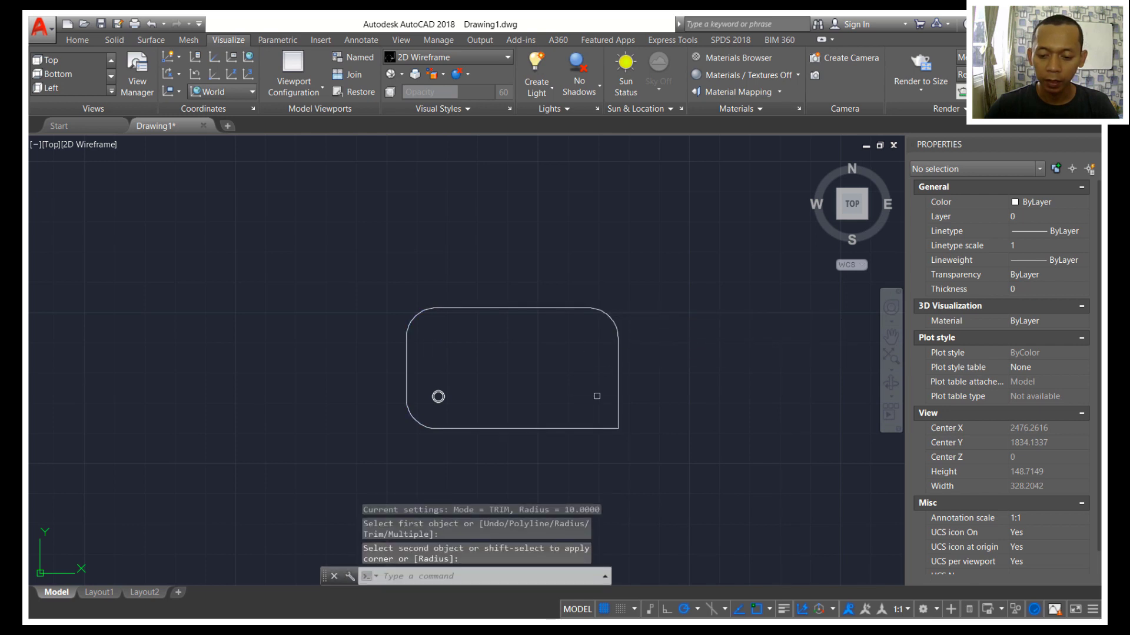
left_click(615, 410)
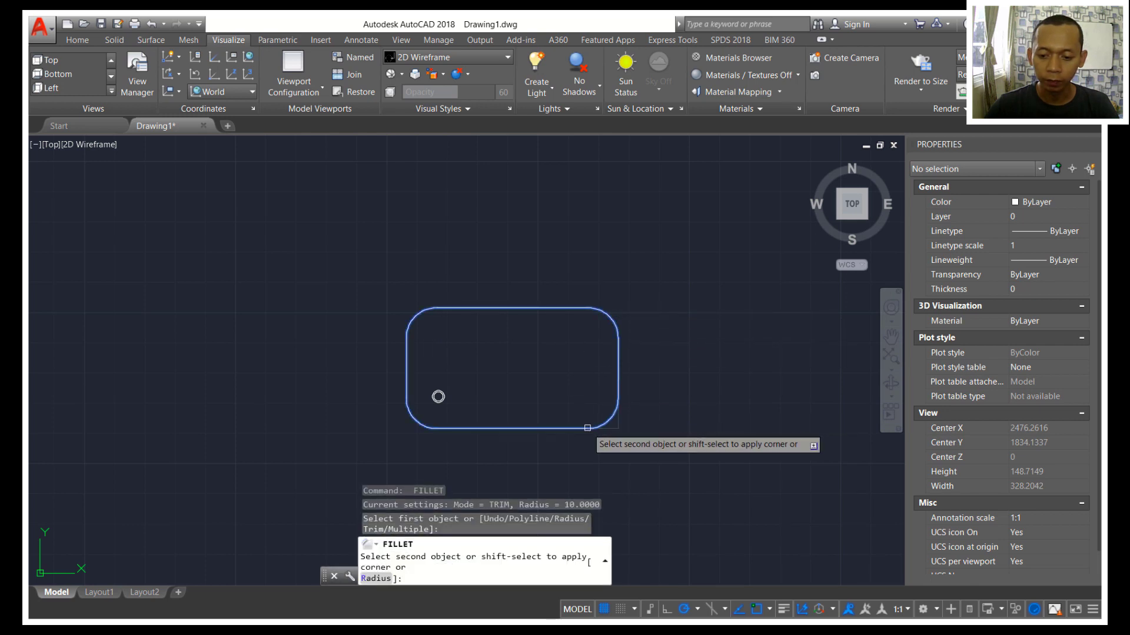
left_click(591, 428)
scroll(439, 420, "up", 5)
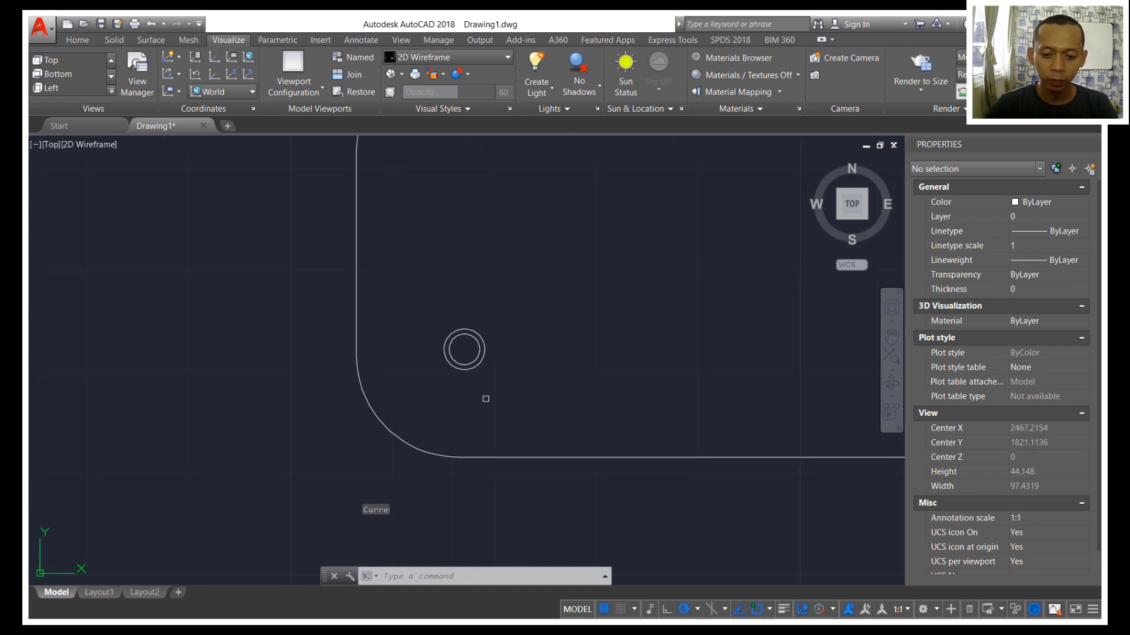
Step: Move one circle 9.2 units diagonally toward the rounded lower-left corner
type("m")
key("Return")
left_click(464, 366)
key("Return")
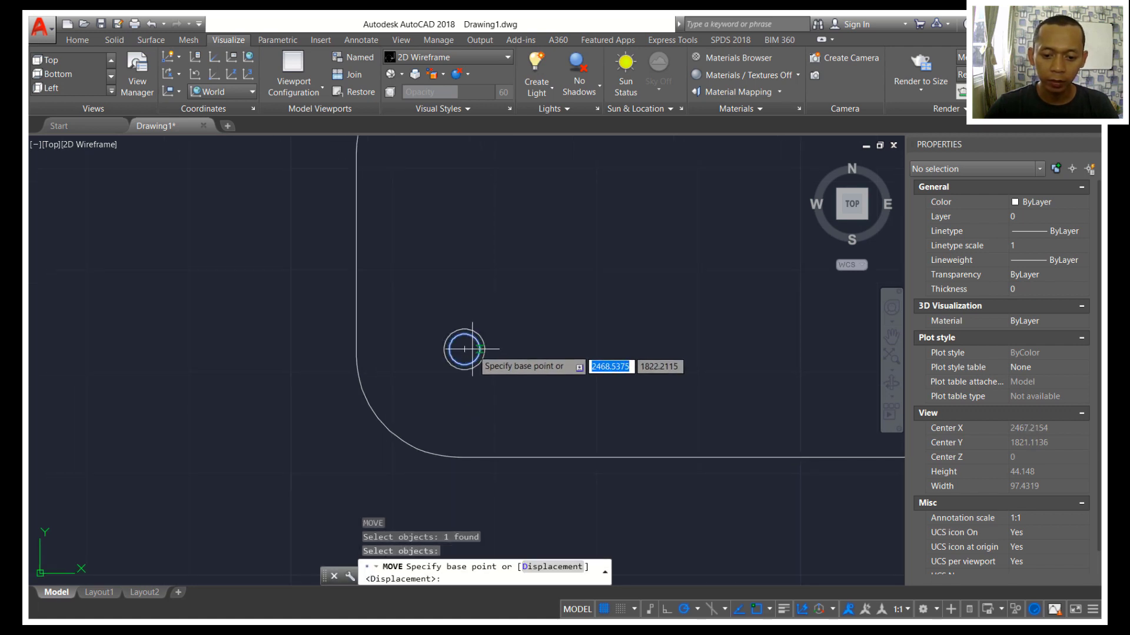
left_click(464, 349)
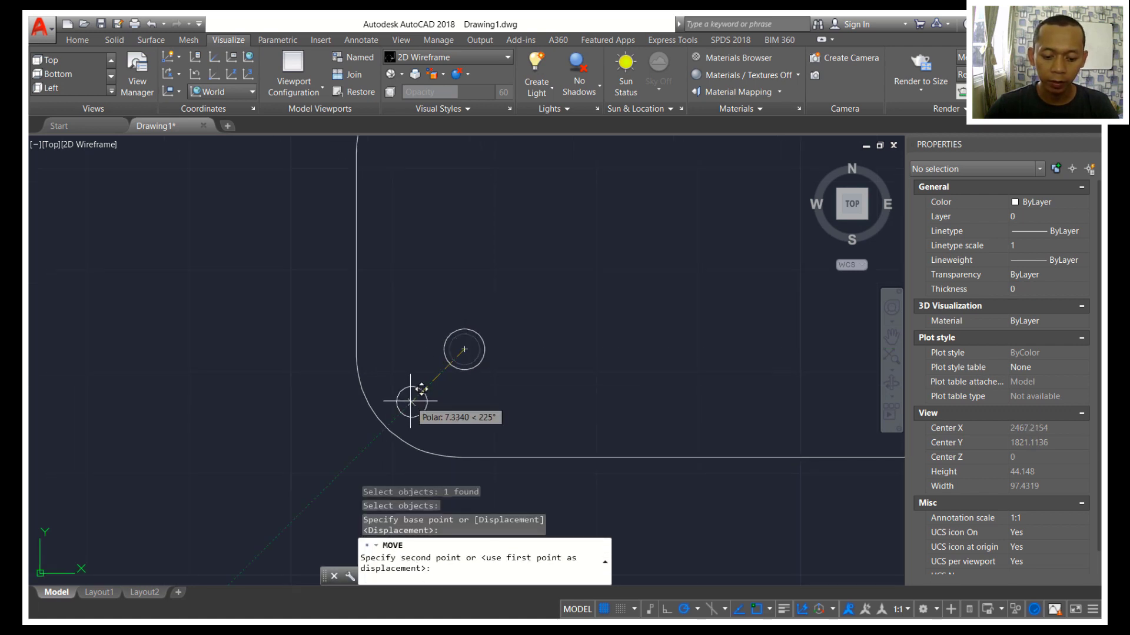
type("9.")
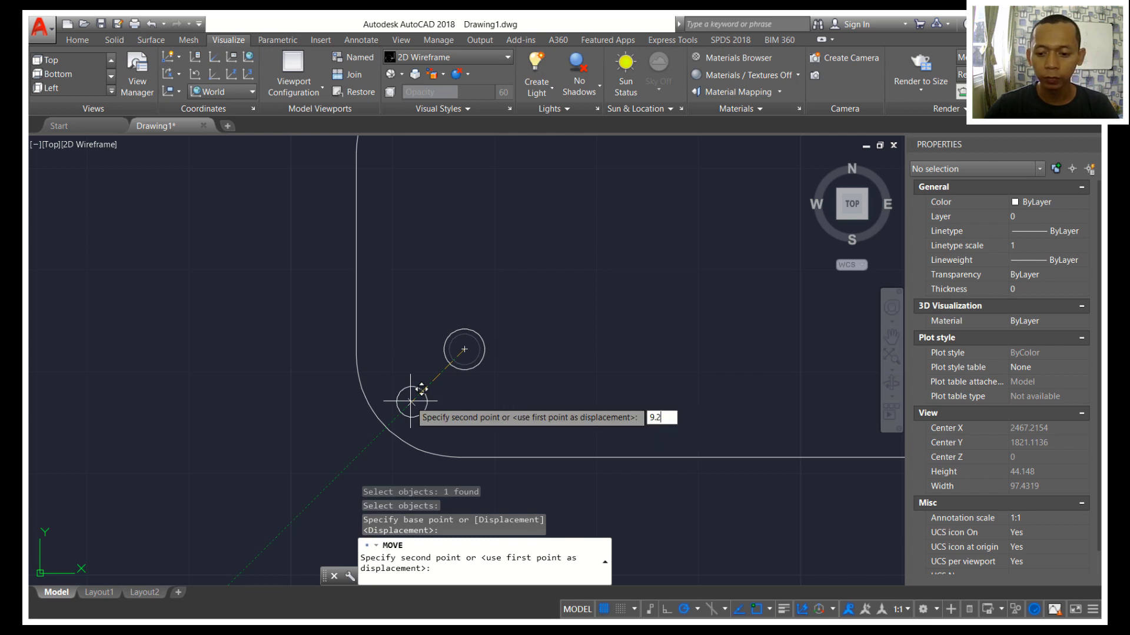
type("2")
key("Return")
scroll(597, 368, "down", 2)
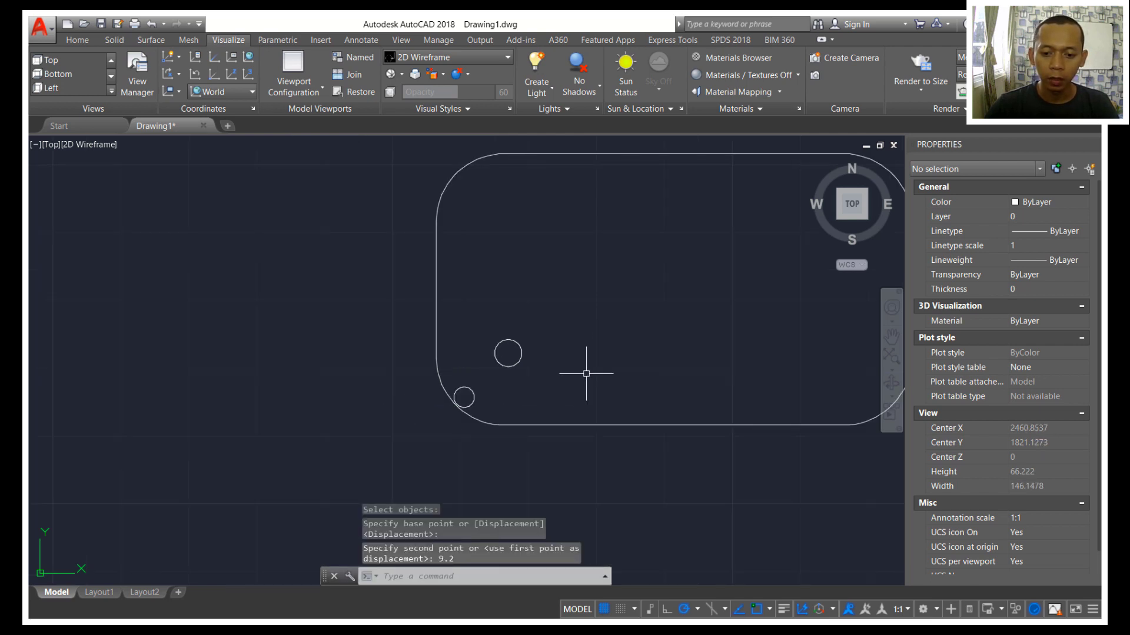
middle_click_drag(586, 373, 587, 305, "shift")
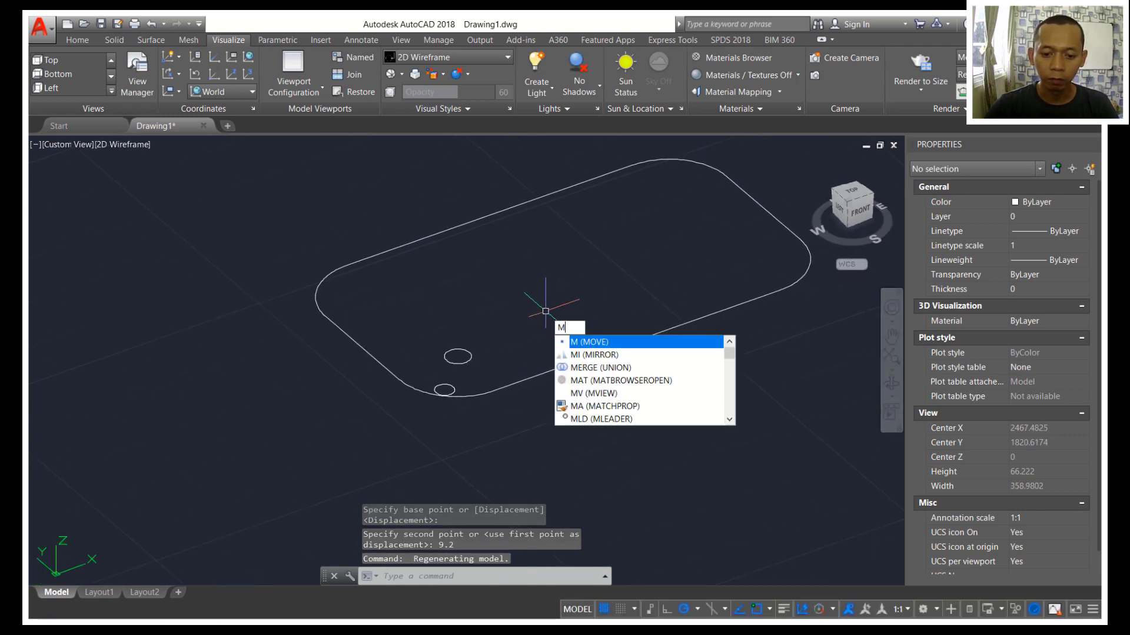
Step: Move the small circle 43 units down along Z beneath the tabletop outline
key("Return")
left_click(444, 390)
key("Return")
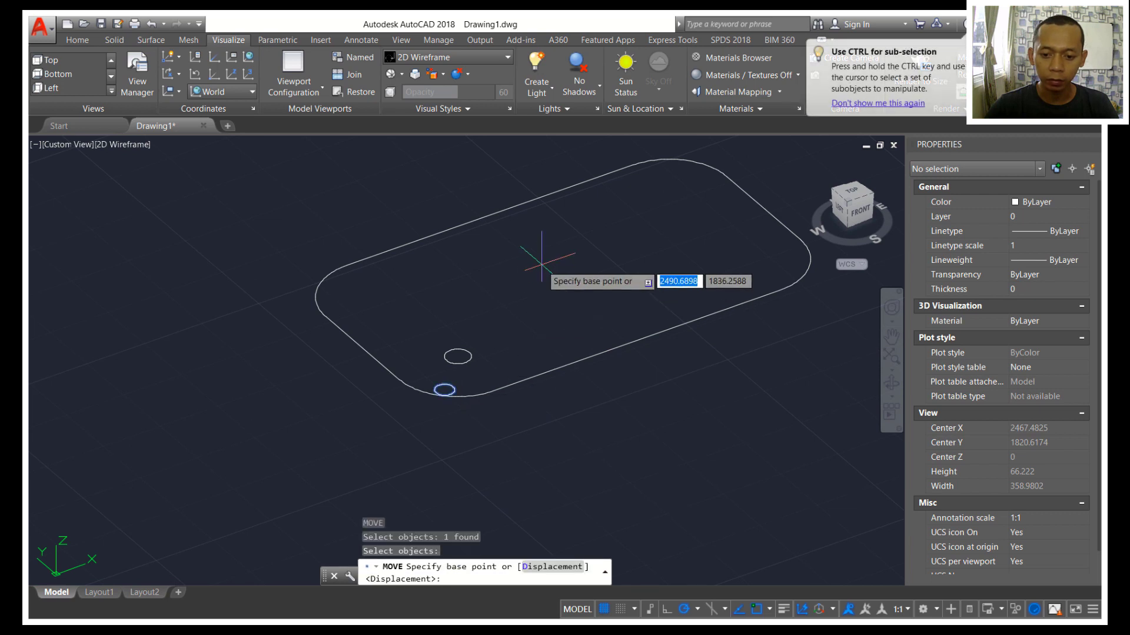
left_click(541, 264)
type("43")
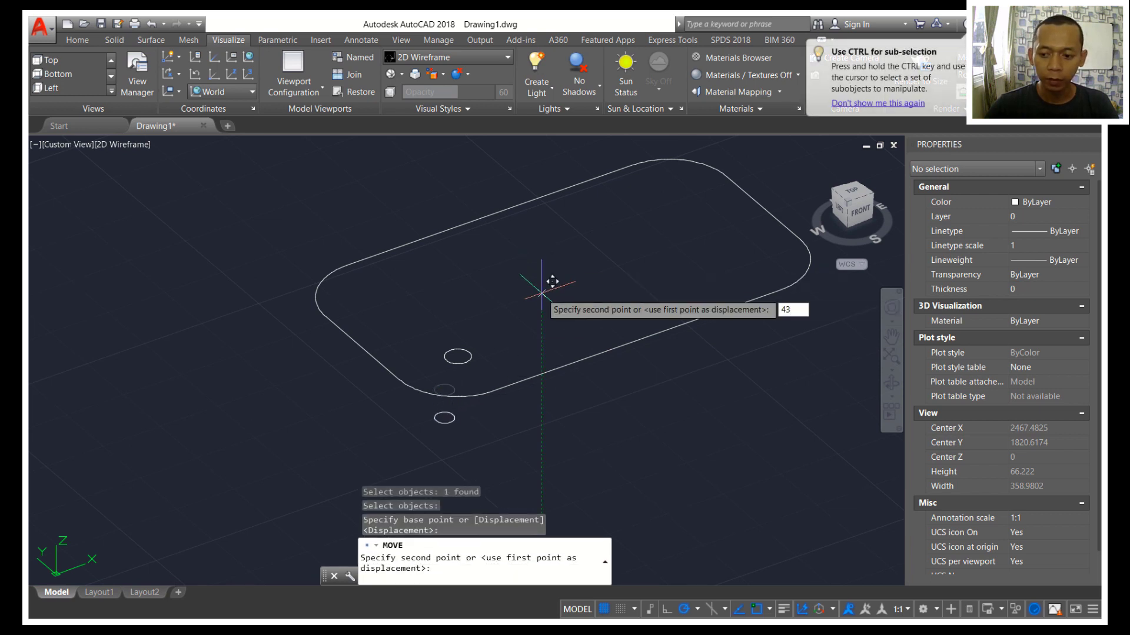
key("Return")
scroll(537, 290, "down", 5)
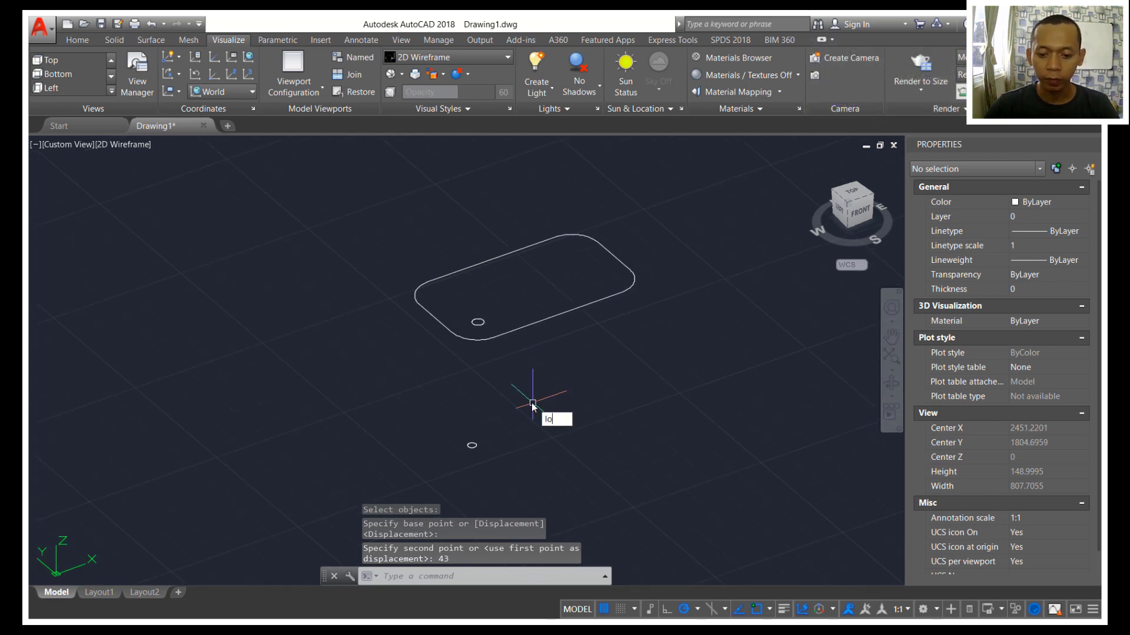
type("lo")
key("Return")
key("Escape")
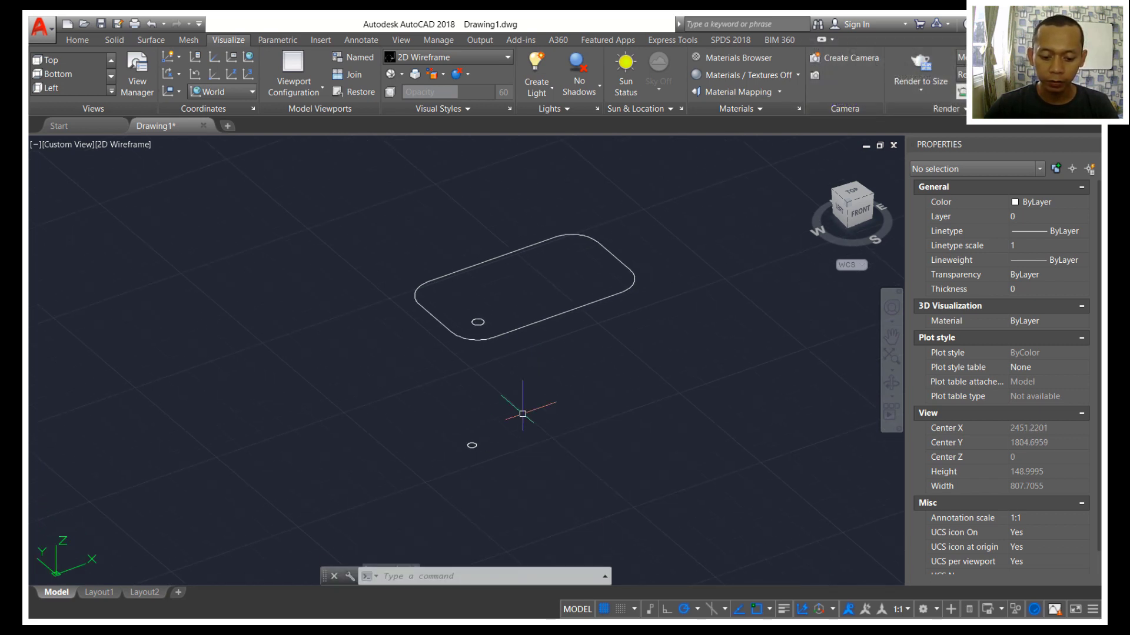
type("lo")
key("Return")
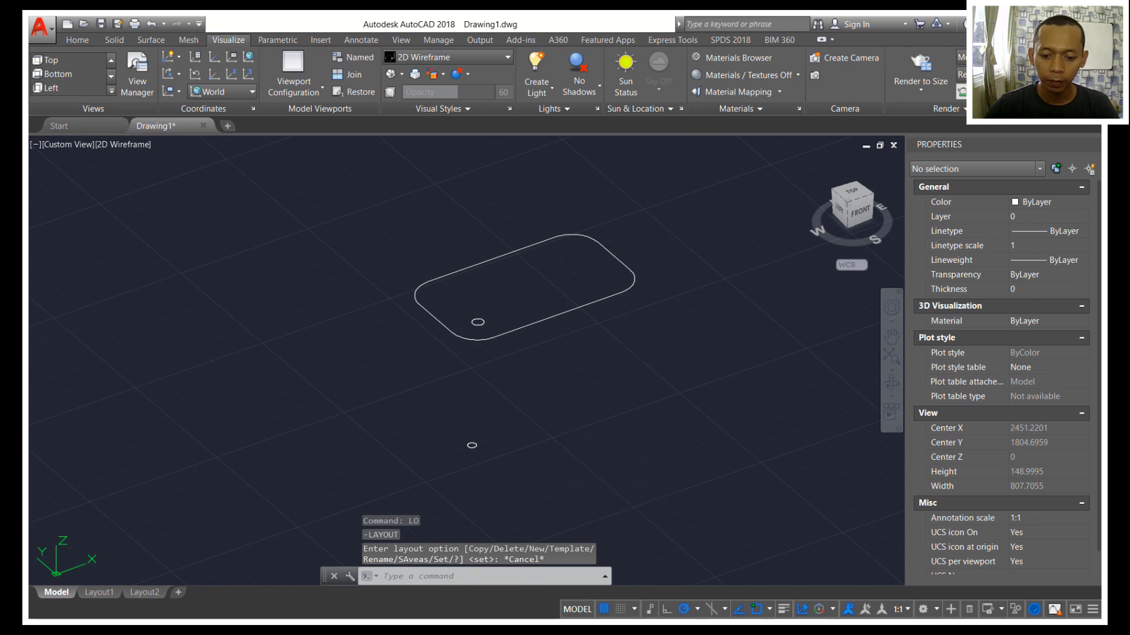
Step: Loft the bottom and top circles into a tapered table leg
left_click(471, 445)
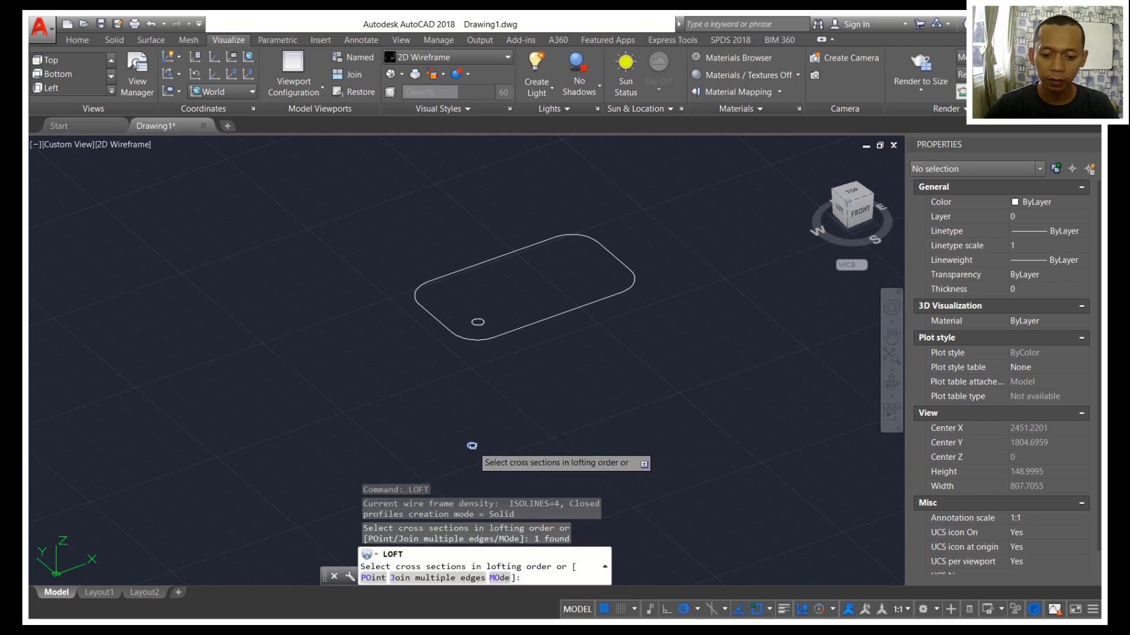
left_click(478, 322)
key("Return")
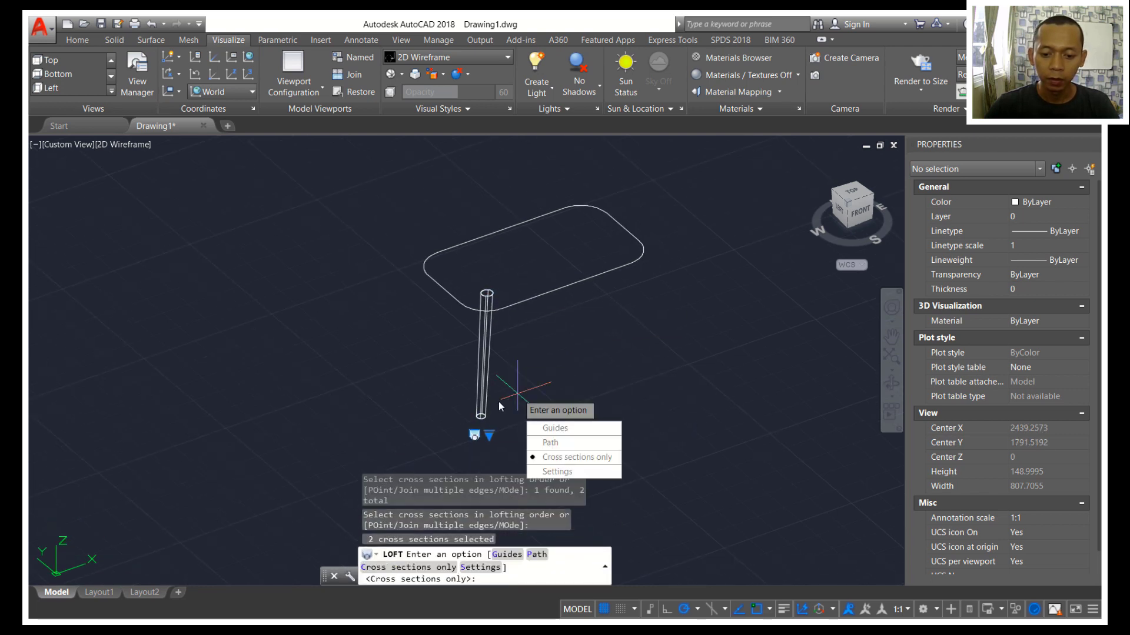
scroll(476, 402, "up", 3)
scroll(477, 402, "up", 3)
key("Return")
Step: Round the leg's bottom circular edge with a 0.3 fillet
type("f")
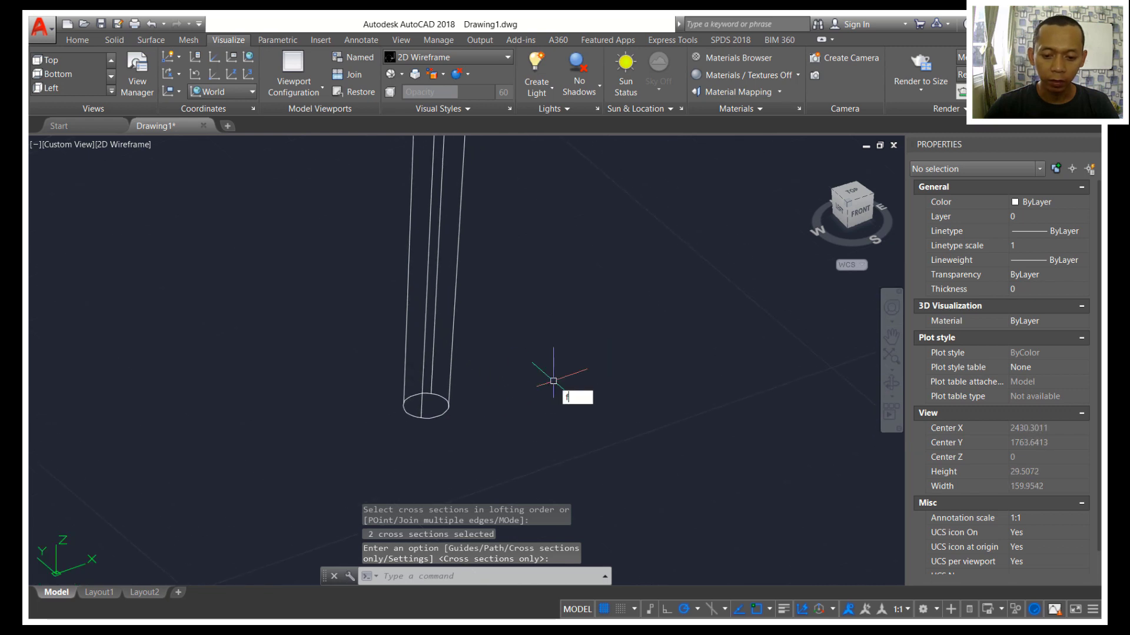
key("Return")
type("r")
key("Return")
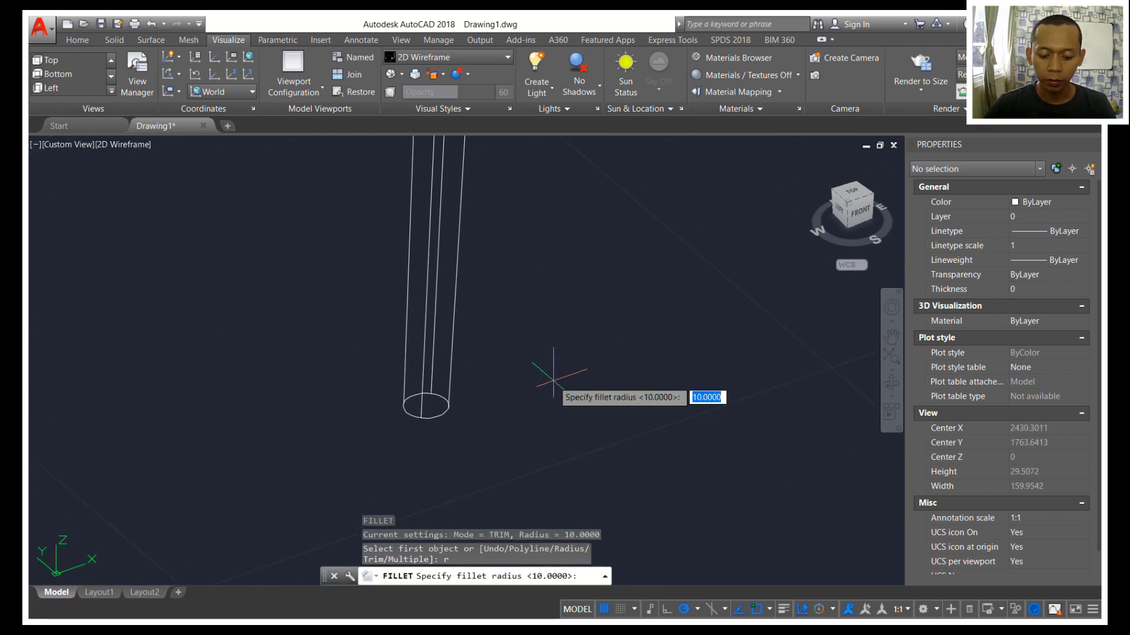
type("0.3")
key("Return")
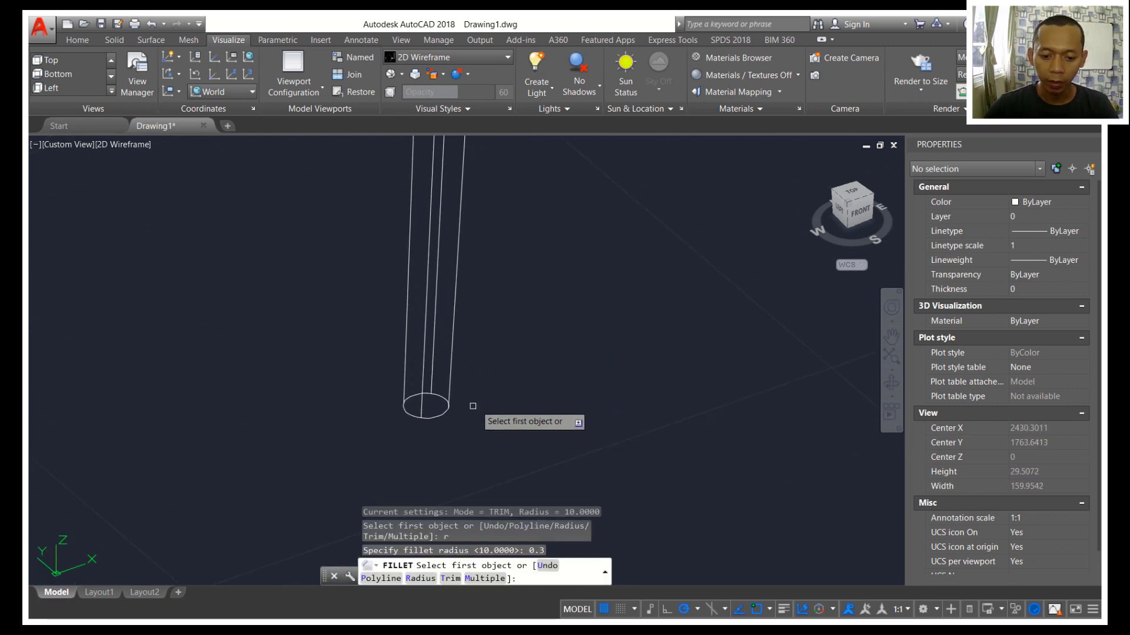
left_click(441, 414)
key("Return")
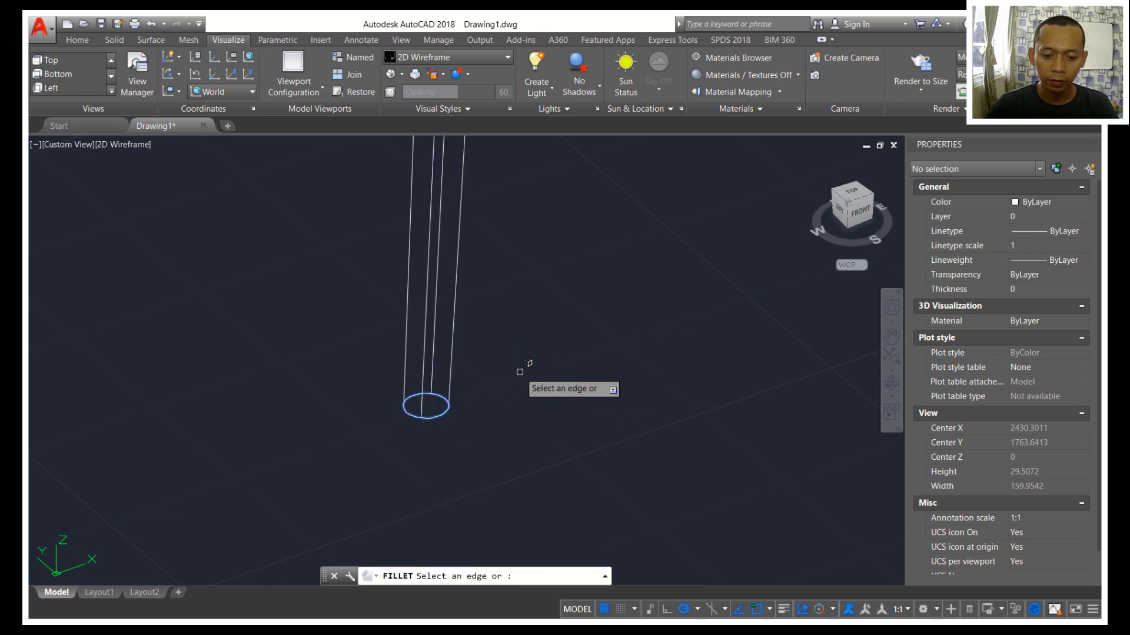
key("Return")
scroll(524, 361, "down", 5)
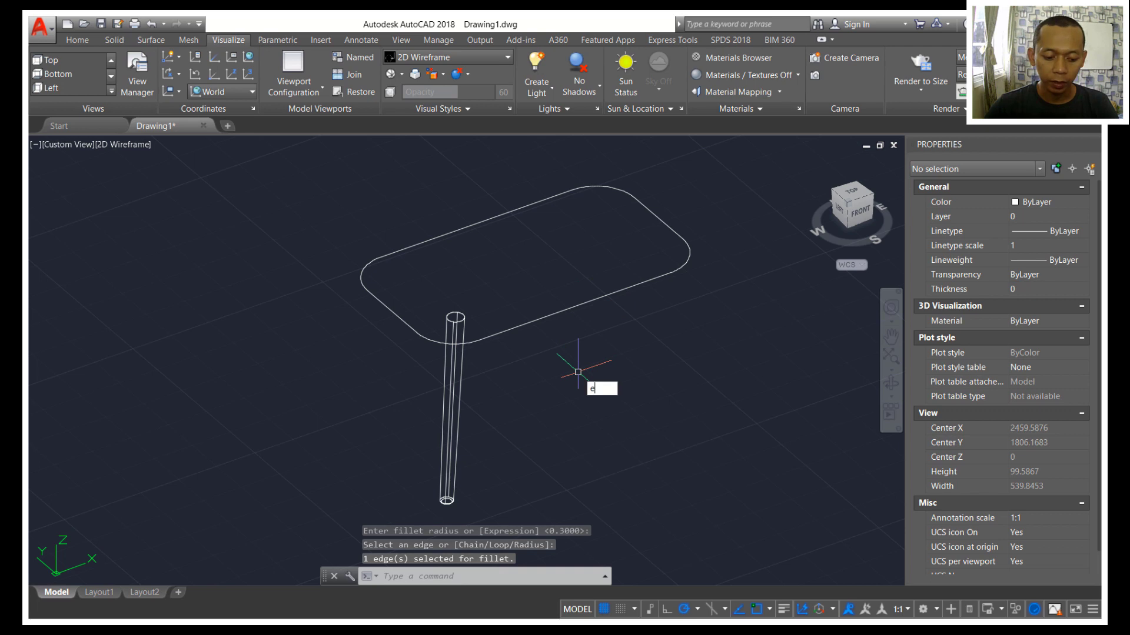
key("Return")
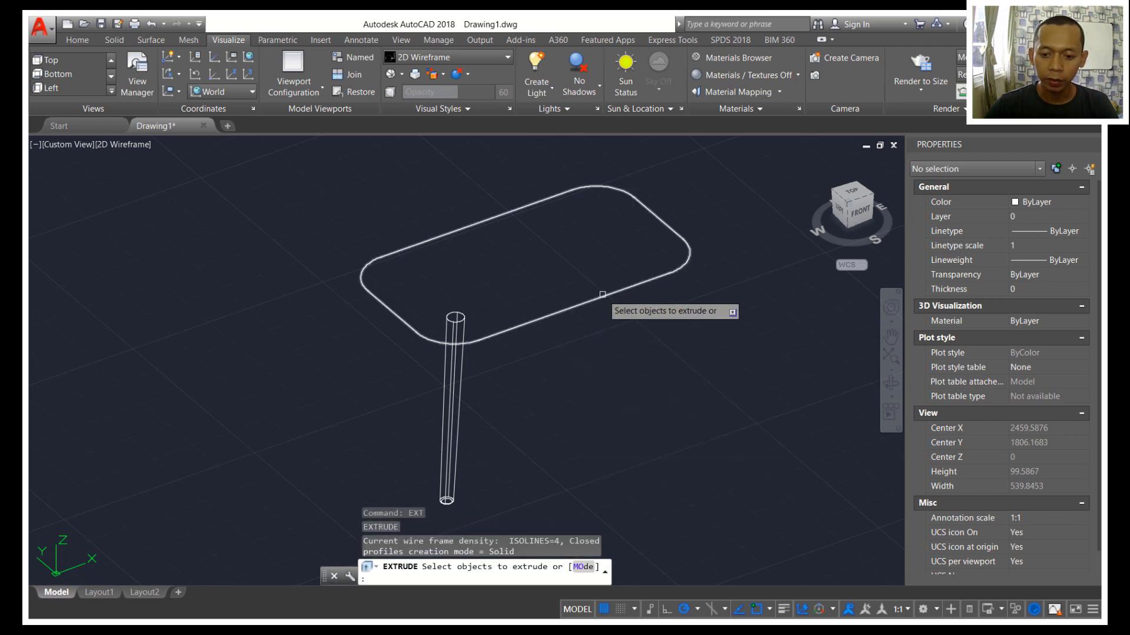
Step: Extrude the rounded rectangle 2 units into a solid tabletop slab
left_click(602, 294)
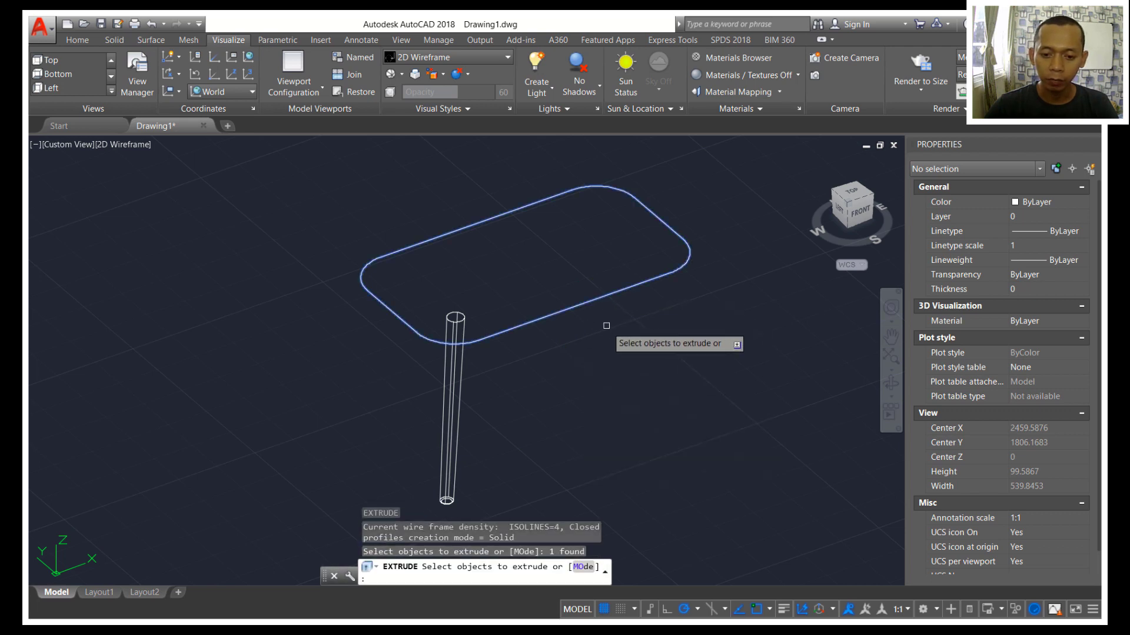
key("Return")
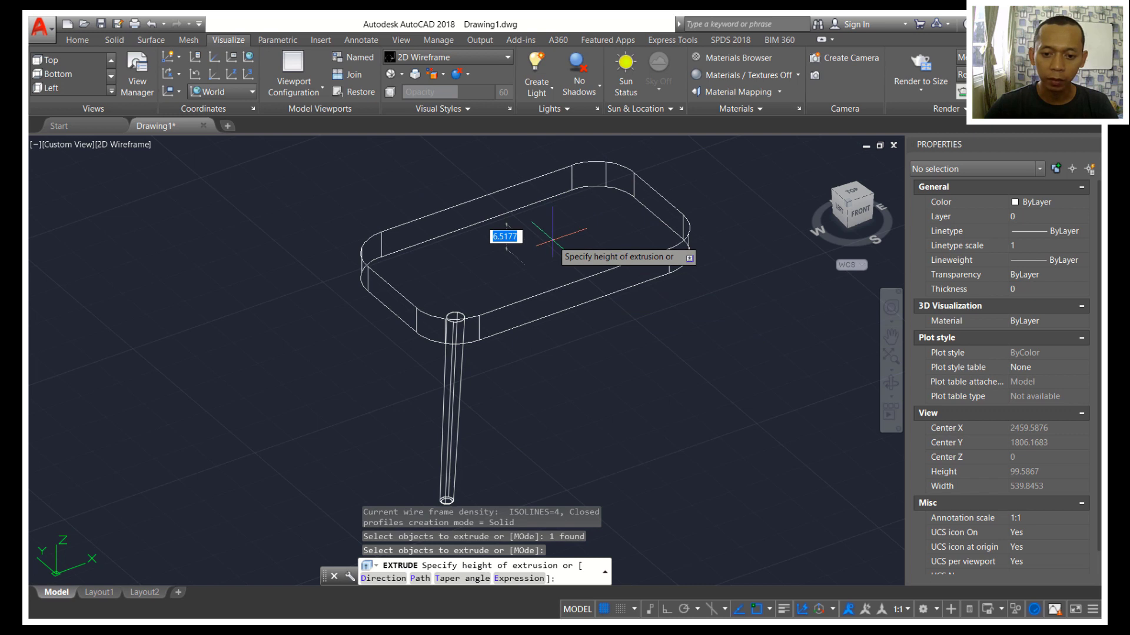
key("Return")
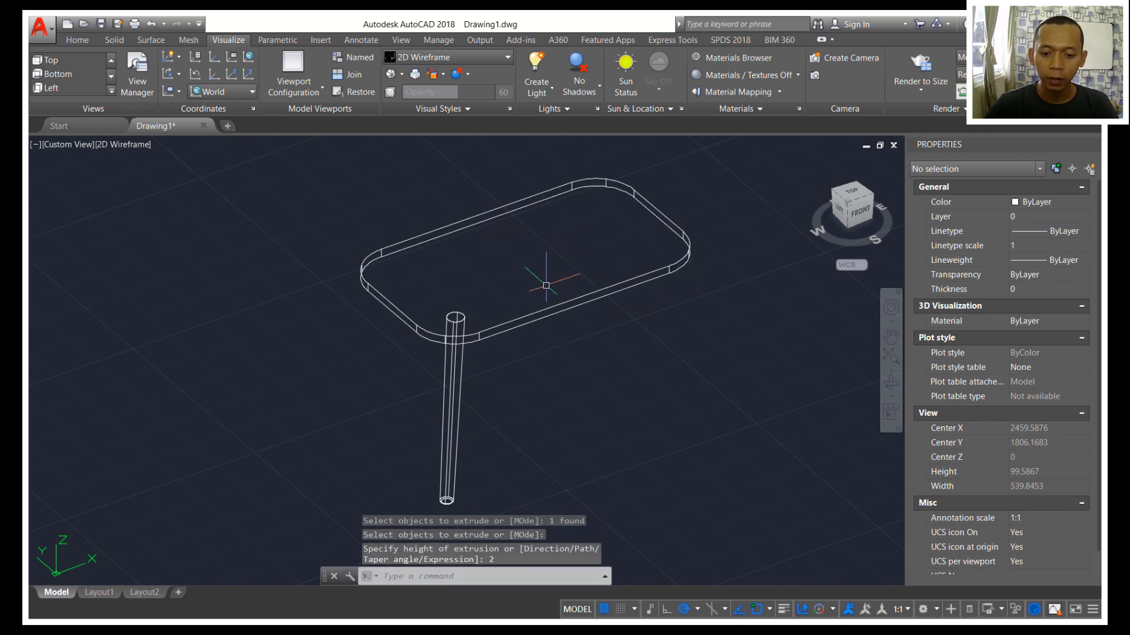
scroll(506, 346, "up", 2)
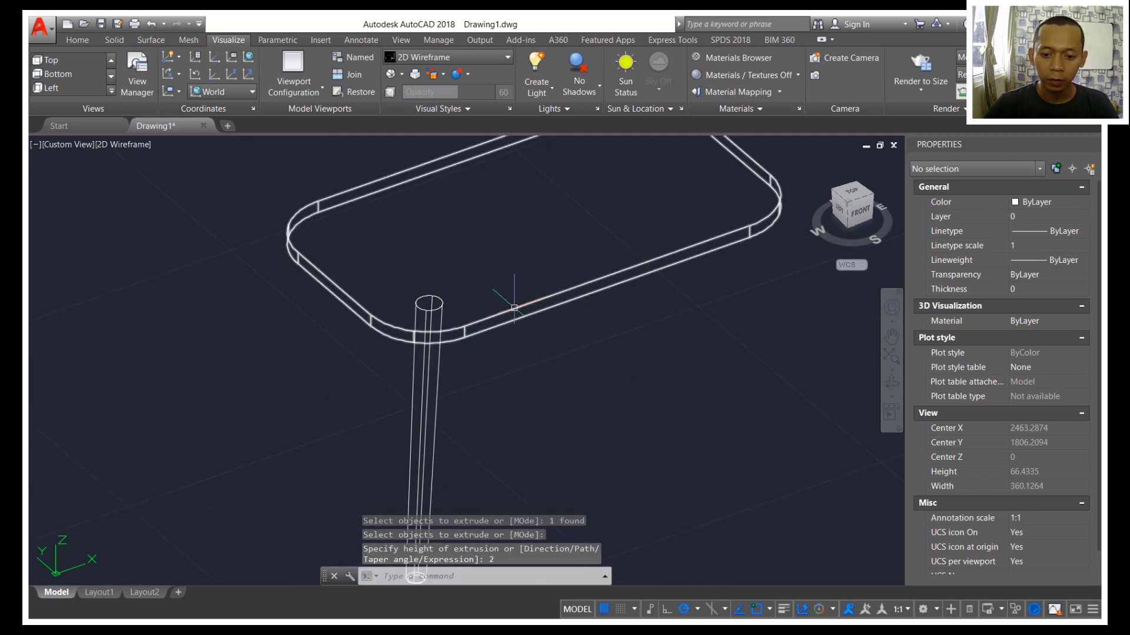
Step: Fillet the tabletop's eight-edge loop at radius 0.3 using the Loop option
type("F")
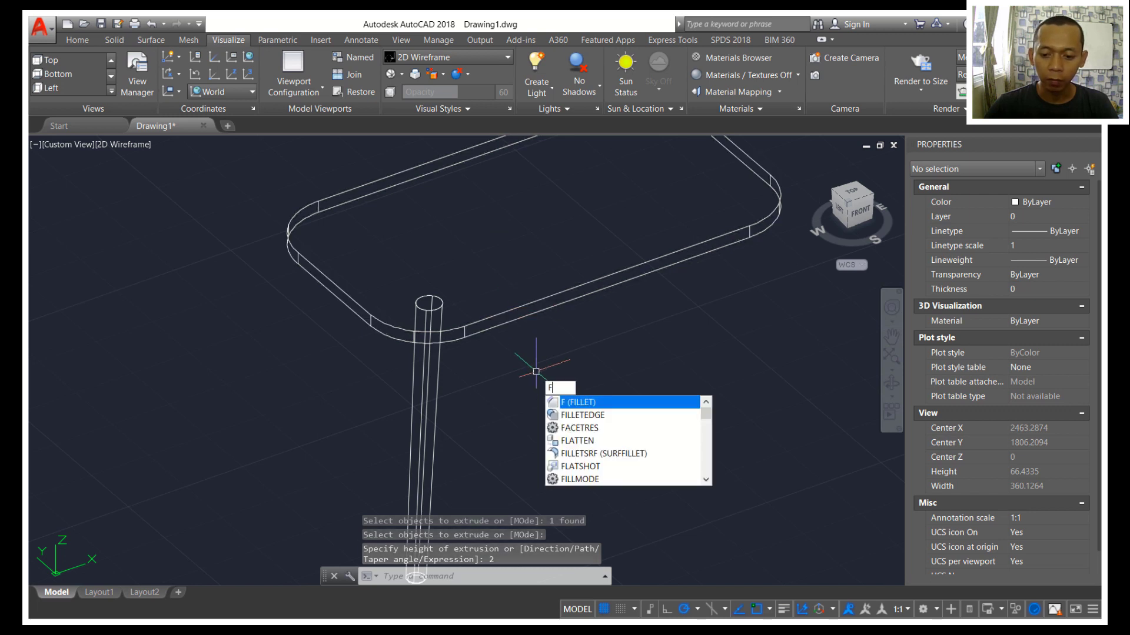
key("Return")
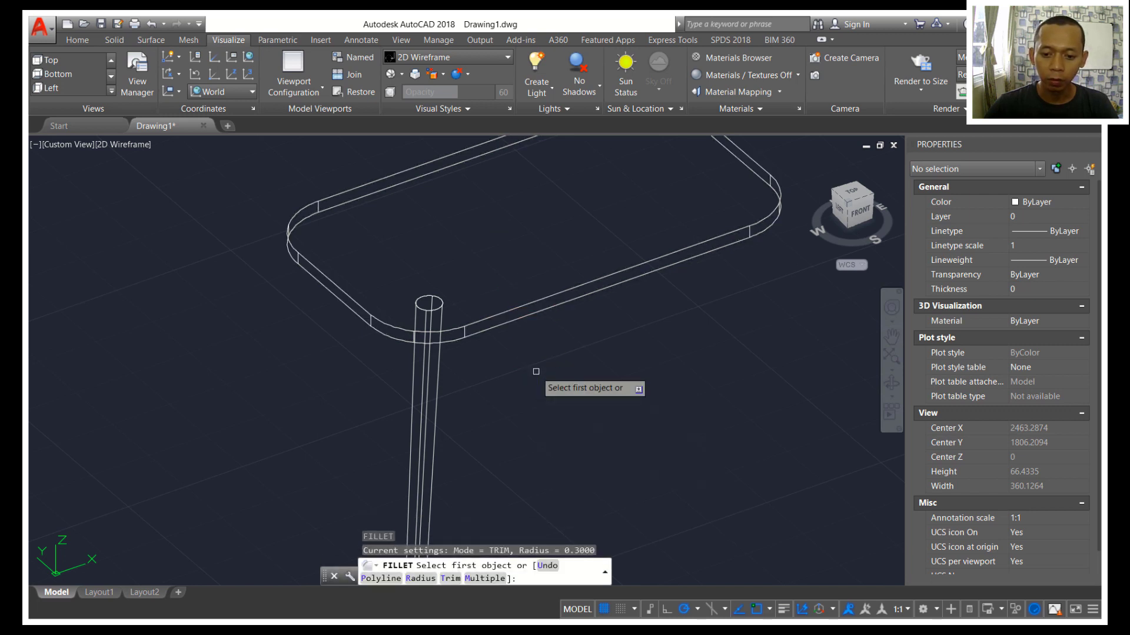
type("r")
key("Return")
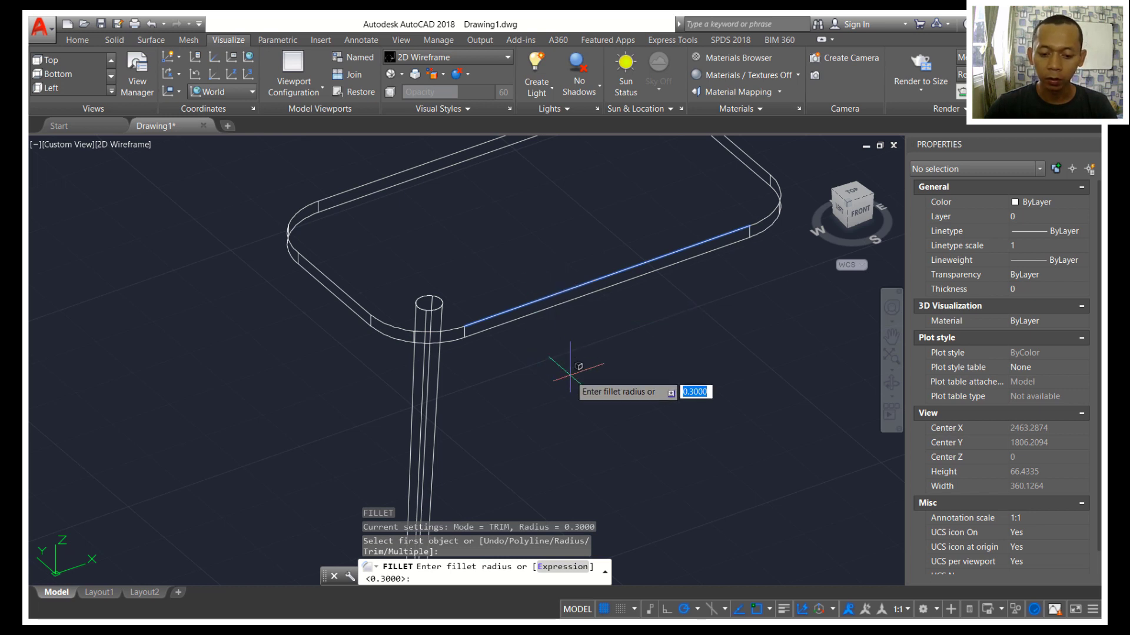
key("Return")
type("l")
key("Return")
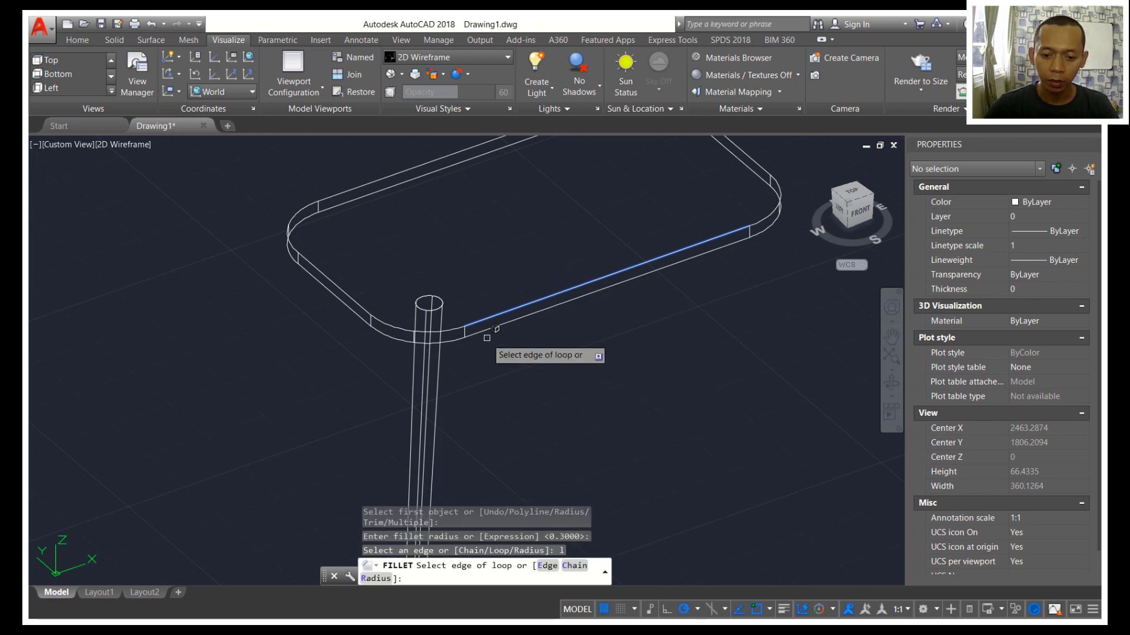
left_click(463, 320)
left_click(486, 381)
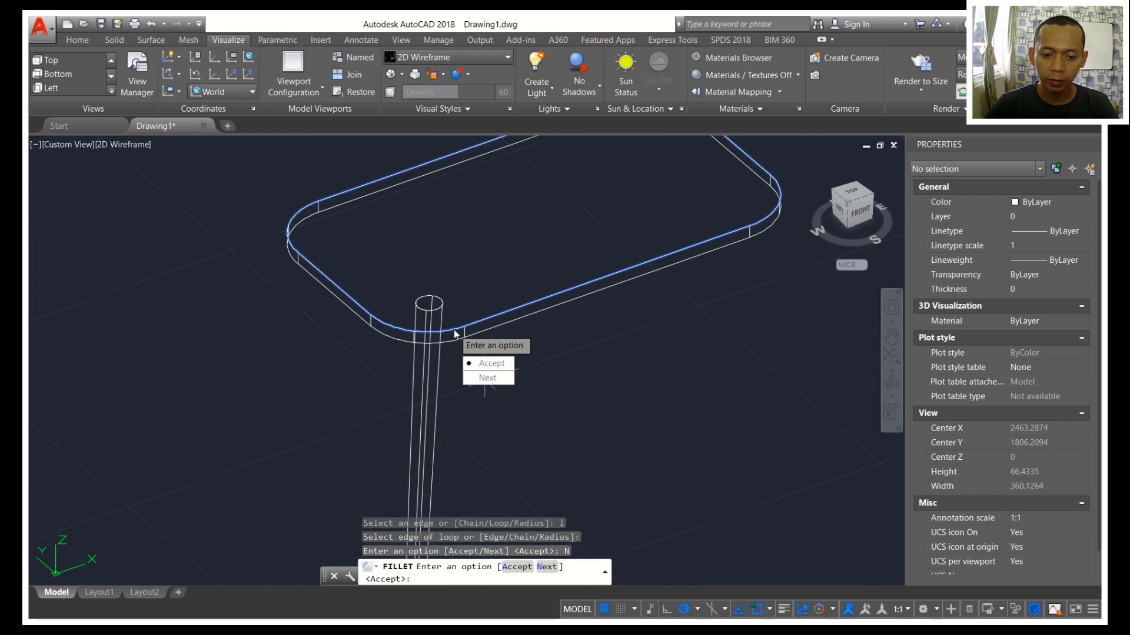
left_click(496, 364)
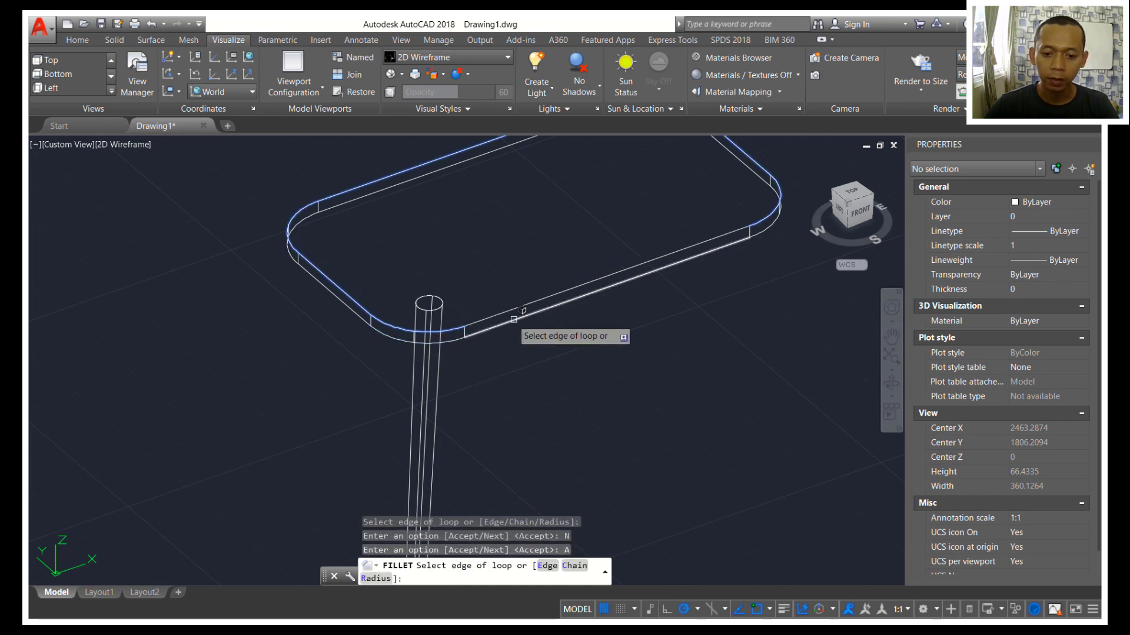
key("Return")
scroll(455, 325, "up", 5)
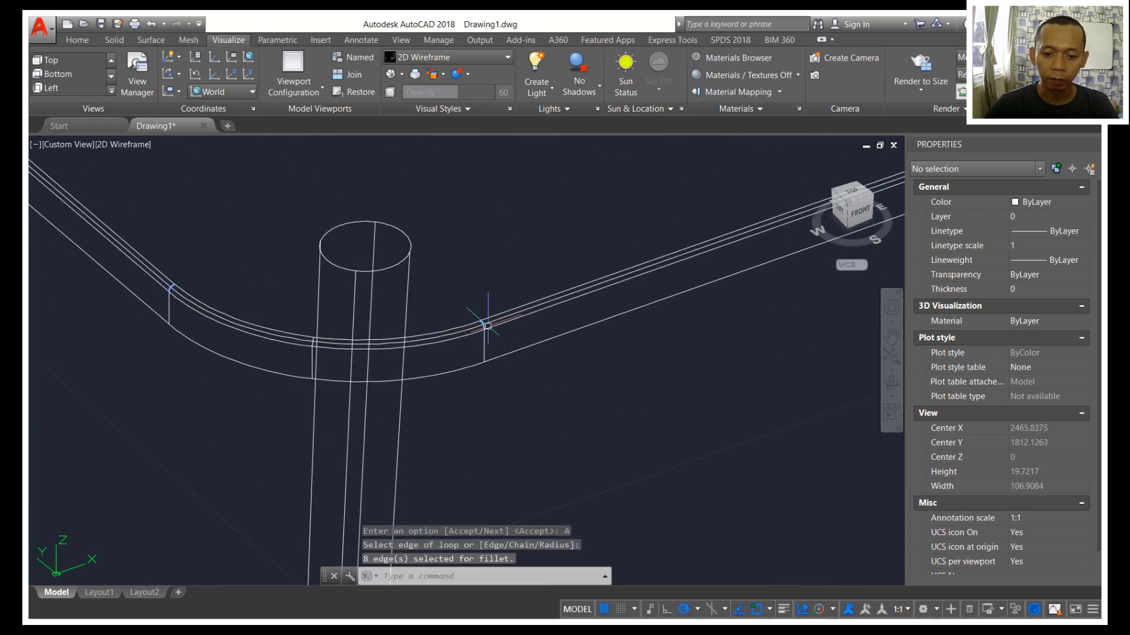
scroll(484, 344, "down", 2)
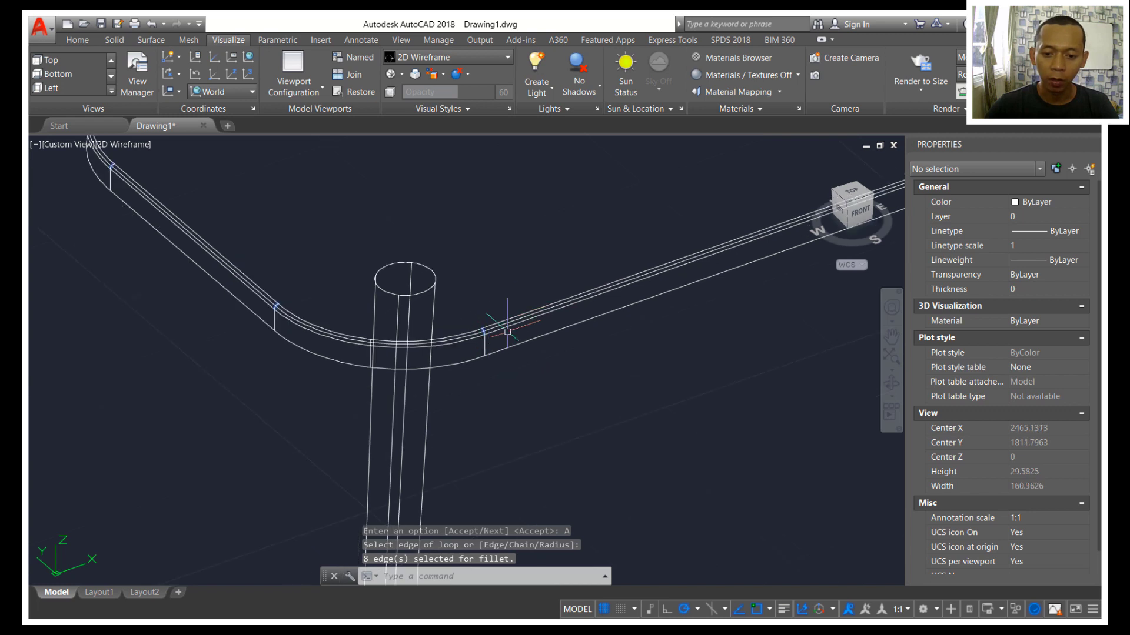
key("Escape")
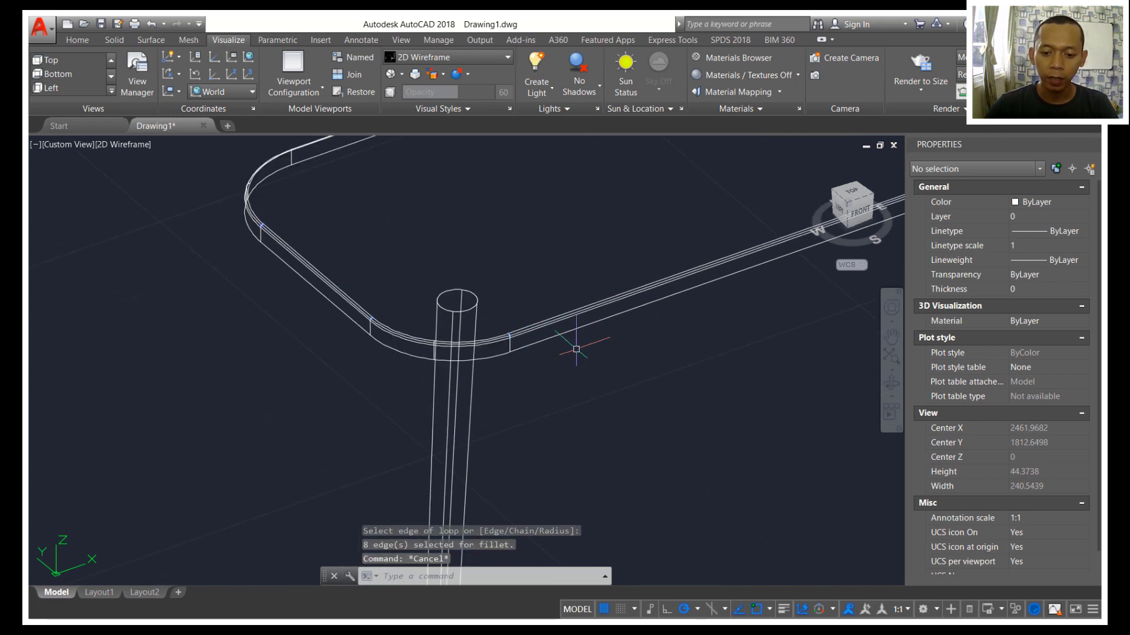
scroll(565, 347, "down", 2)
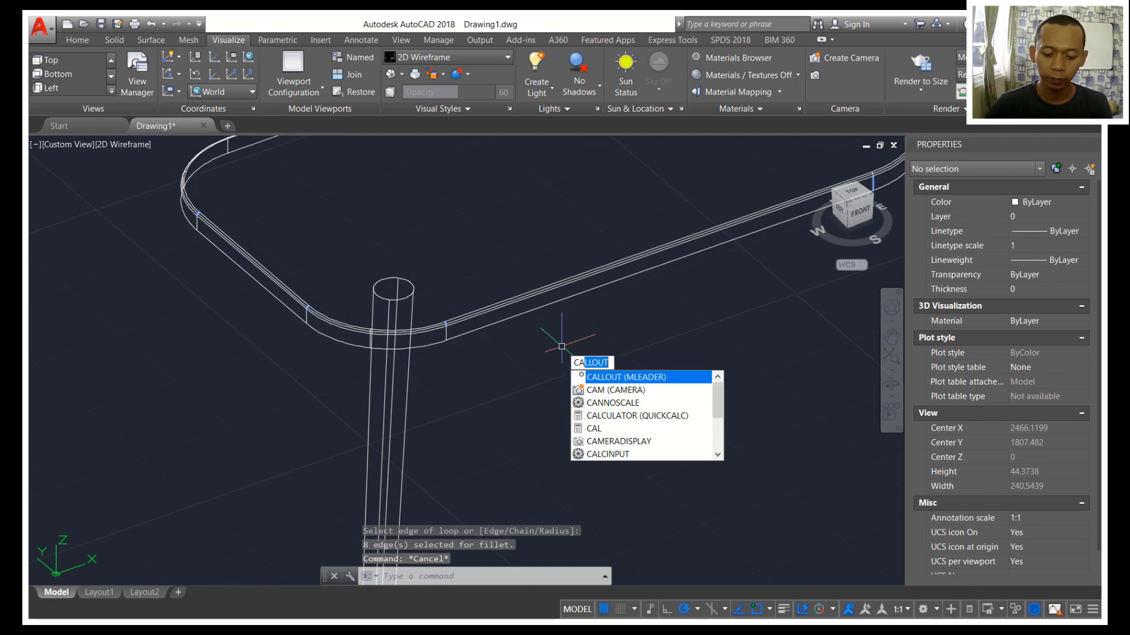
Step: Chamfer the tabletop's lower edge loop with distances of 1 and 1
type("ha")
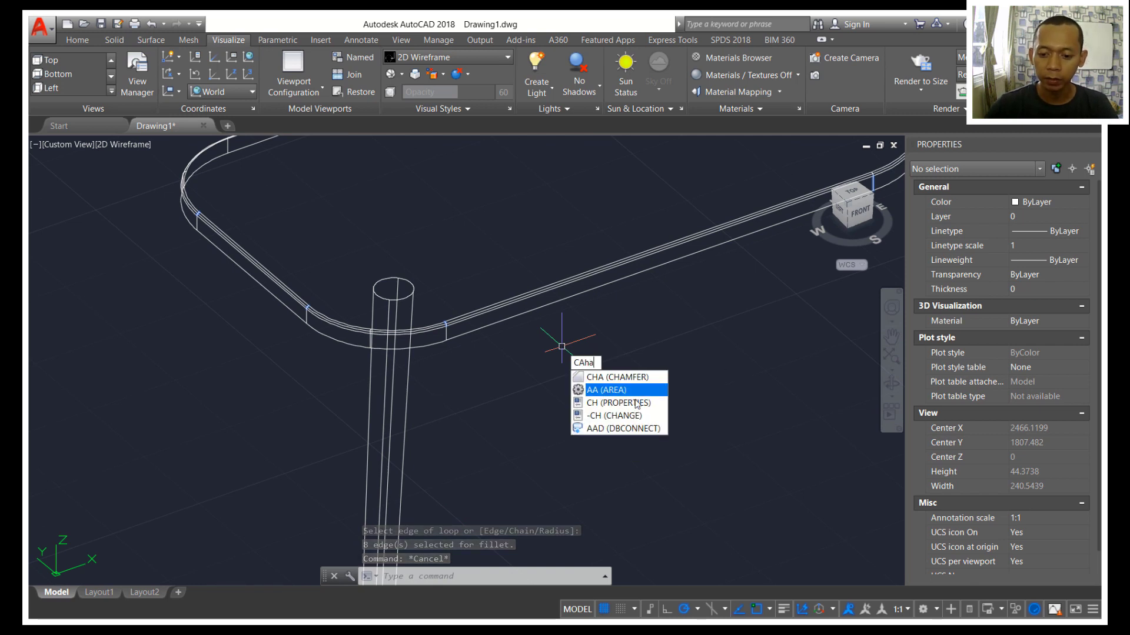
type("m")
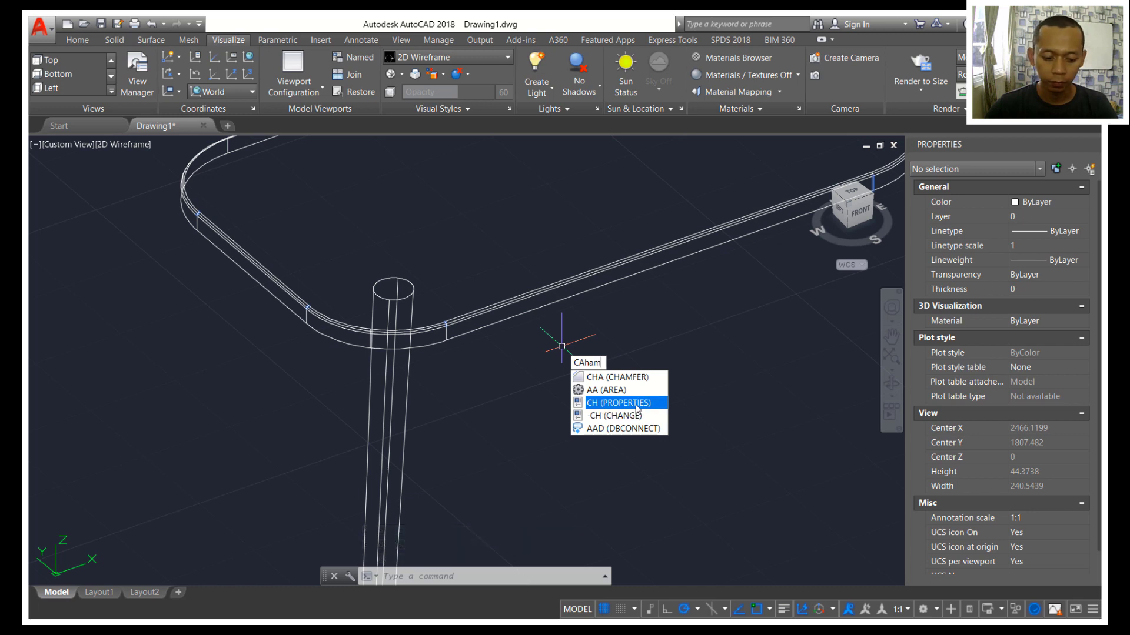
type("fer")
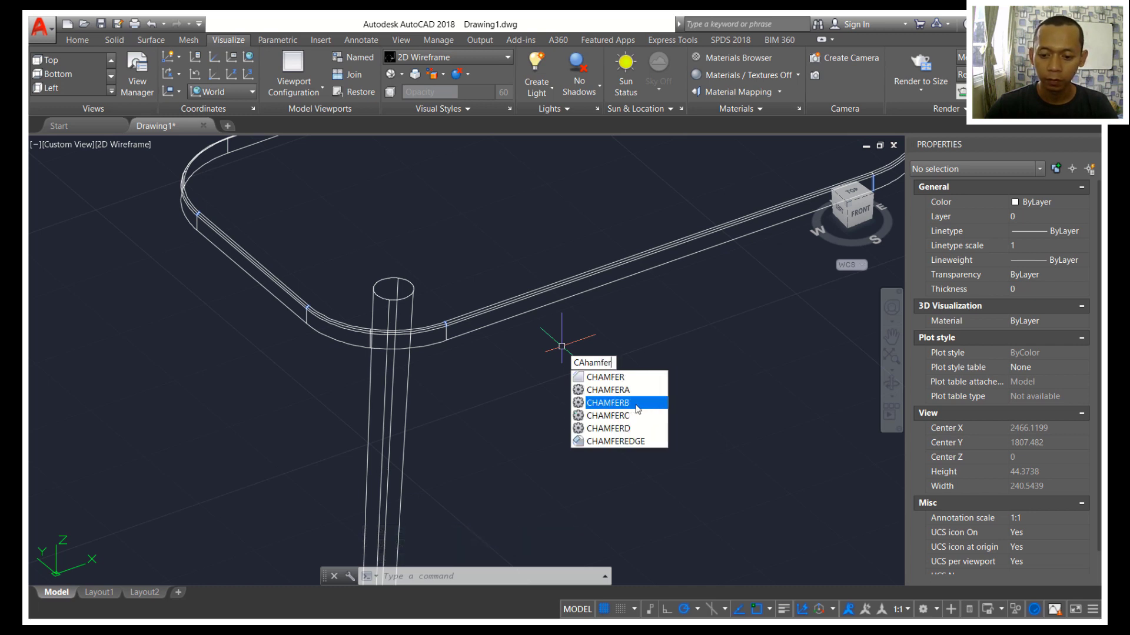
left_click(638, 442)
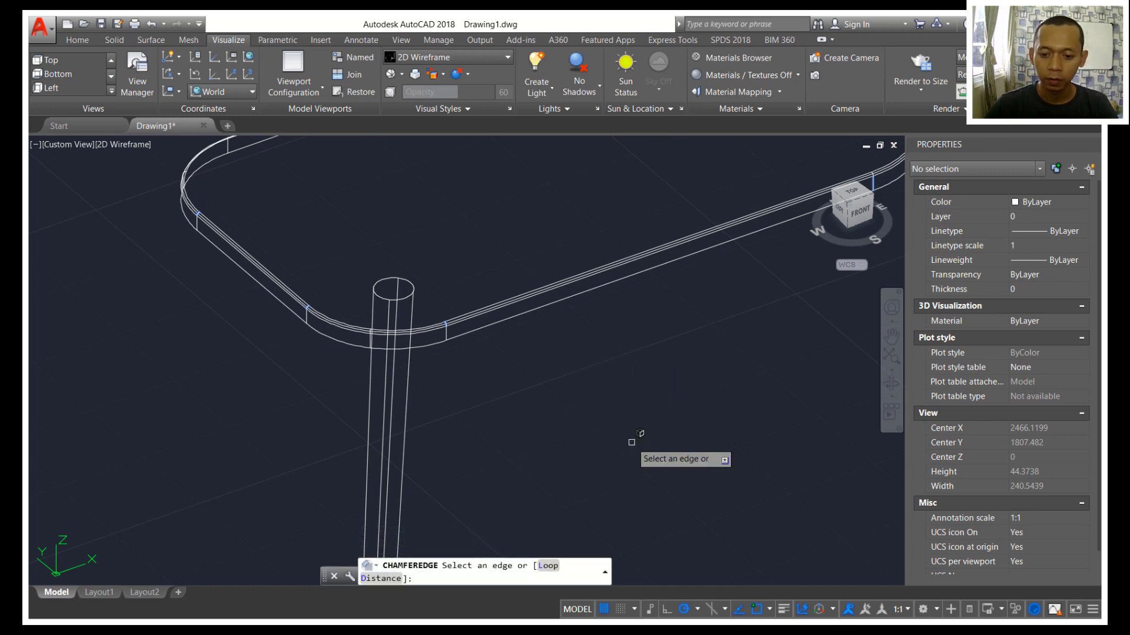
left_click(562, 304)
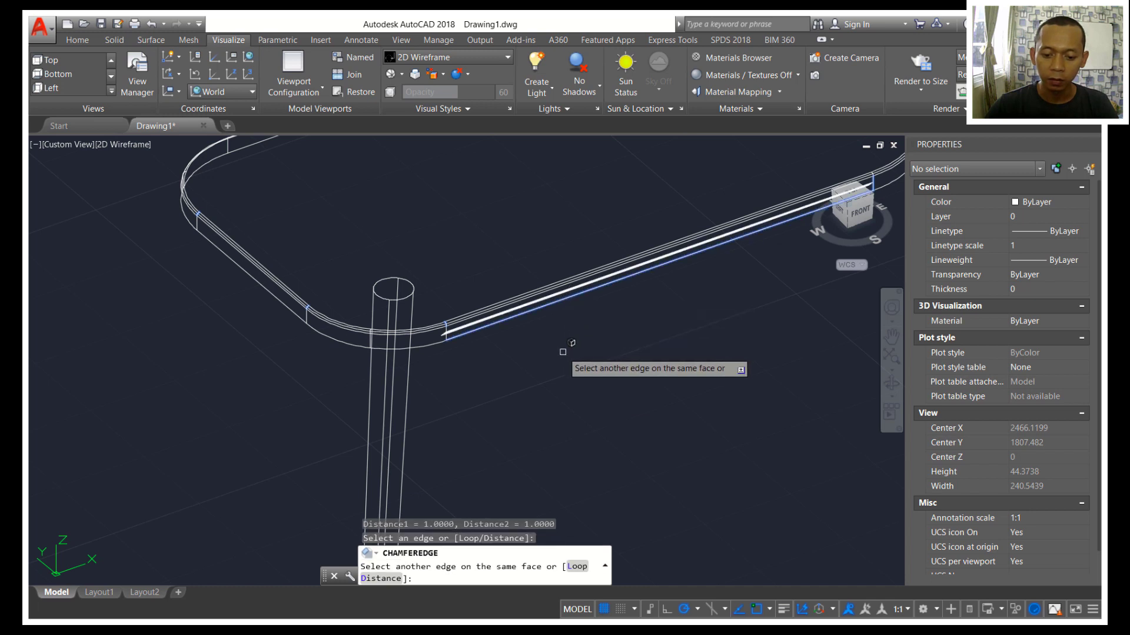
type("l")
key("Return")
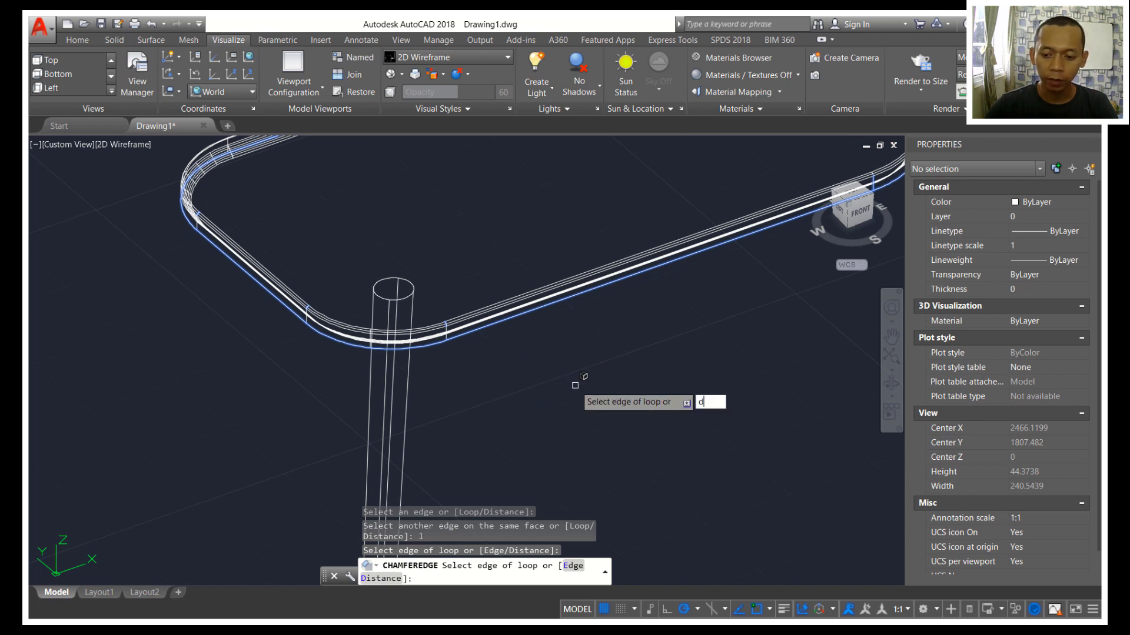
type("d")
key("Return")
key("Return")
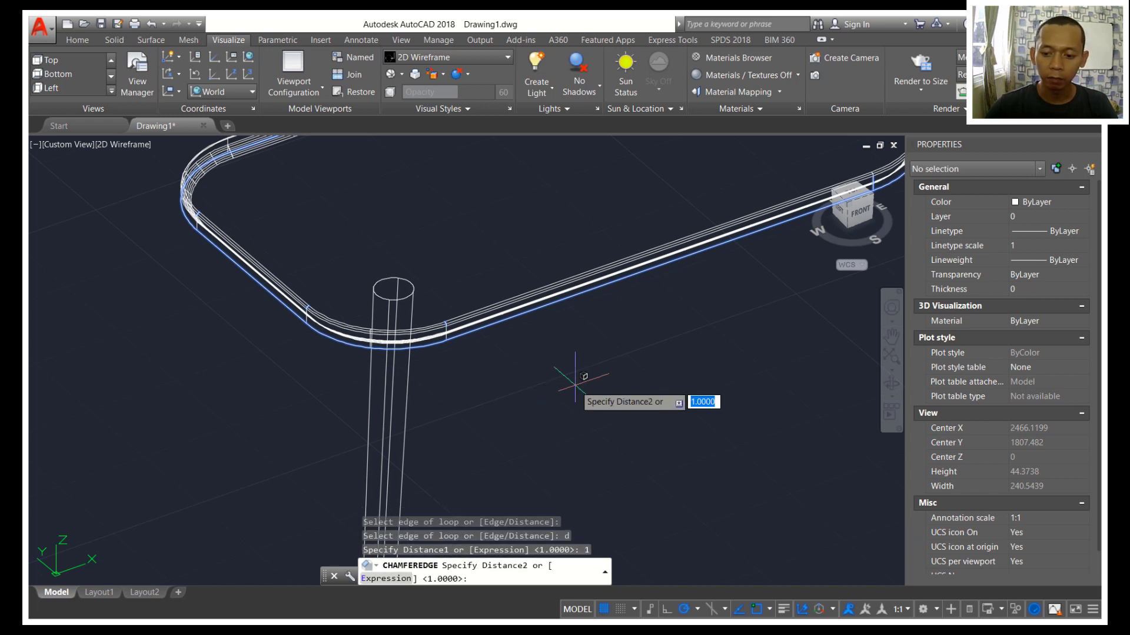
key("Return")
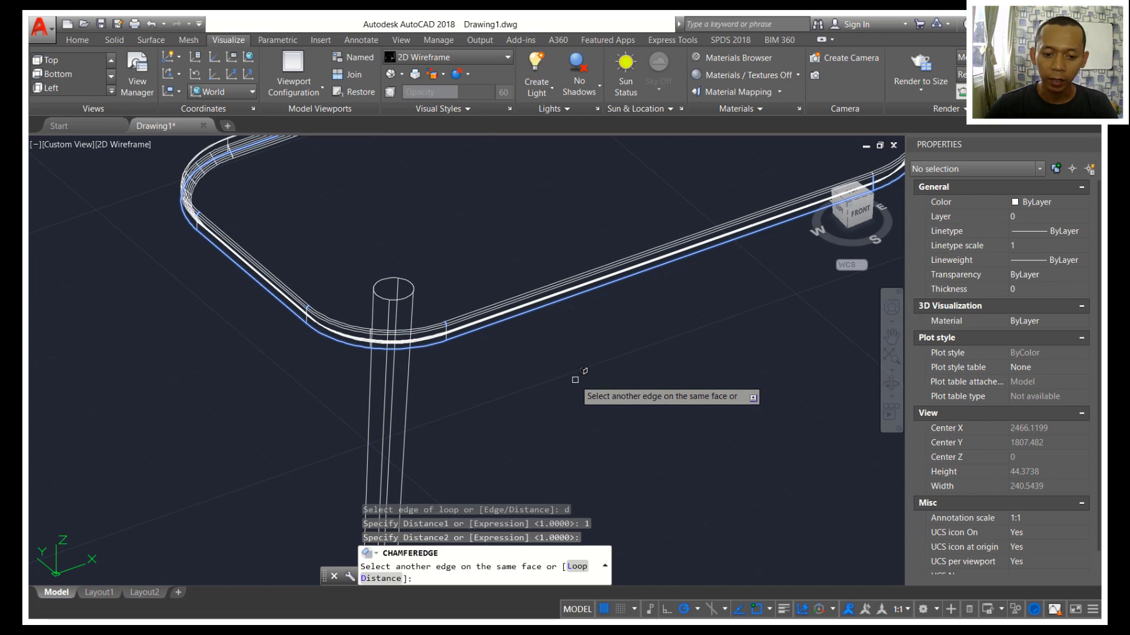
key("Return")
Step: Reset the chamfer distance with its grip and review it from a near-front view
middle_click_drag(585, 355, 241, 385, "shift")
scroll(220, 341, "up", 3)
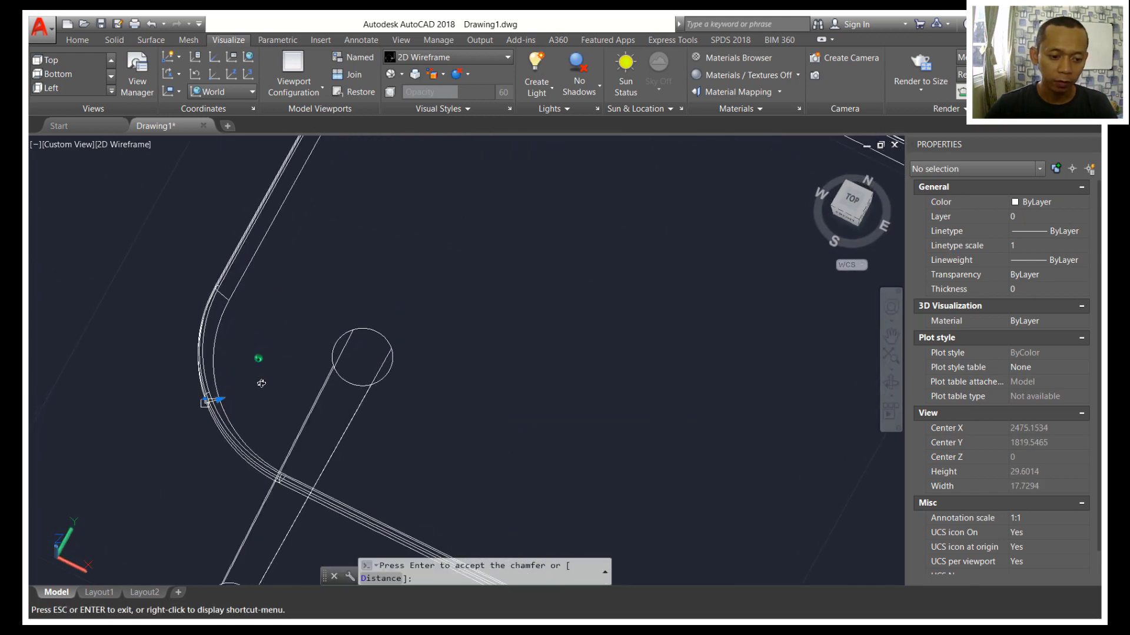
scroll(234, 398, "up", 3)
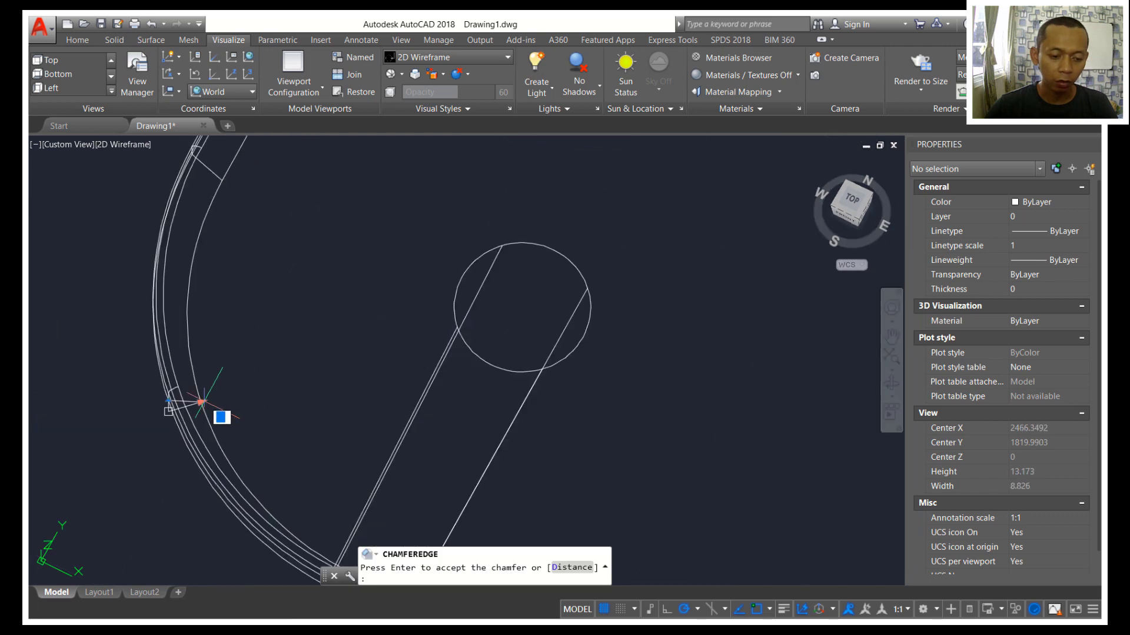
left_click(170, 403)
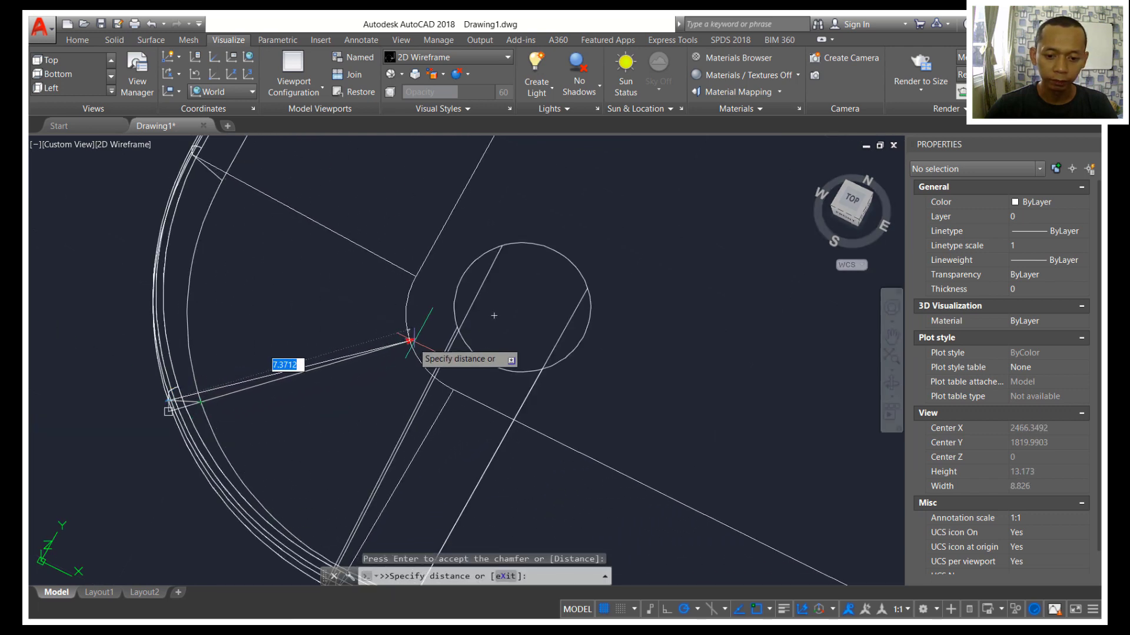
left_click(431, 334)
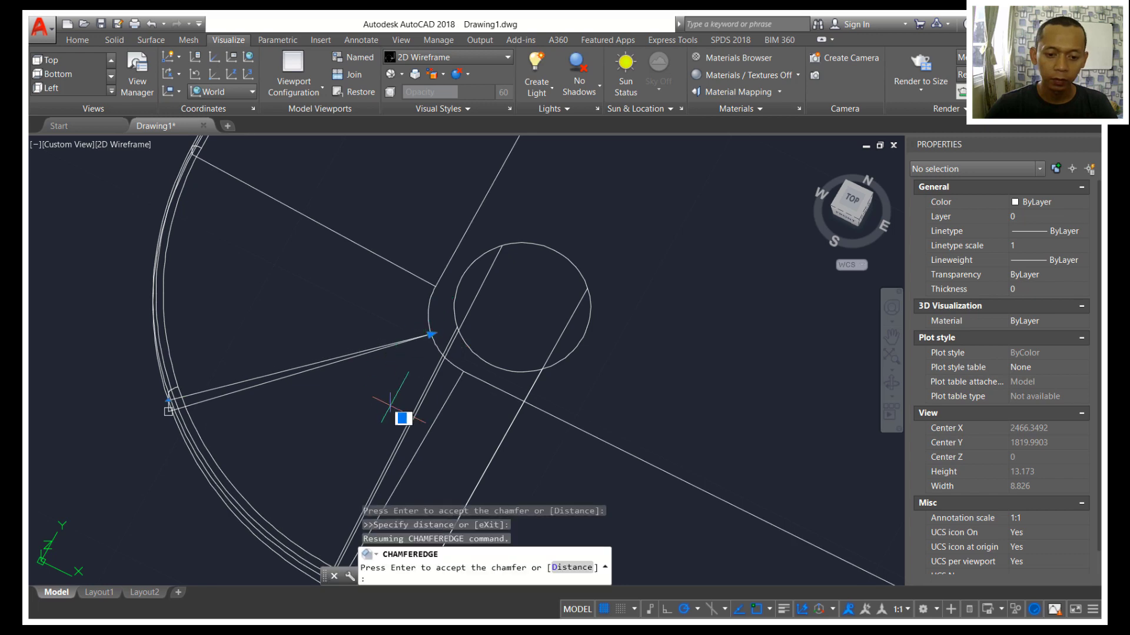
scroll(391, 409, "down", 5)
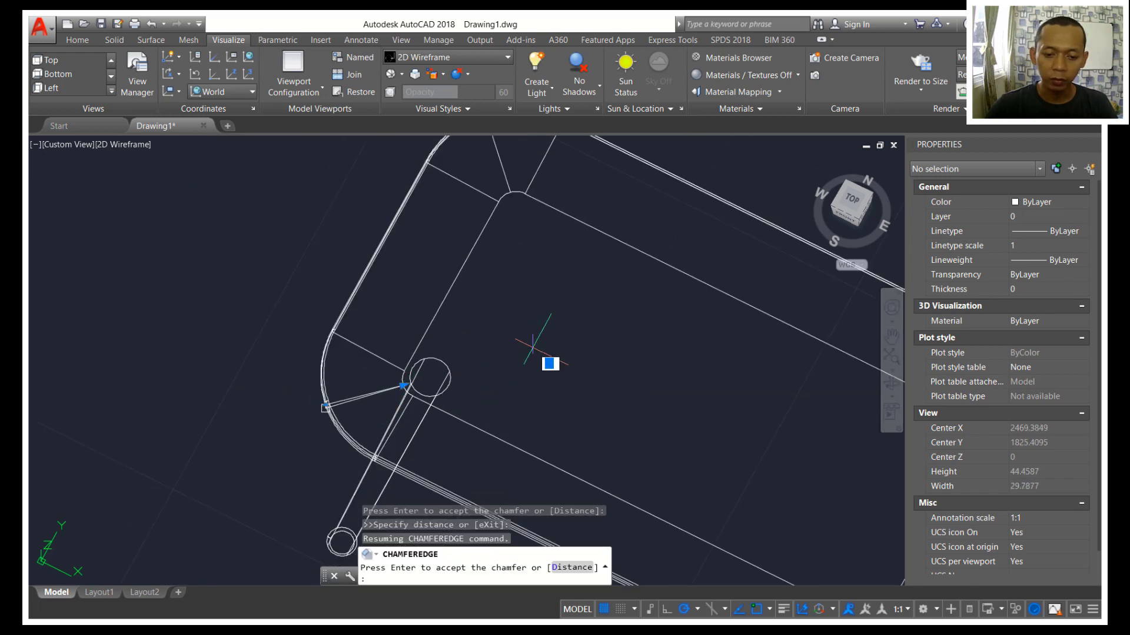
scroll(533, 347, "down", 4)
middle_click_drag(550, 353, 603, 250, "shift")
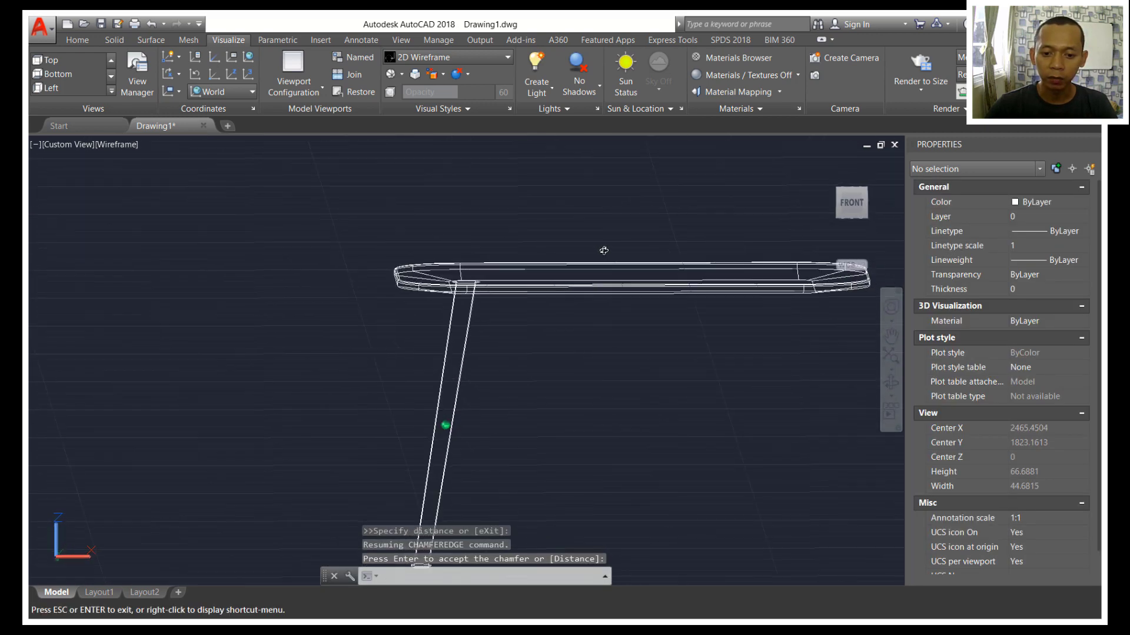
Step: Accept the chamfer on the tabletop edge, recentre the table and switch to Top view
key("Return")
scroll(462, 287, "up", 3)
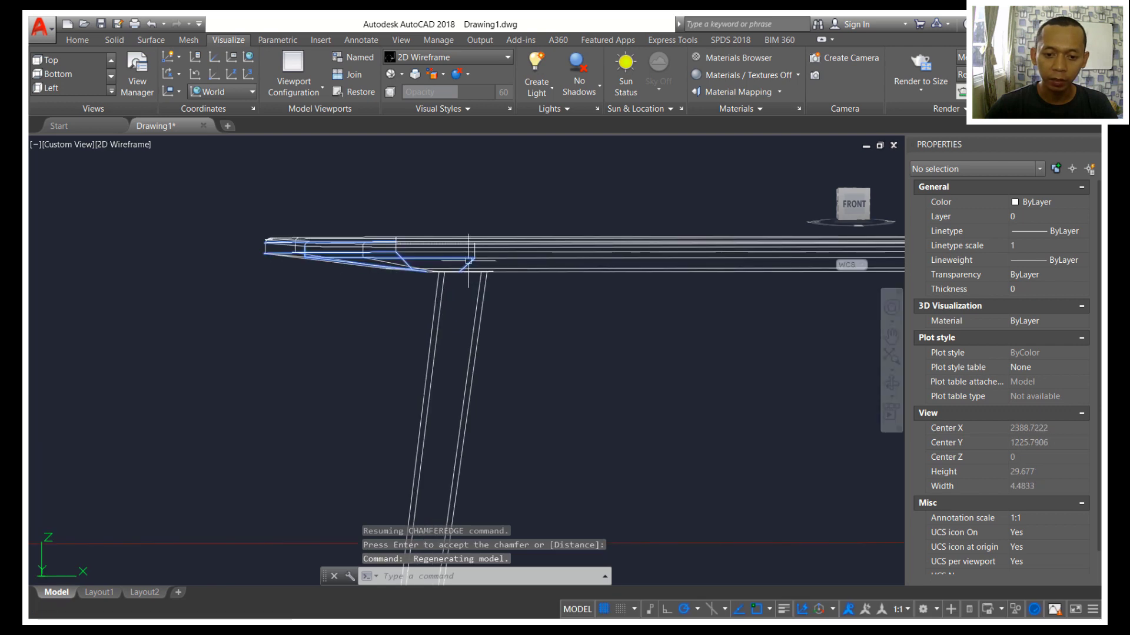
left_click(512, 189)
left_click(411, 308)
key("Escape")
scroll(550, 323, "down", 3)
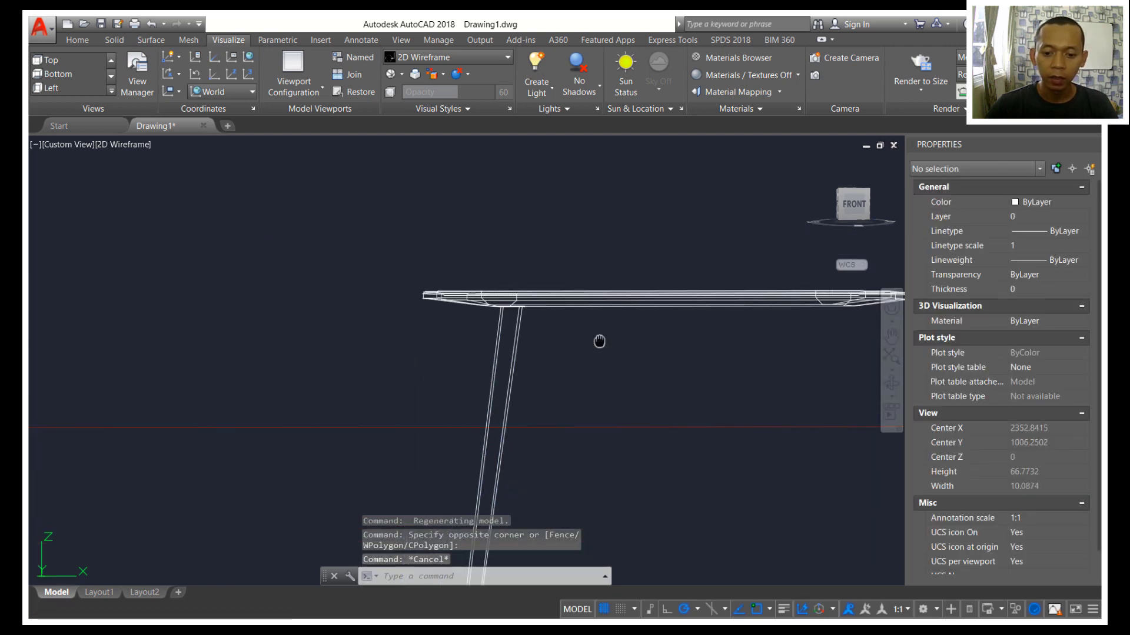
middle_click_drag(599, 341, 481, 303)
left_click(64, 145)
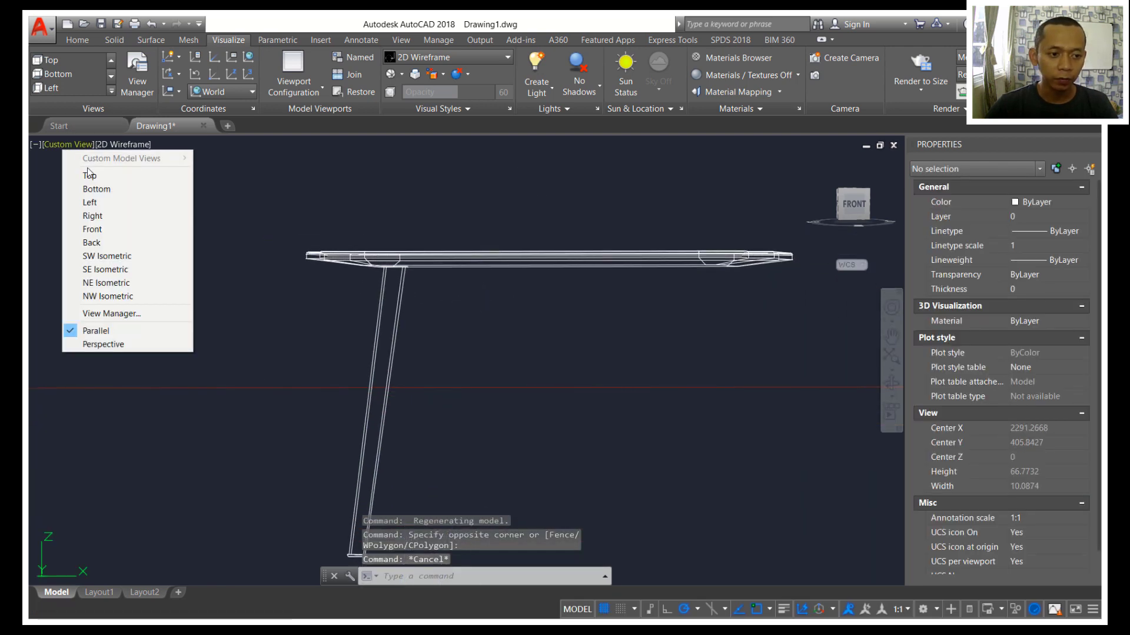
left_click(90, 174)
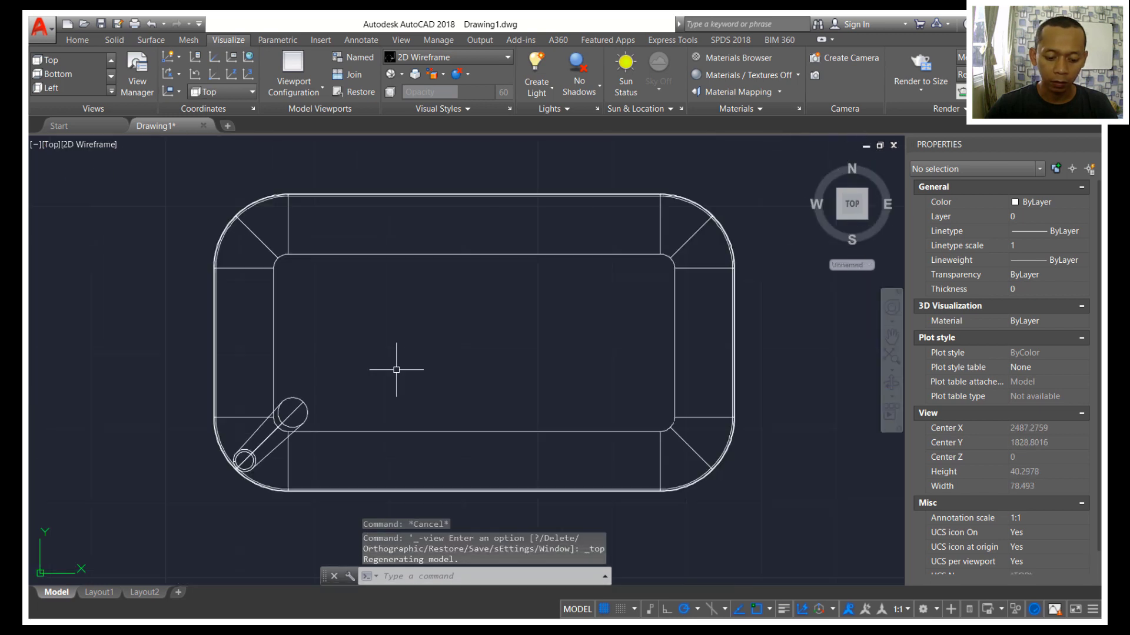
Step: Mirror the slanted leg across the left edge's midpoint, keeping the original
type("i")
key("Return")
left_click(303, 412)
key("Return")
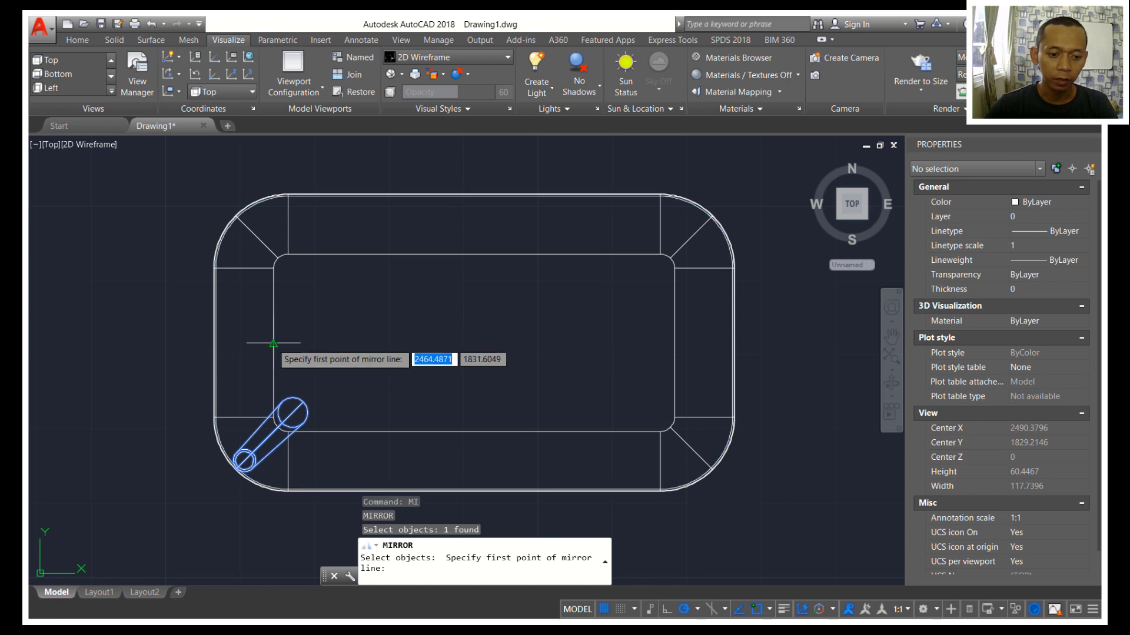
left_click(274, 343)
left_click(390, 346)
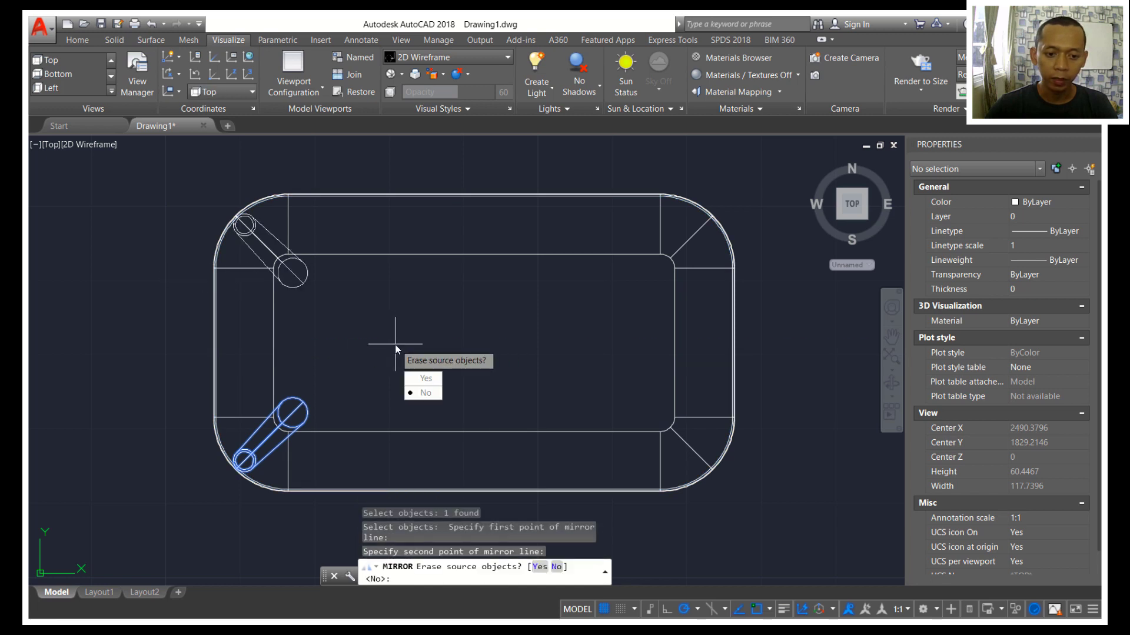
key("Return")
Step: Mirror both left legs across the table's centre line, then orbit to a 3D view
key("Return")
left_click(336, 272)
left_click(295, 321)
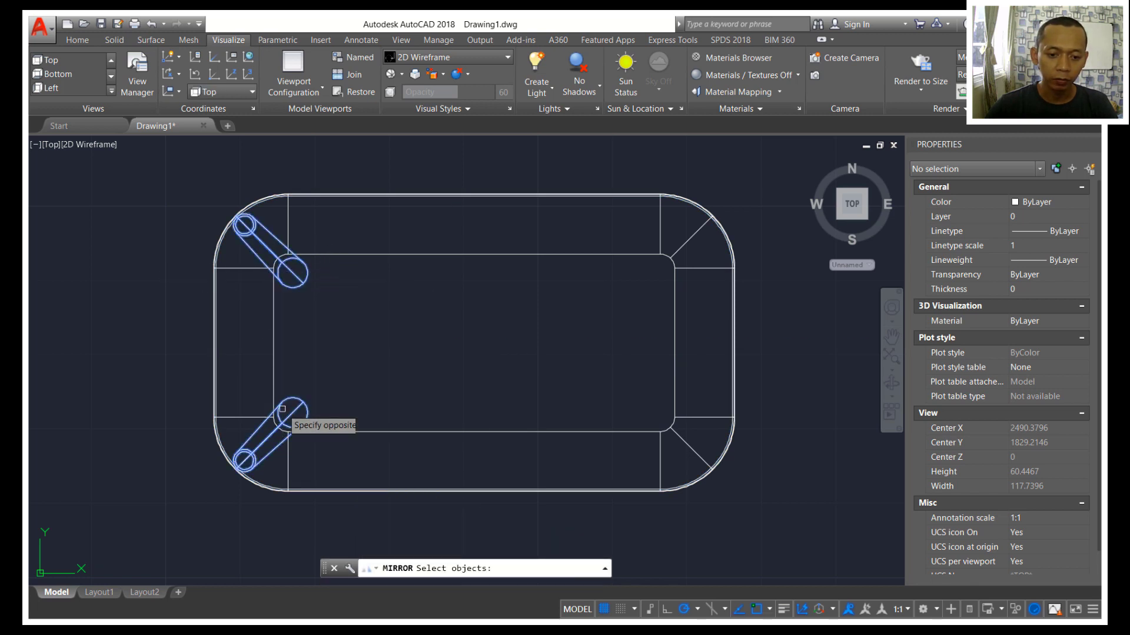
left_click(290, 423)
key("Return")
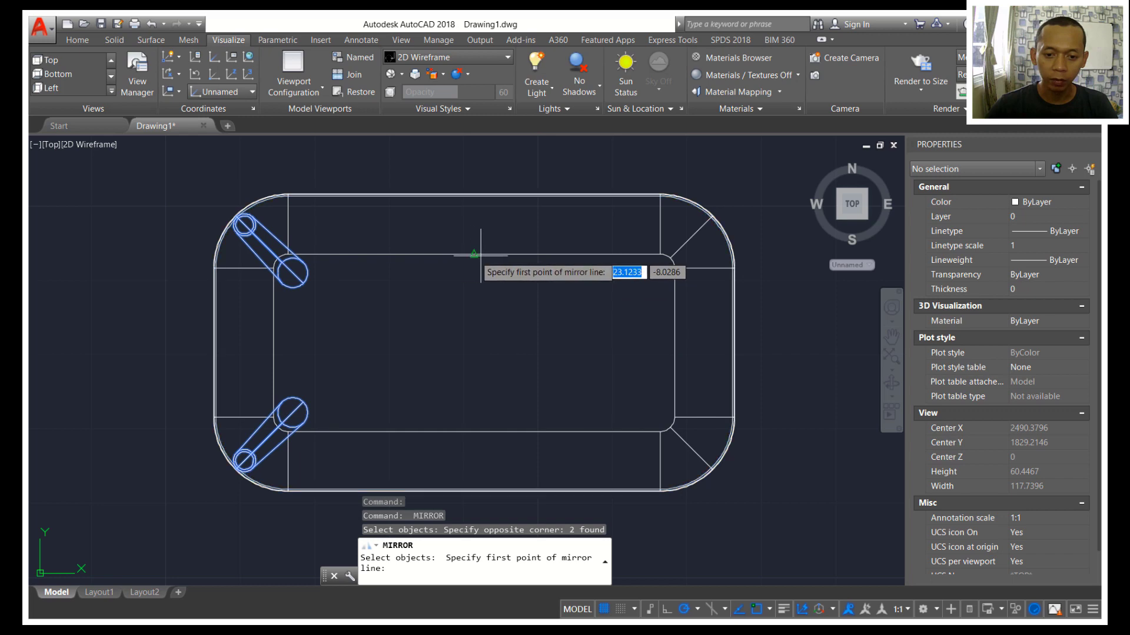
left_click(479, 254)
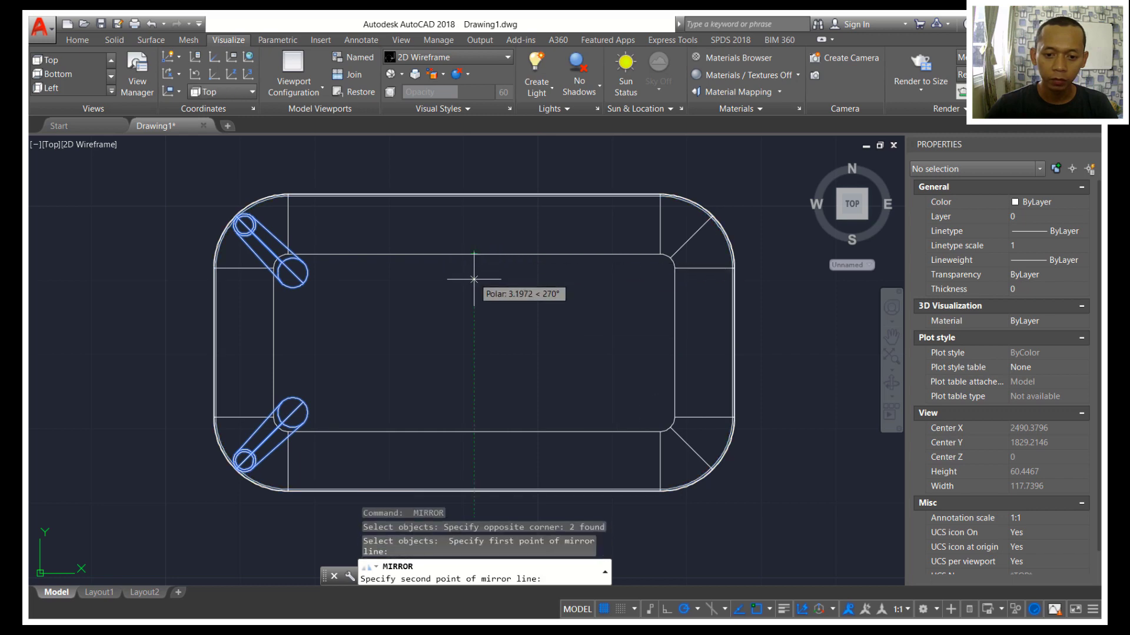
left_click(471, 297)
key("Return")
scroll(467, 338, "down", 3)
mouse_move(458, 394)
middle_mouse_down("shift")
mouse_move(465, 337)
mouse_move(555, 329)
mouse_move(467, 336)
mouse_move(561, 365)
middle_mouse_up("shift")
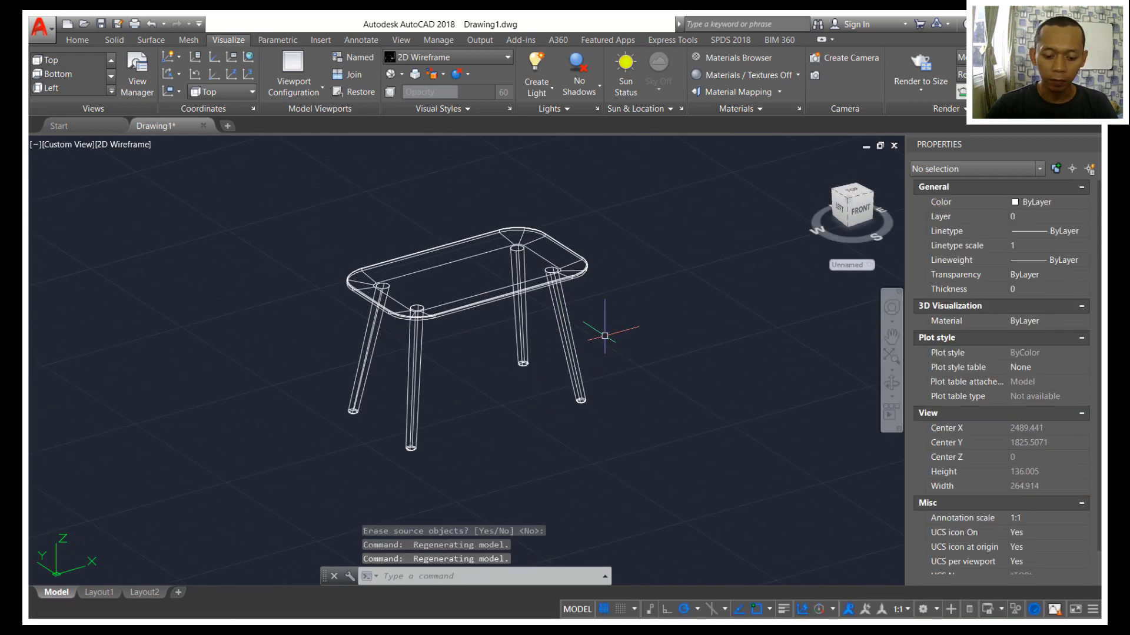
Step: Select all five table solids and move them from a leg's bottom to a new spot
left_click(613, 232)
left_click(303, 454)
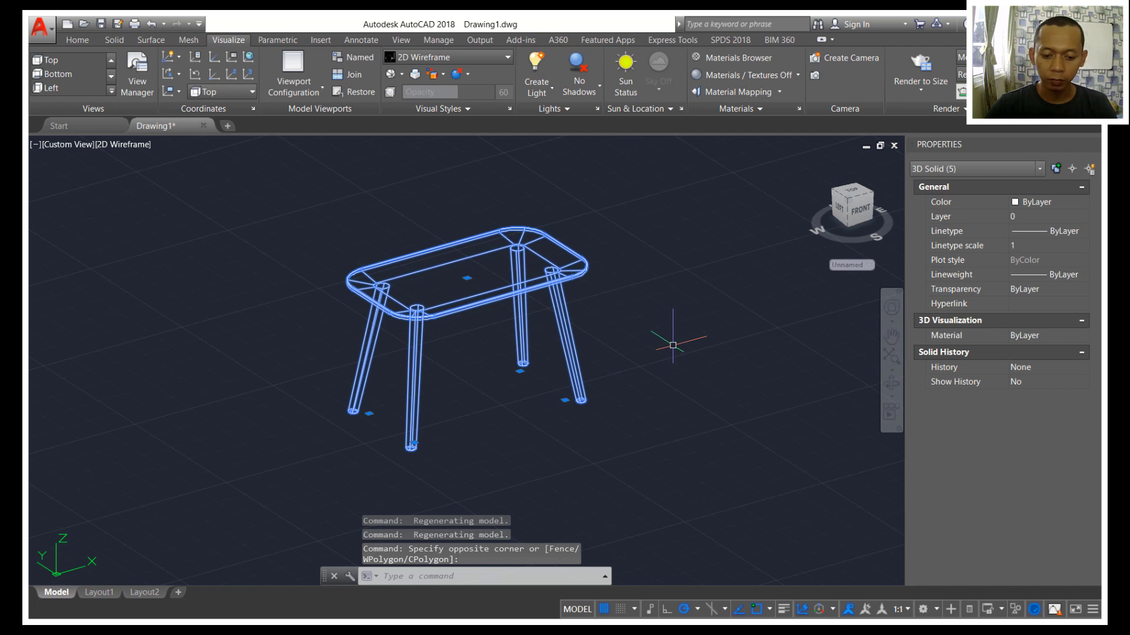
type("M")
key("Return")
scroll(411, 450, "up", 5)
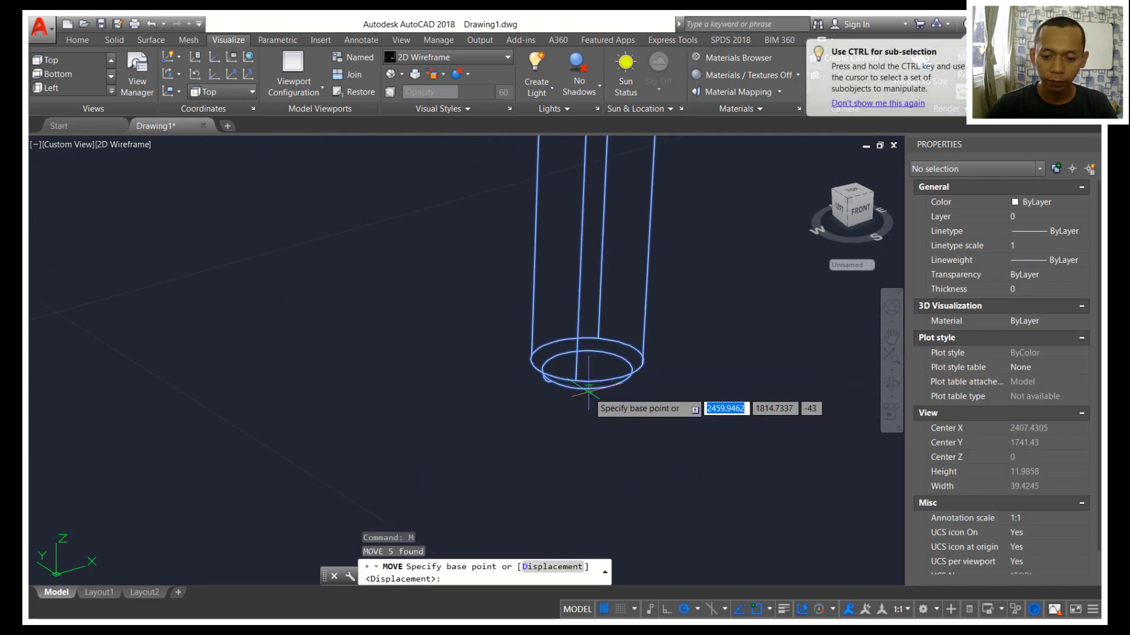
left_click(592, 391)
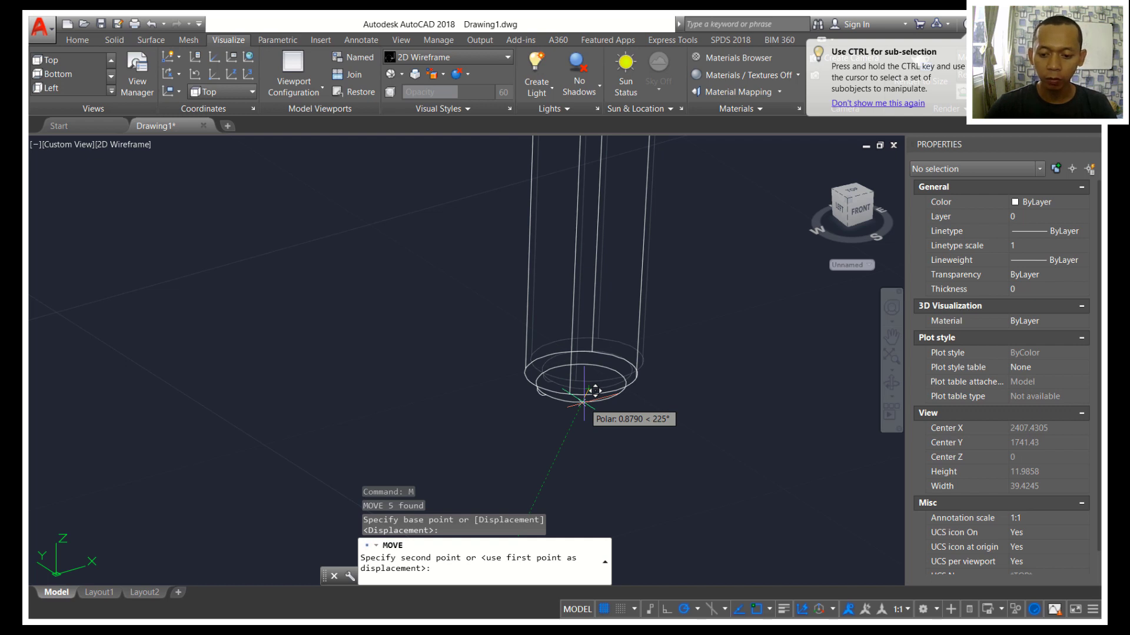
left_click(582, 403)
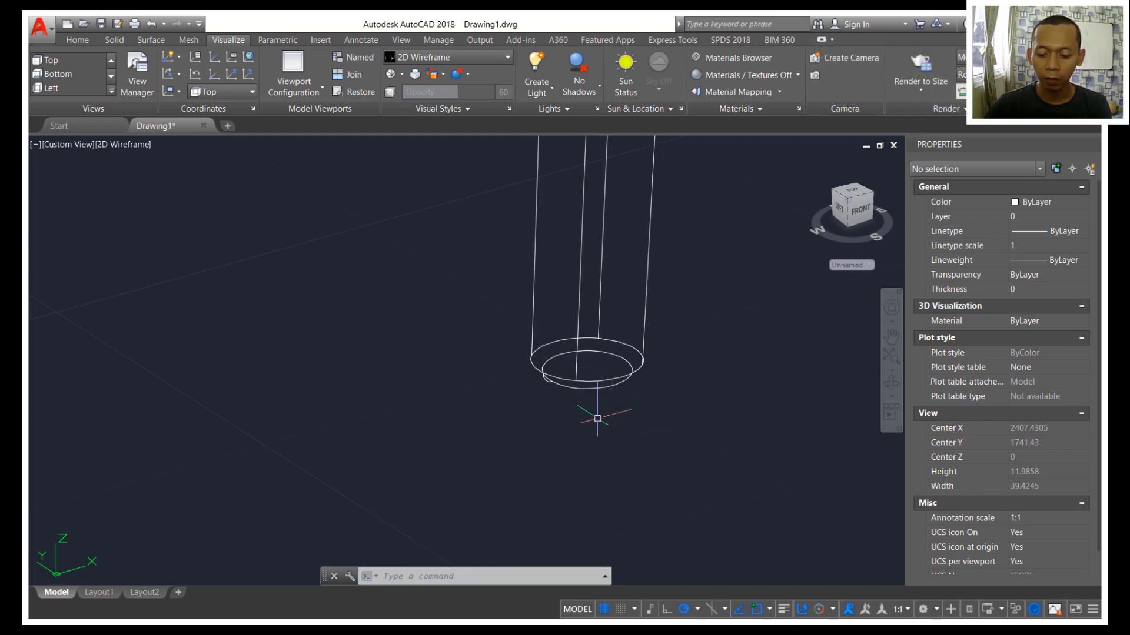
Step: Move all five solids again so the leg's bottom centre sits at 0,0
type("m")
key("BackSpace")
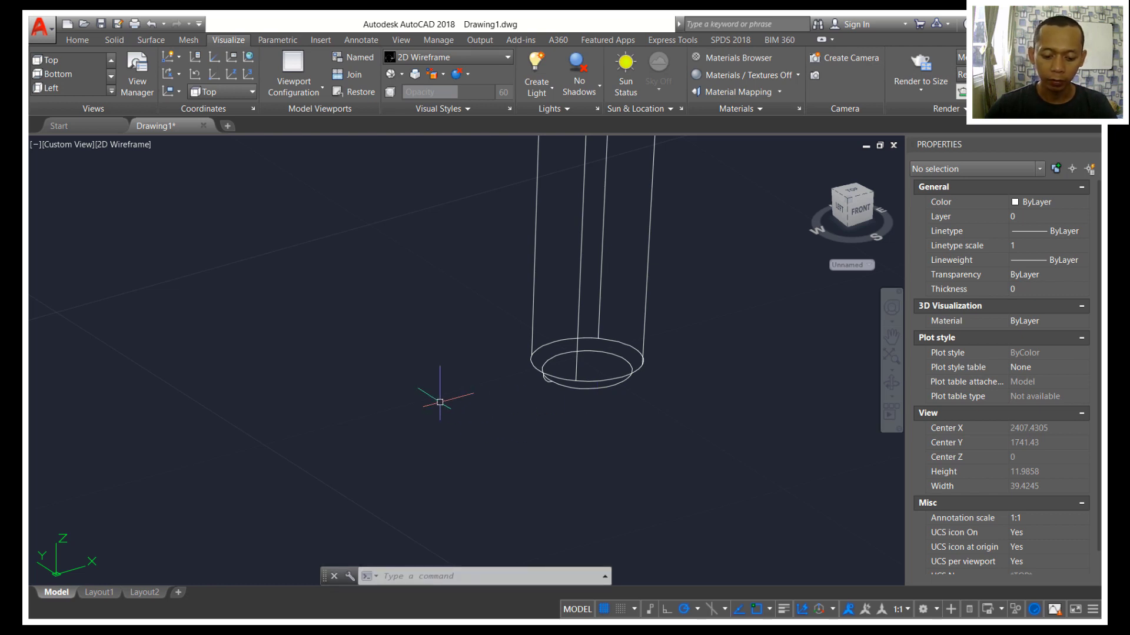
type("m")
key("Return")
scroll(555, 383, "down", 9)
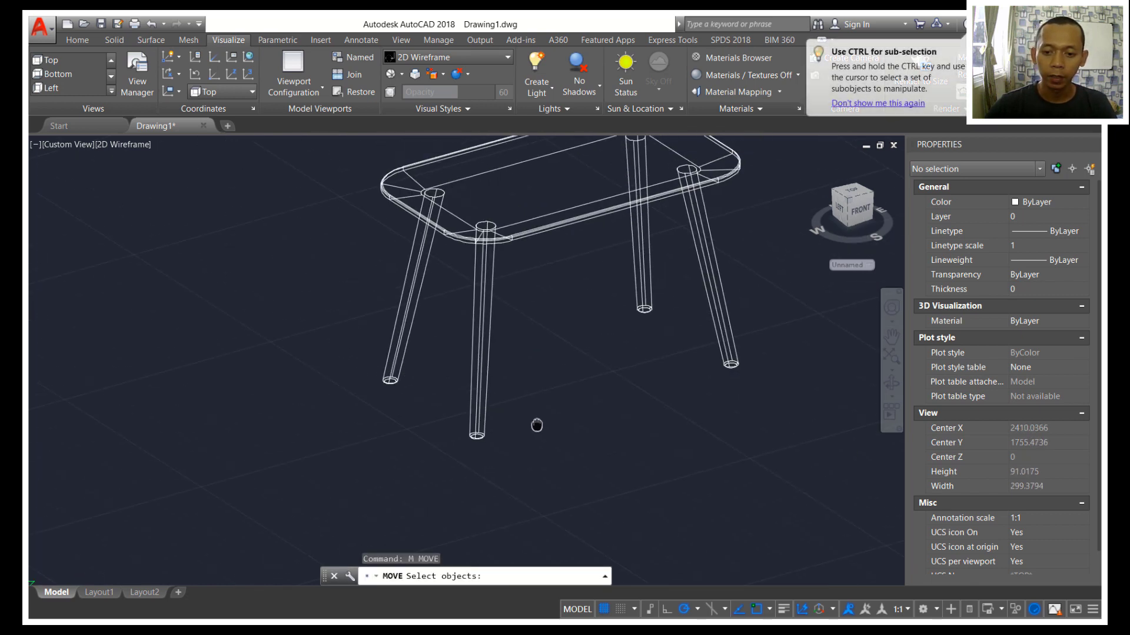
left_click(719, 490)
left_click(438, 244)
key("Return")
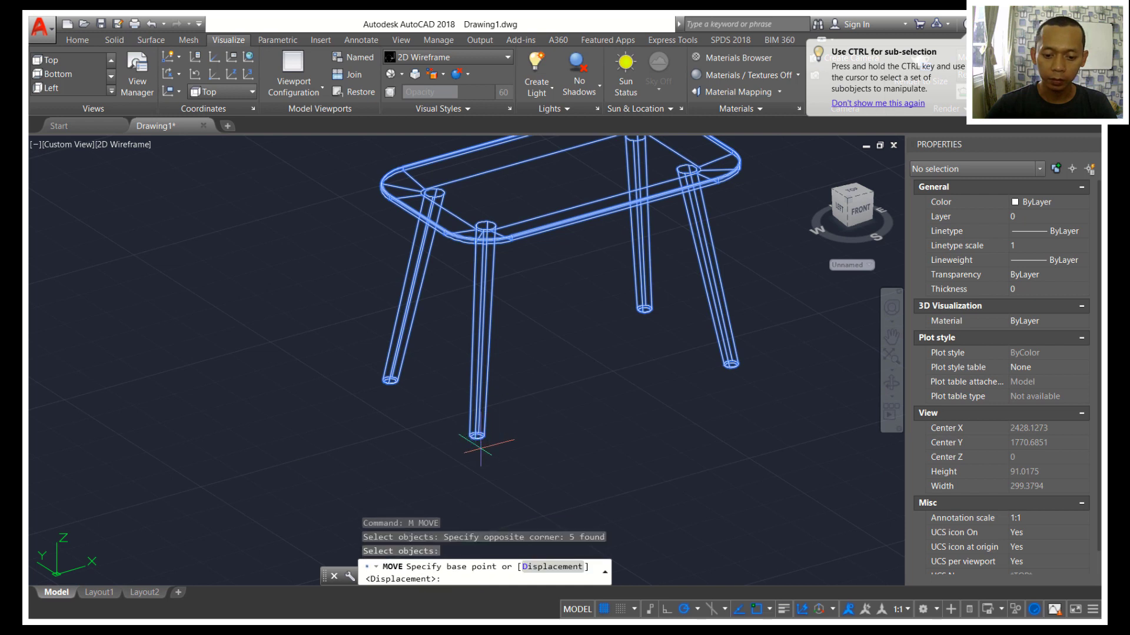
scroll(512, 453, "up", 5)
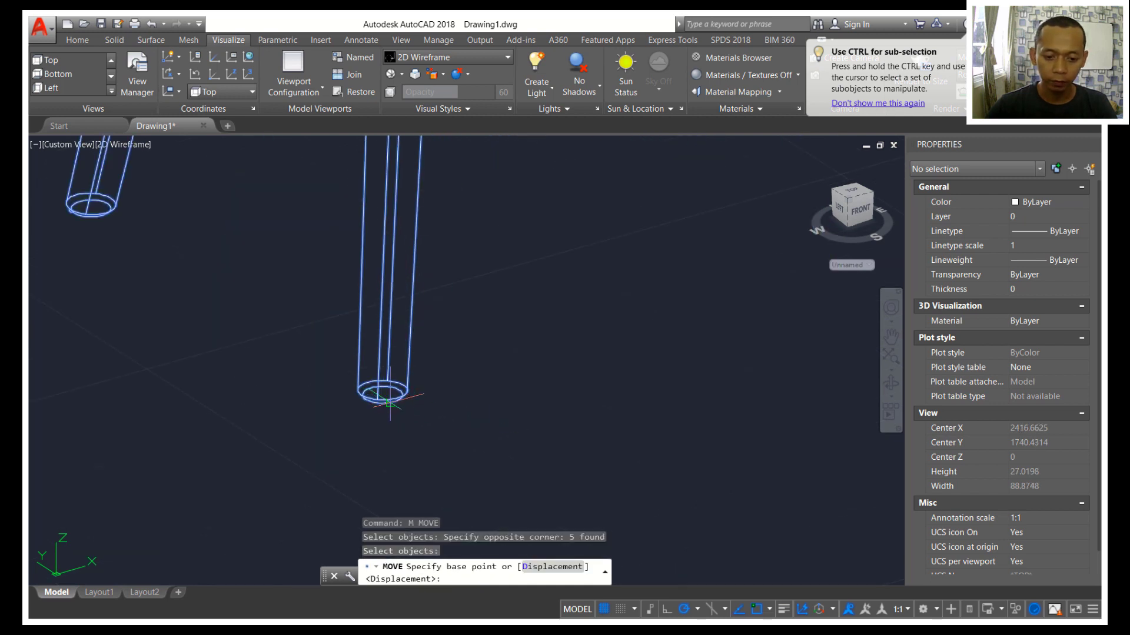
left_click(387, 403)
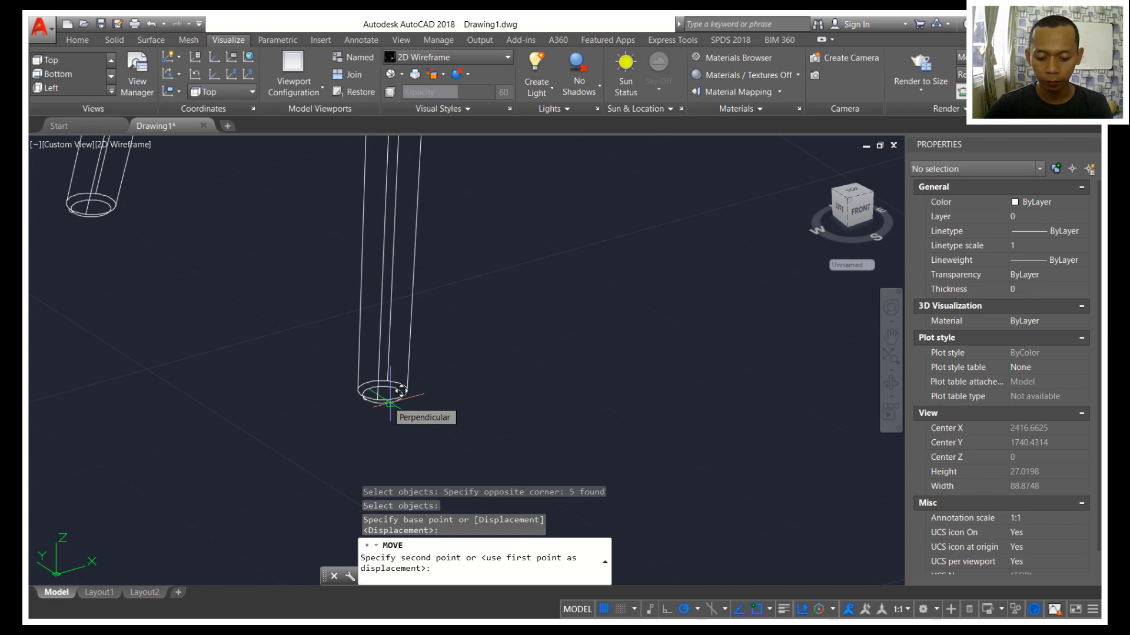
key("Return")
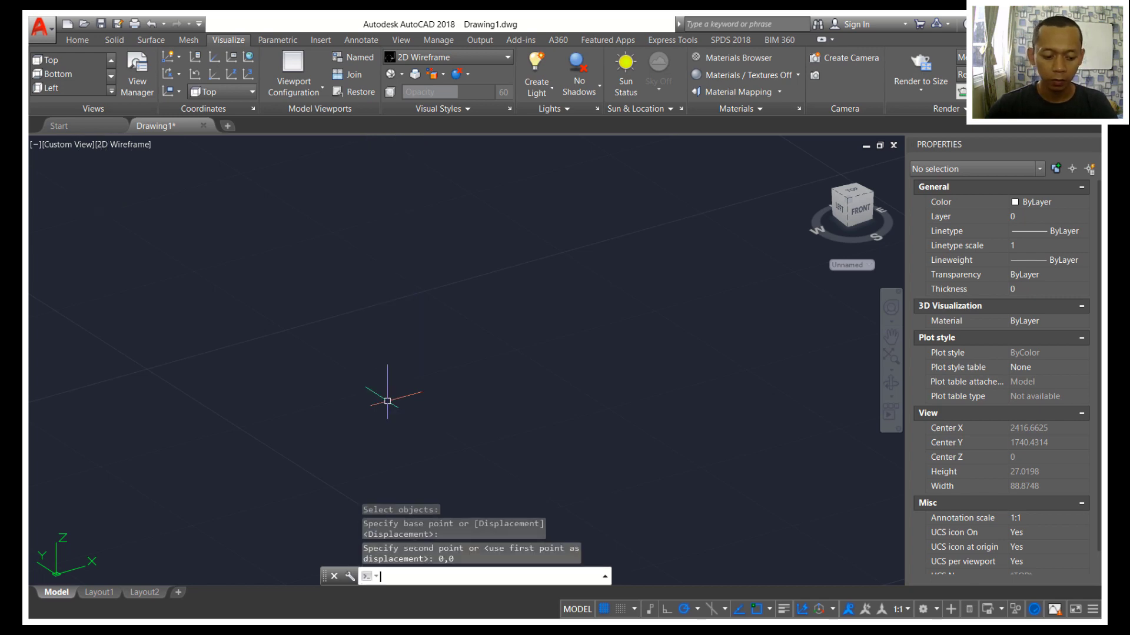
Step: Zoom to extents so the whole table fills the view
scroll(387, 401, "down", 4)
type("z")
key("Return")
type("e")
key("Return")
scroll(447, 394, "down", 2)
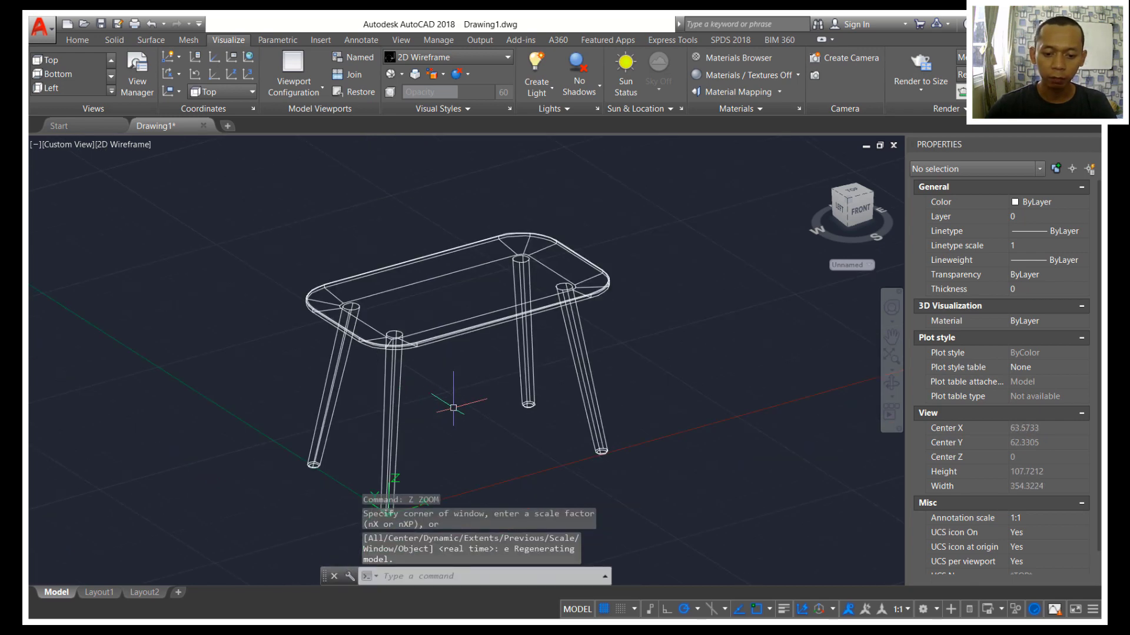
scroll(463, 440, "up", 6)
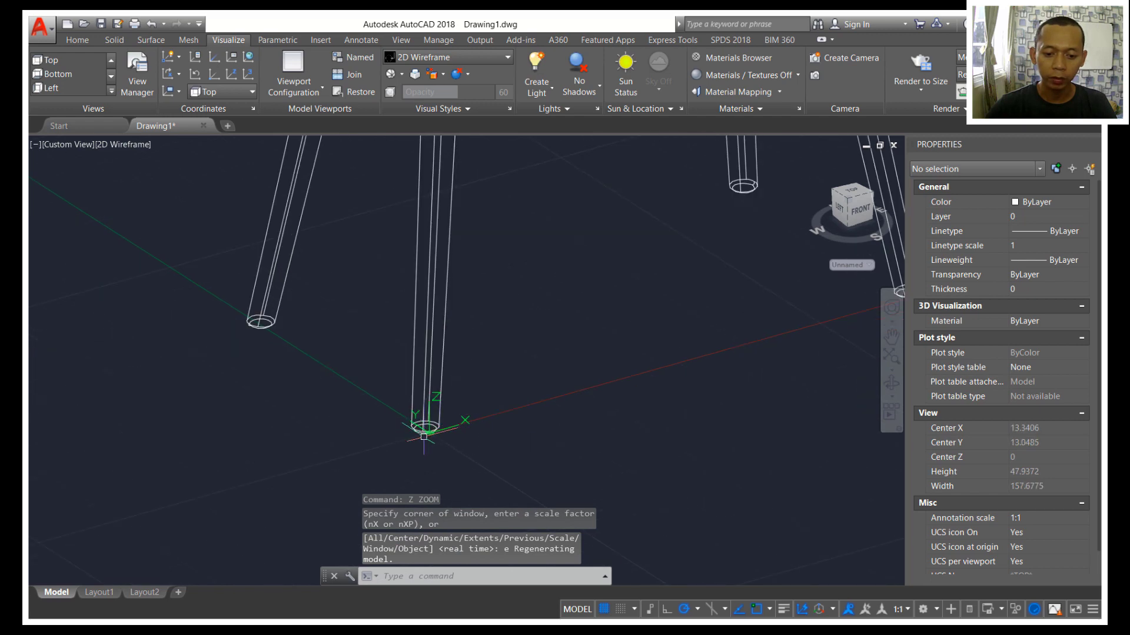
scroll(436, 433, "down", 4)
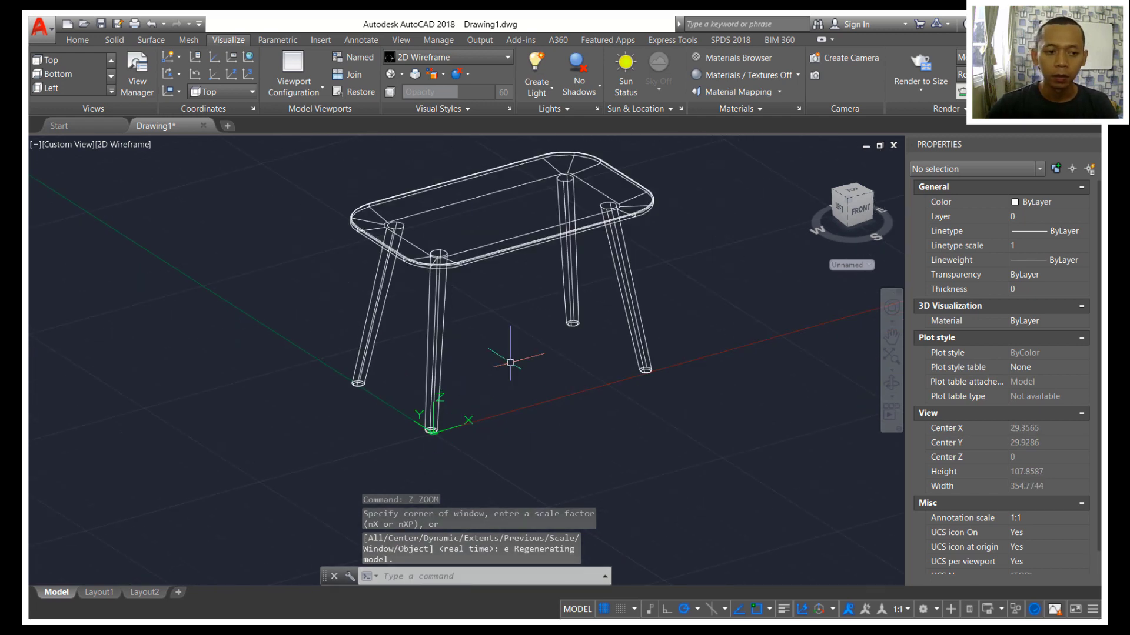
Step: Switch the viewport visual style to Shades of Gray
left_click(136, 144)
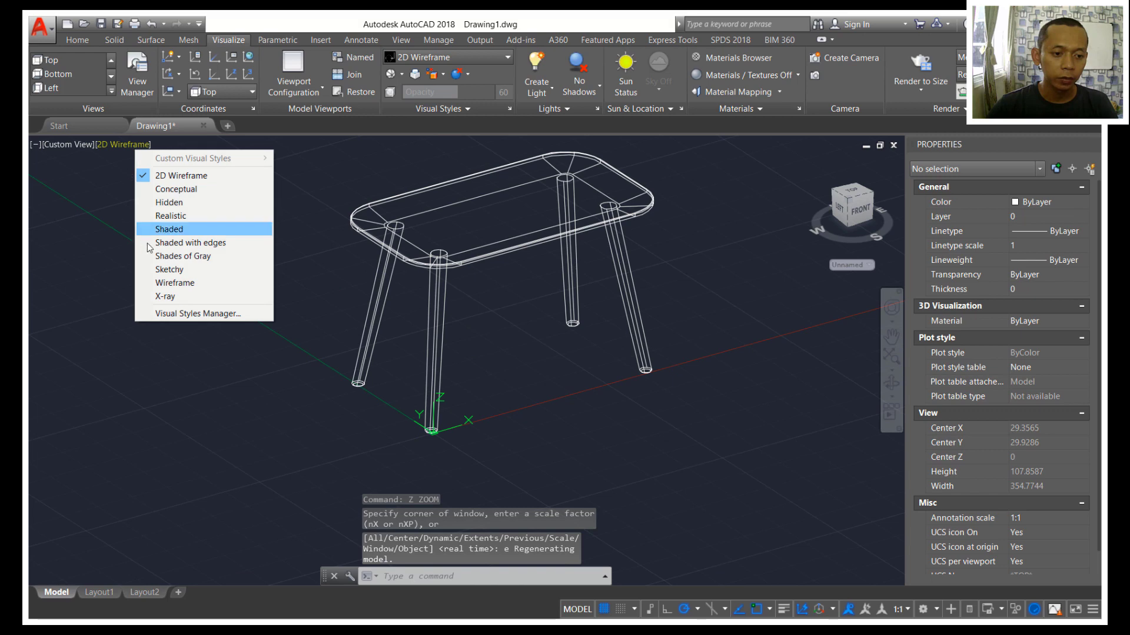
left_click(183, 258)
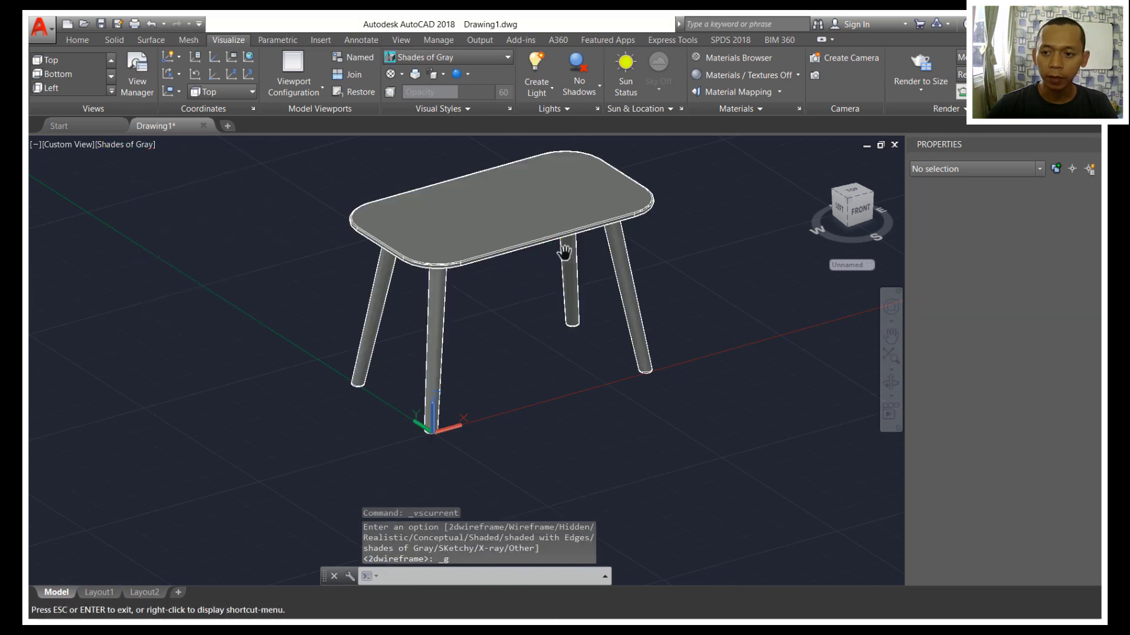
middle_click_drag(588, 236, 549, 282)
Step: Turn Materials / Textures on and enable Full Shadows in the viewport
left_click(768, 76)
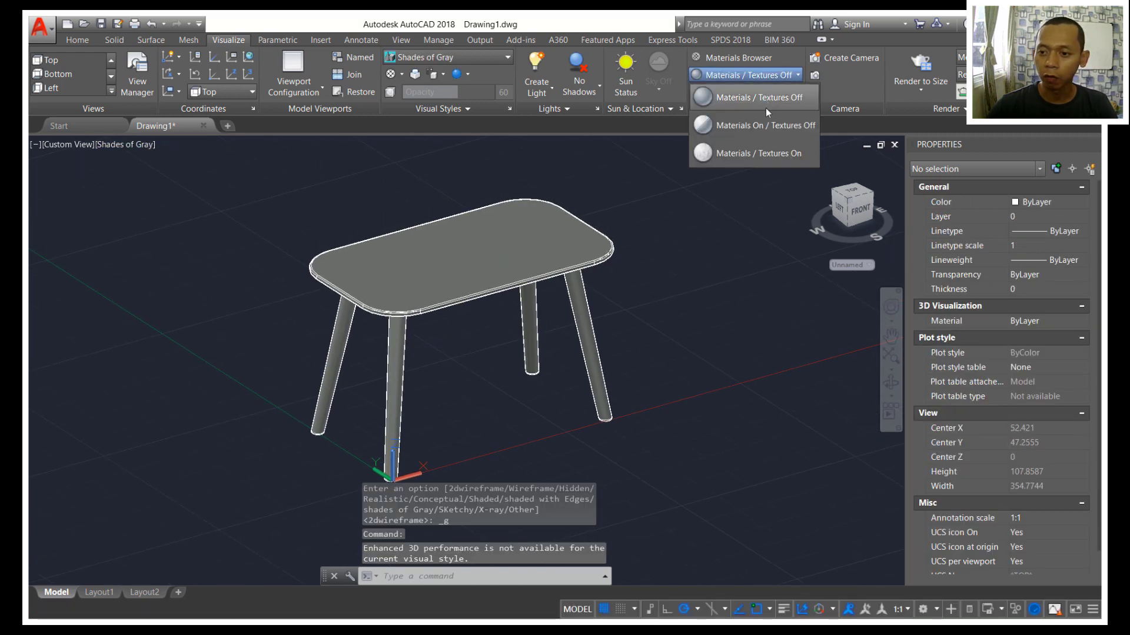
left_click(765, 150)
left_click(581, 87)
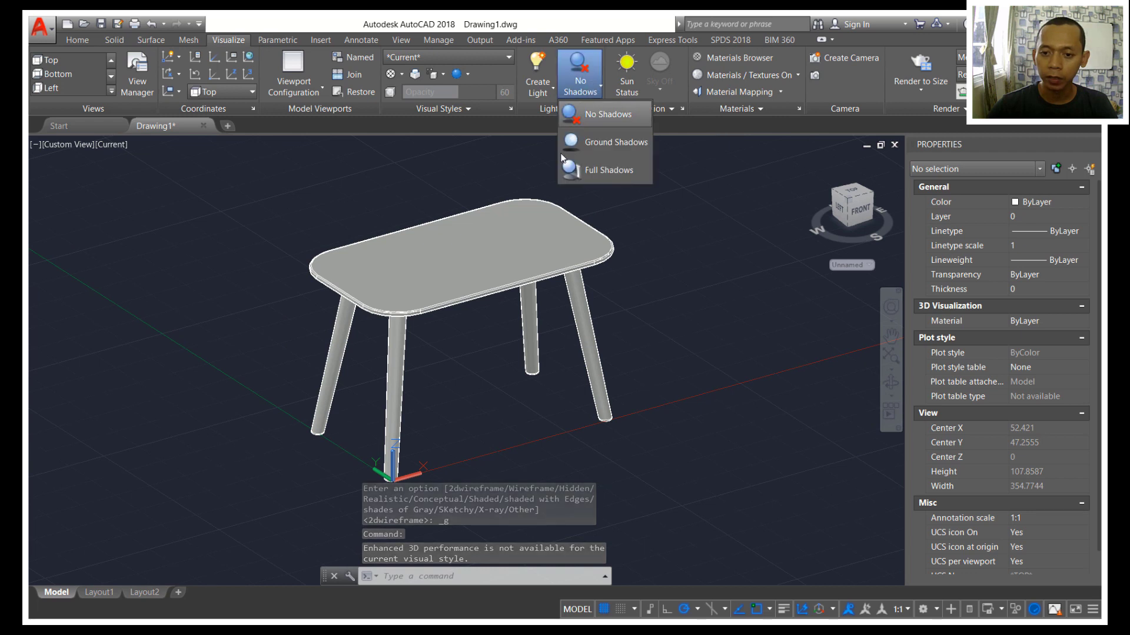
left_click(598, 171)
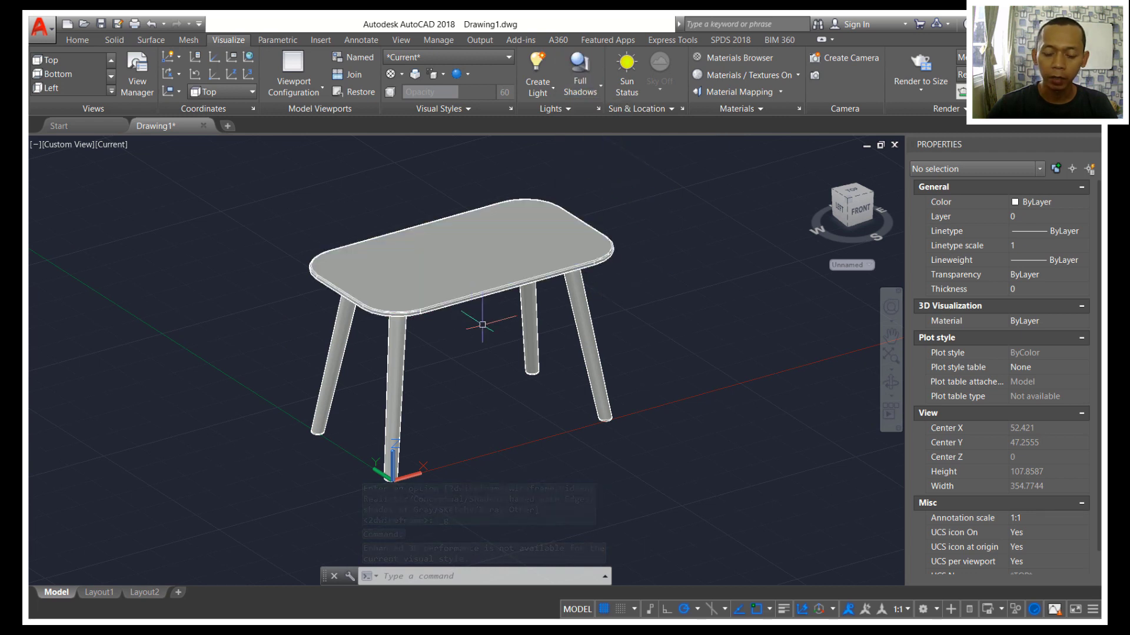
middle_click_drag(548, 328, 523, 343)
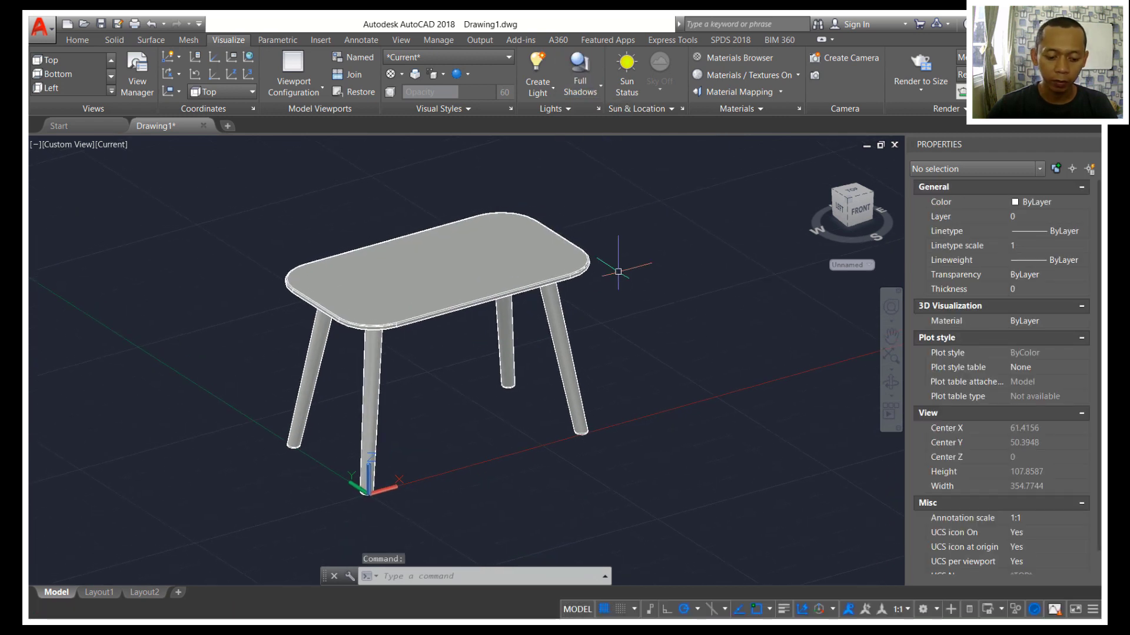
Step: Open the Materials Browser with RMAT and assign Ash Door to the four selected legs
type("RMAT")
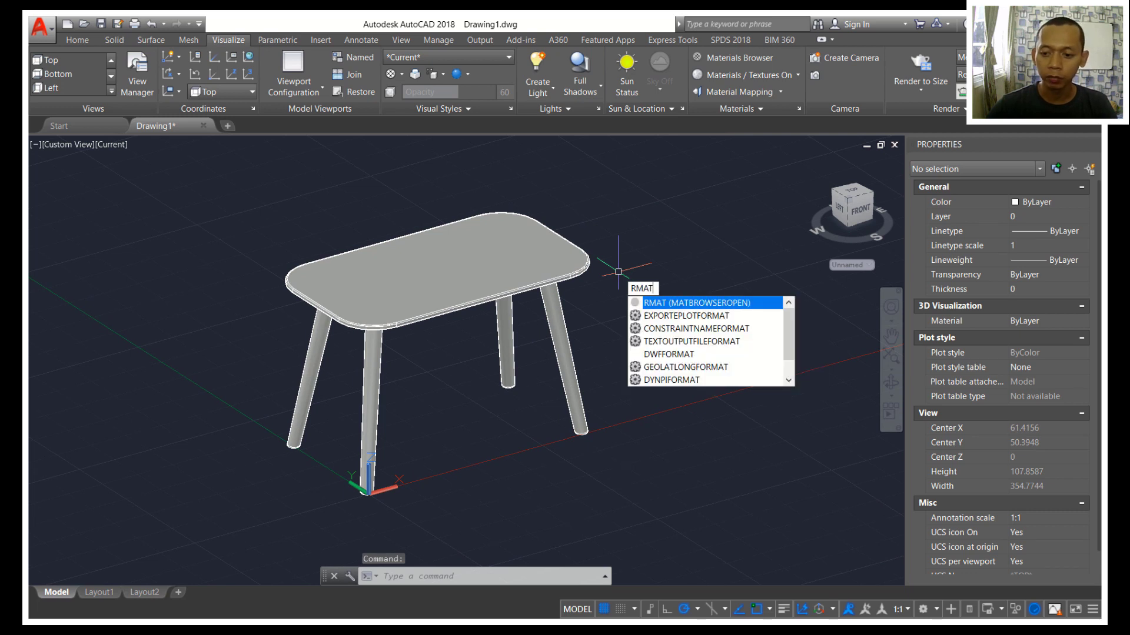
key("Return")
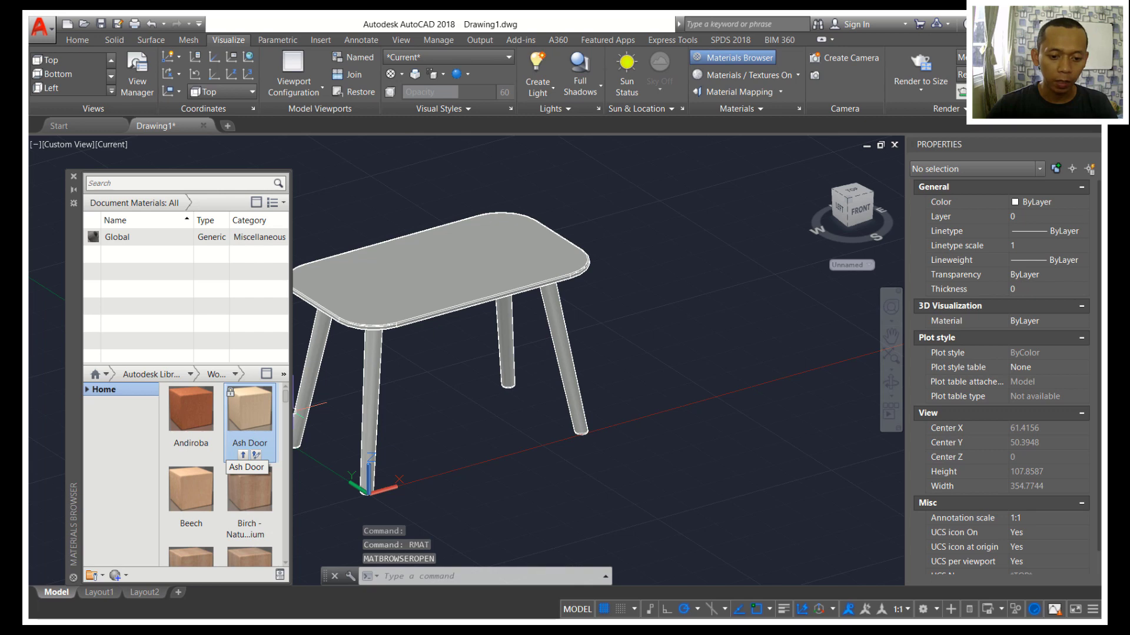
left_click(369, 406)
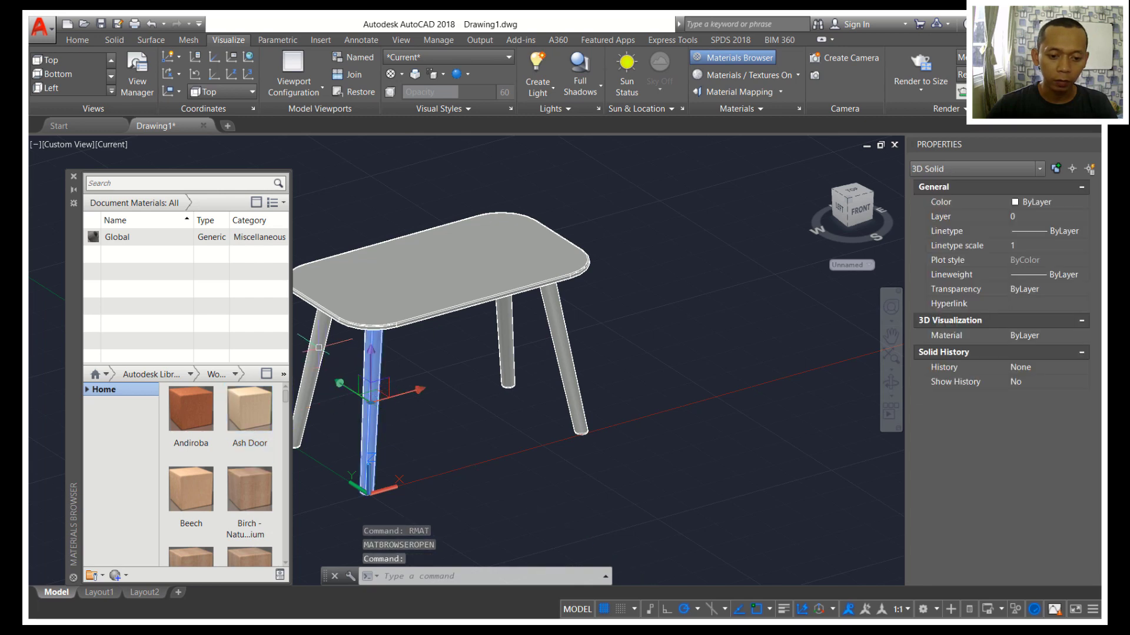
left_click(319, 347)
left_click(505, 339)
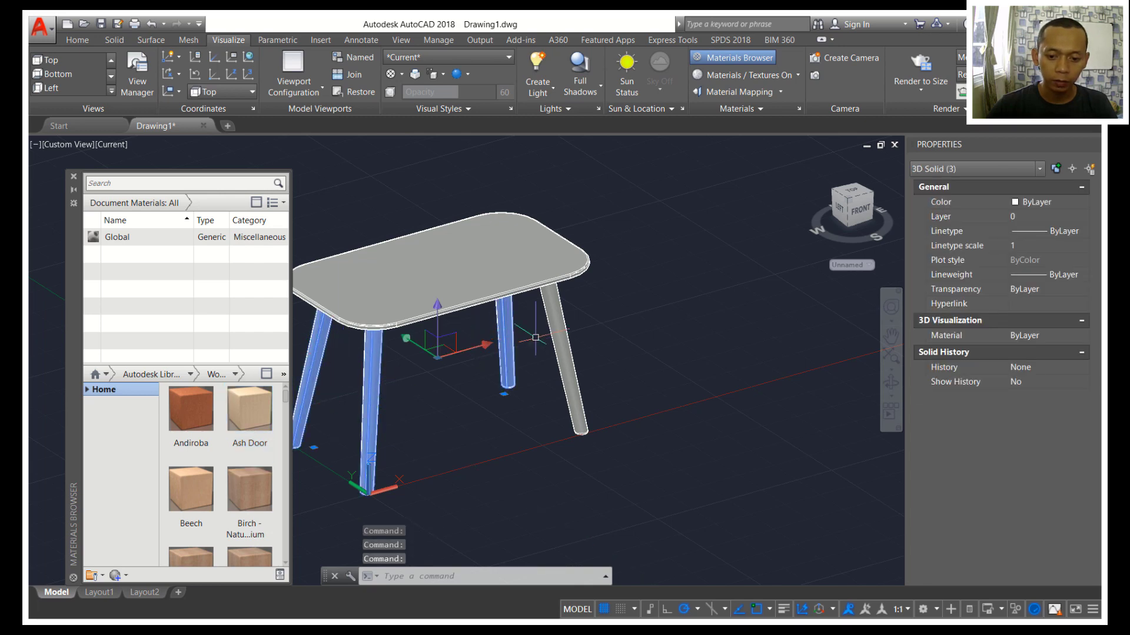
left_click(565, 339)
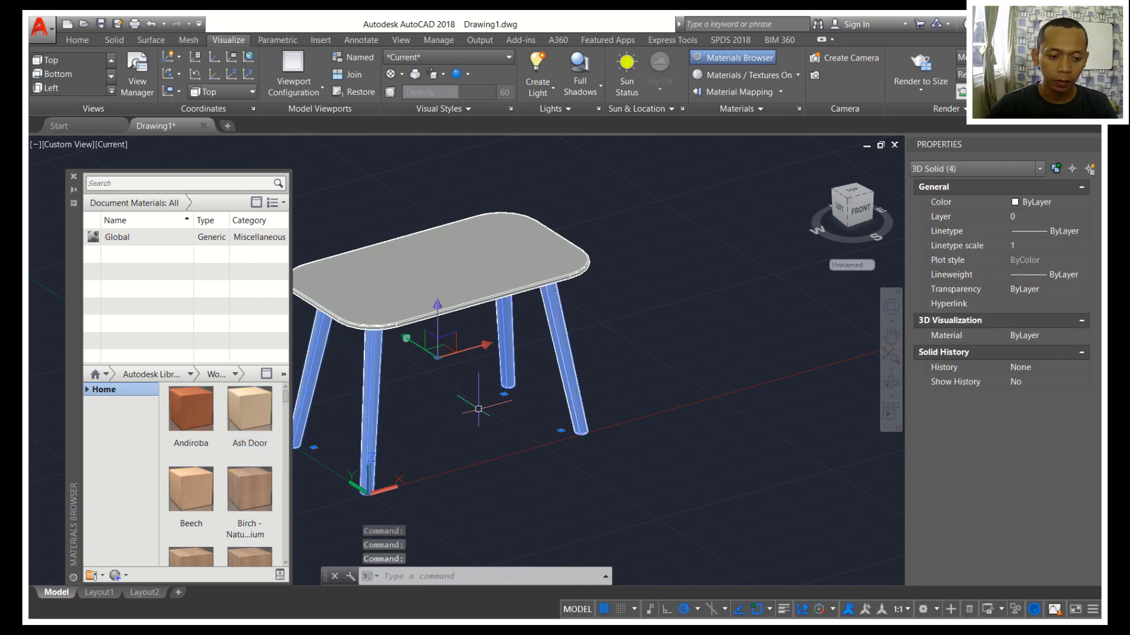
right_click(252, 414)
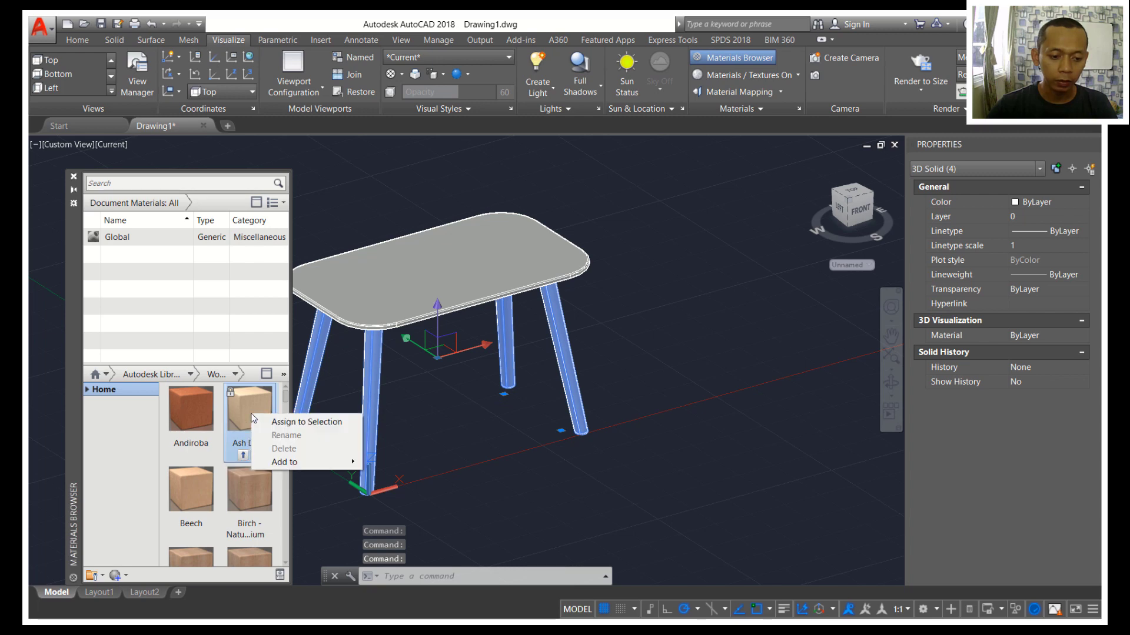
left_click(287, 421)
left_click_drag(409, 440, 474, 428)
Step: Select the tabletop and assign Fine Textured - White from the Autodesk Library Plastic category
key("Escape")
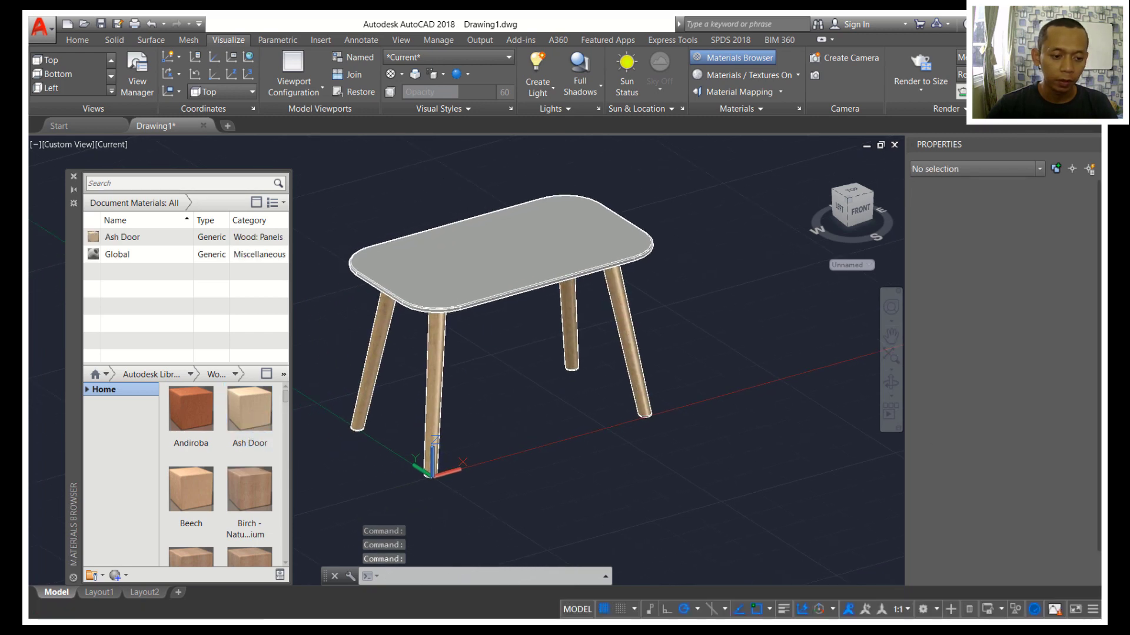
left_click(447, 277)
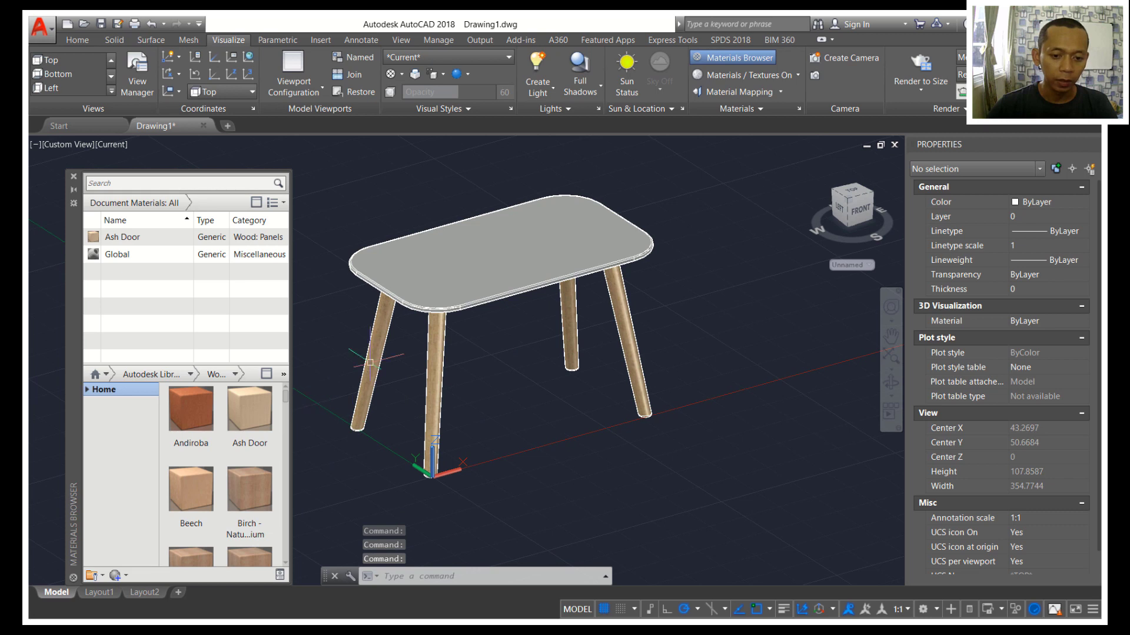
scroll(178, 430, "down", 3)
left_click(87, 390)
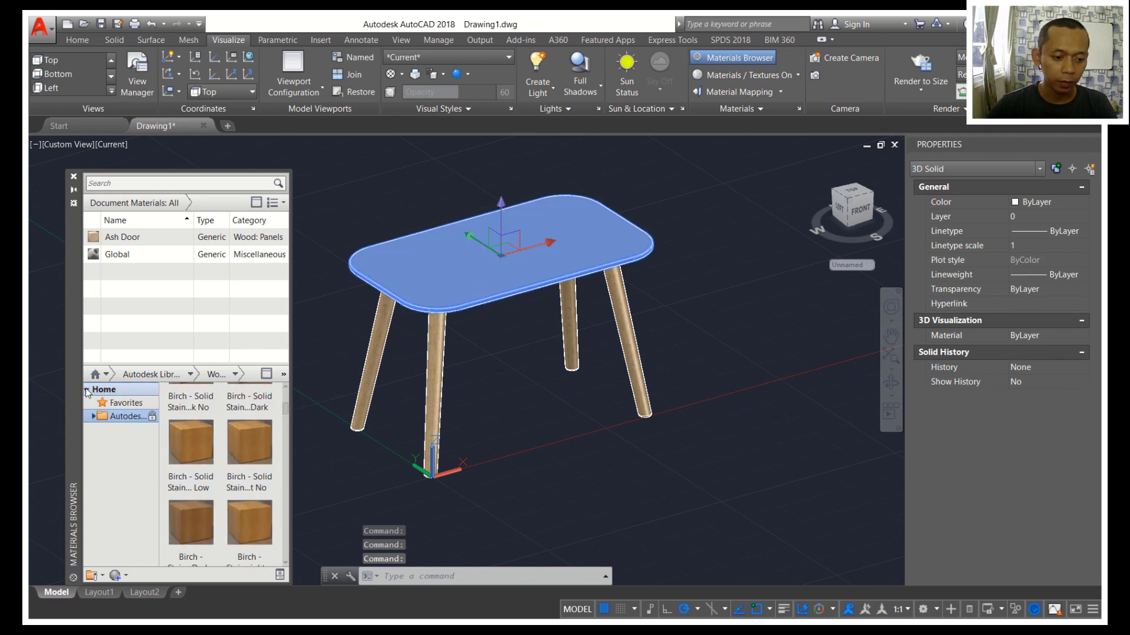
left_click(93, 416)
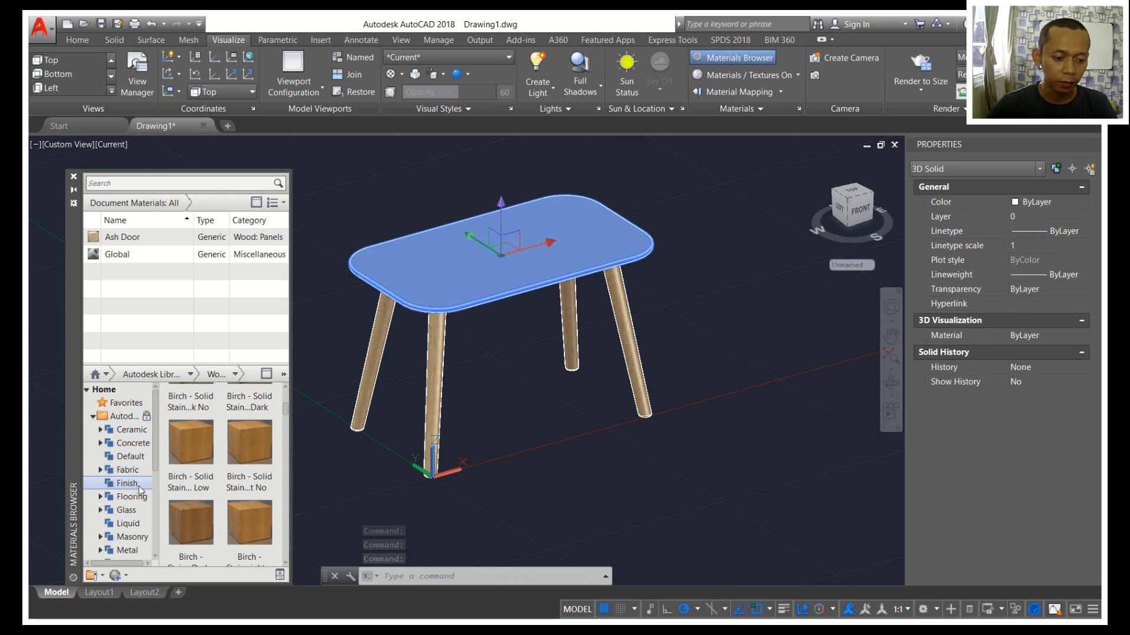
scroll(136, 500, "down", 2)
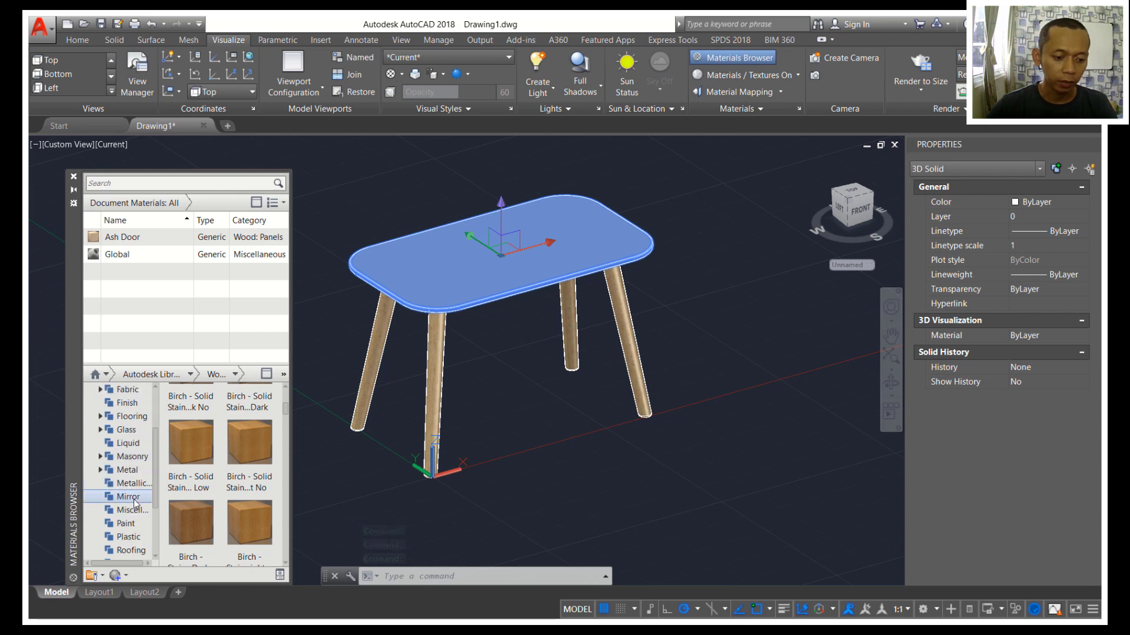
left_click(128, 537)
scroll(226, 484, "down", 3)
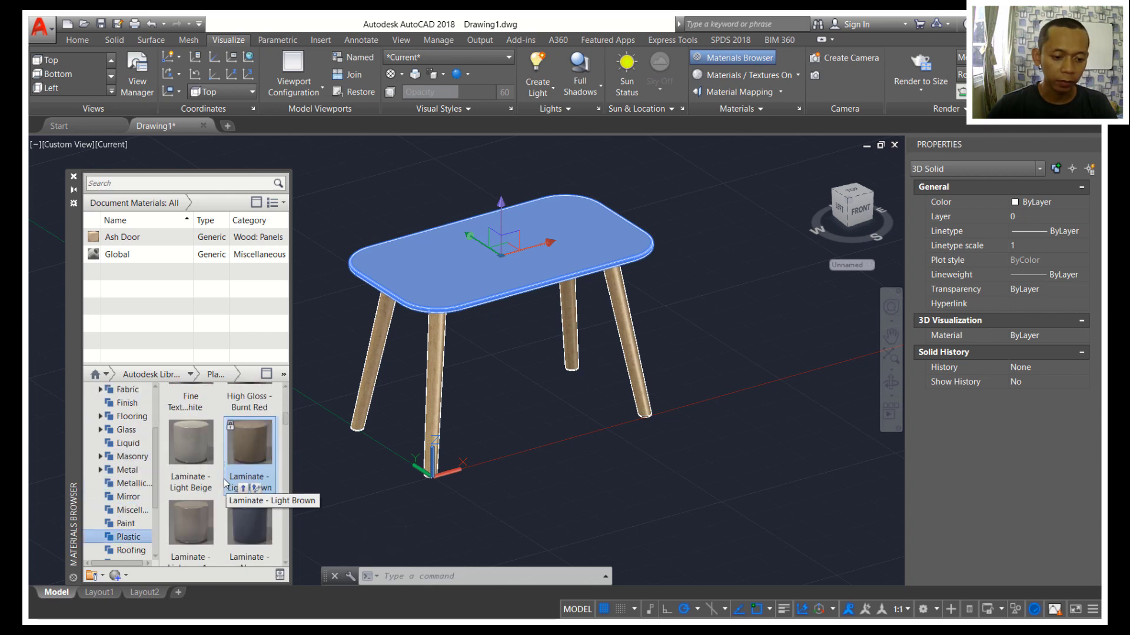
scroll(224, 485, "up", 2)
scroll(232, 461, "down", 2)
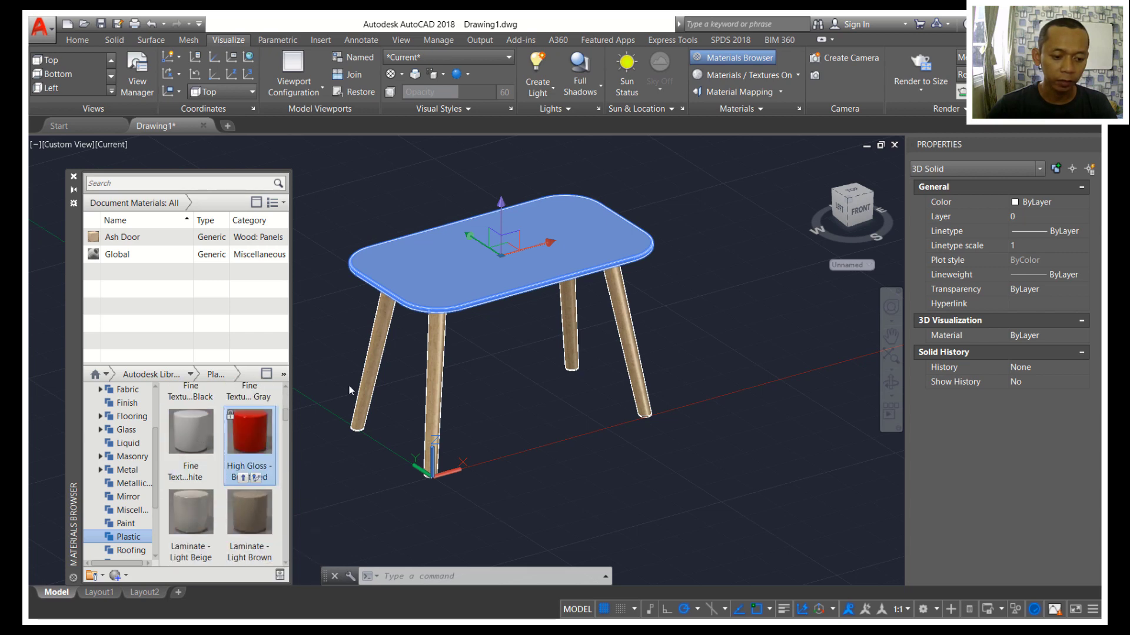
scroll(203, 454, "up", 1)
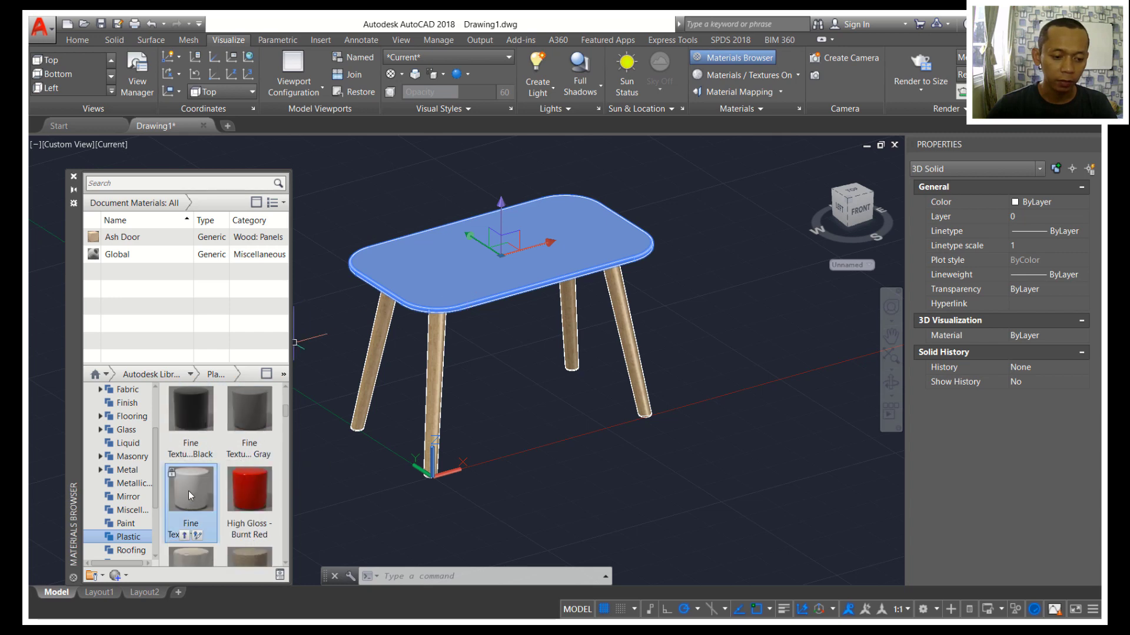
right_click(189, 491)
left_click(230, 500)
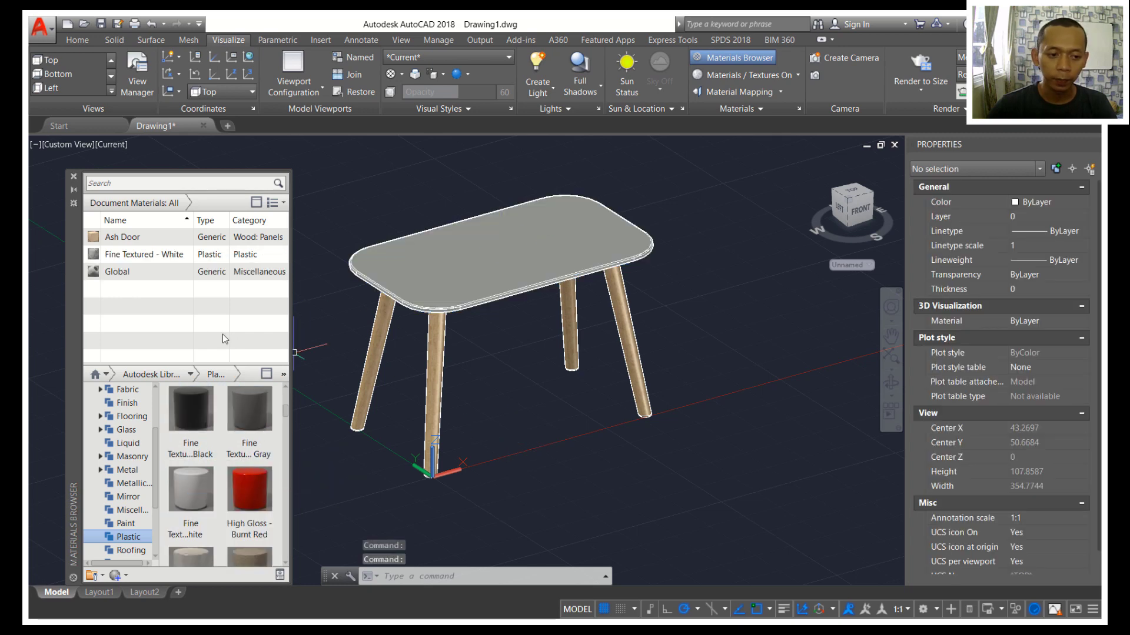
Step: Make Fine Textured - White Glossy with a near-white 232,232,232 tint
double_click(132, 254)
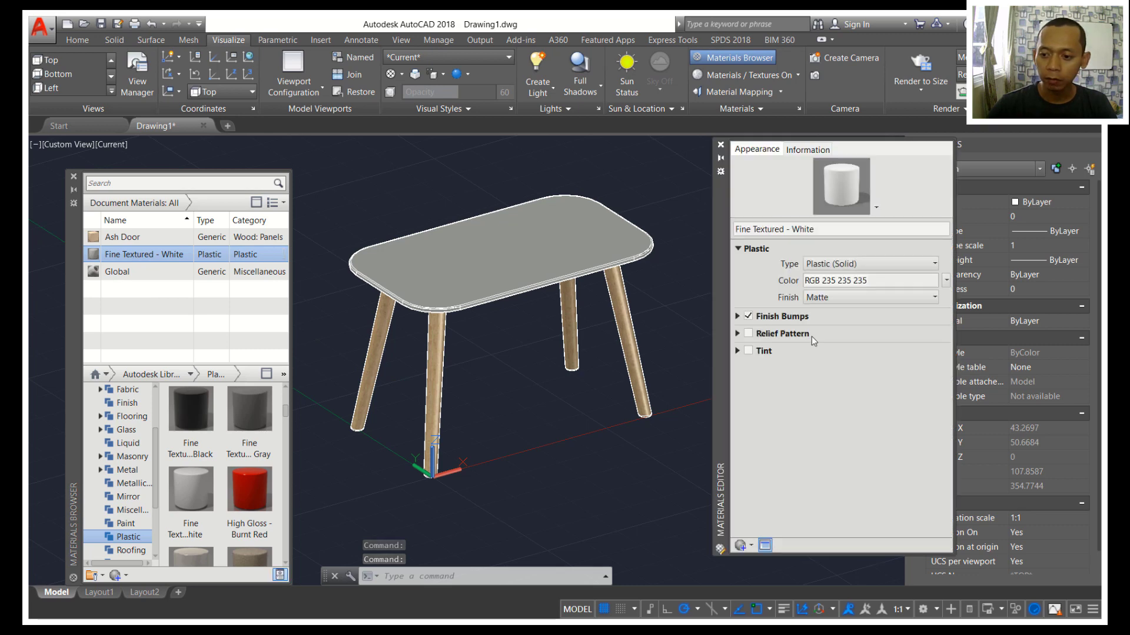
left_click(822, 299)
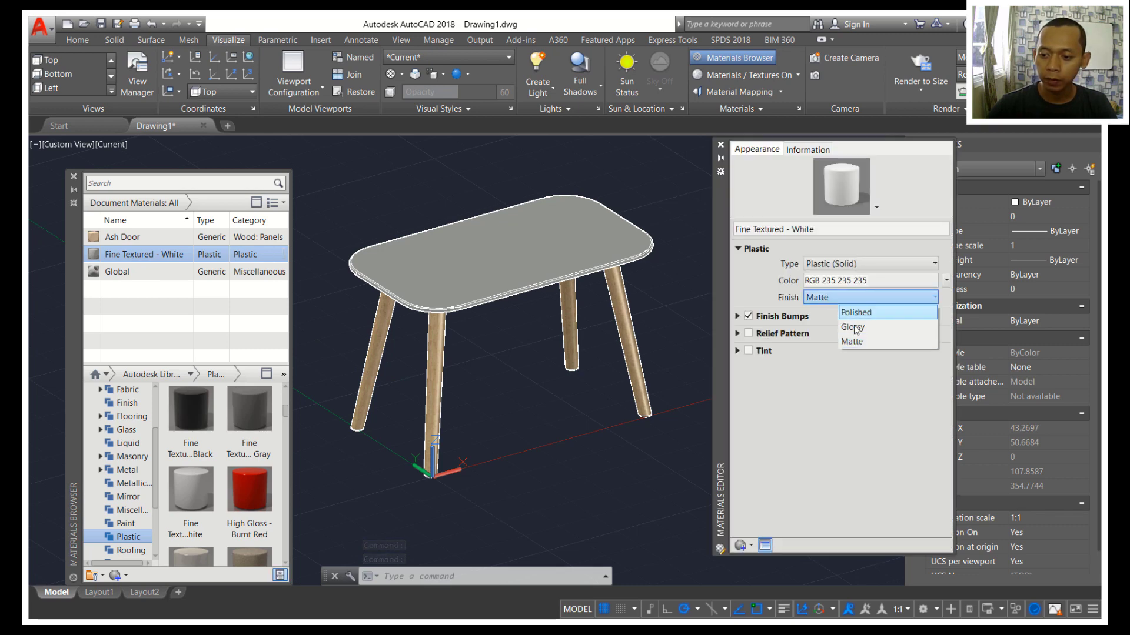
left_click(855, 326)
left_click(748, 351)
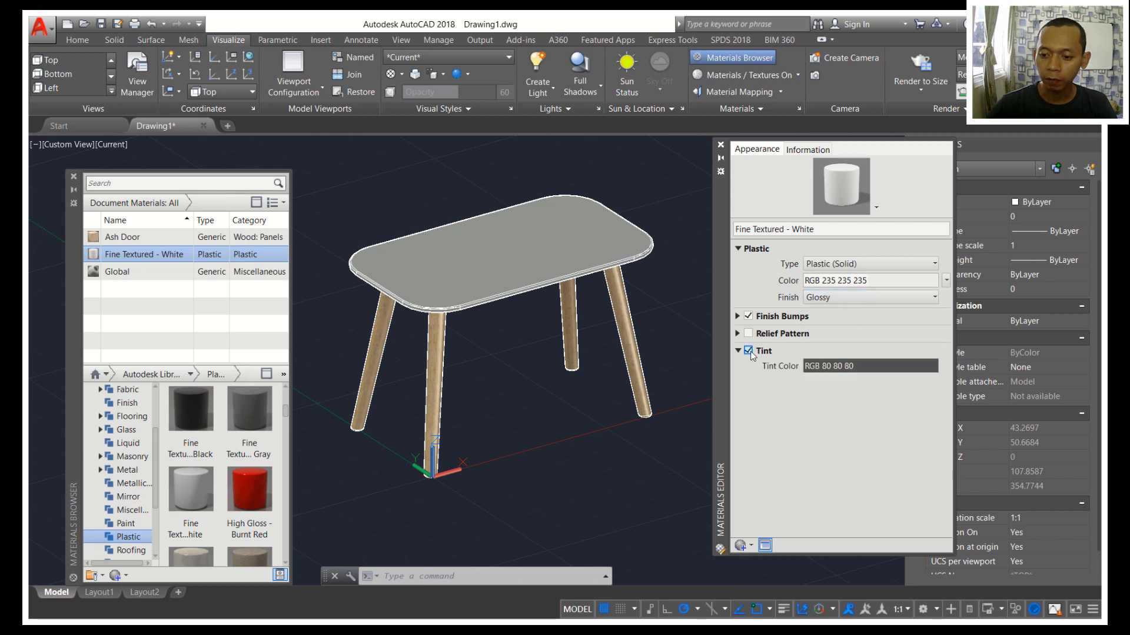
left_click(836, 368)
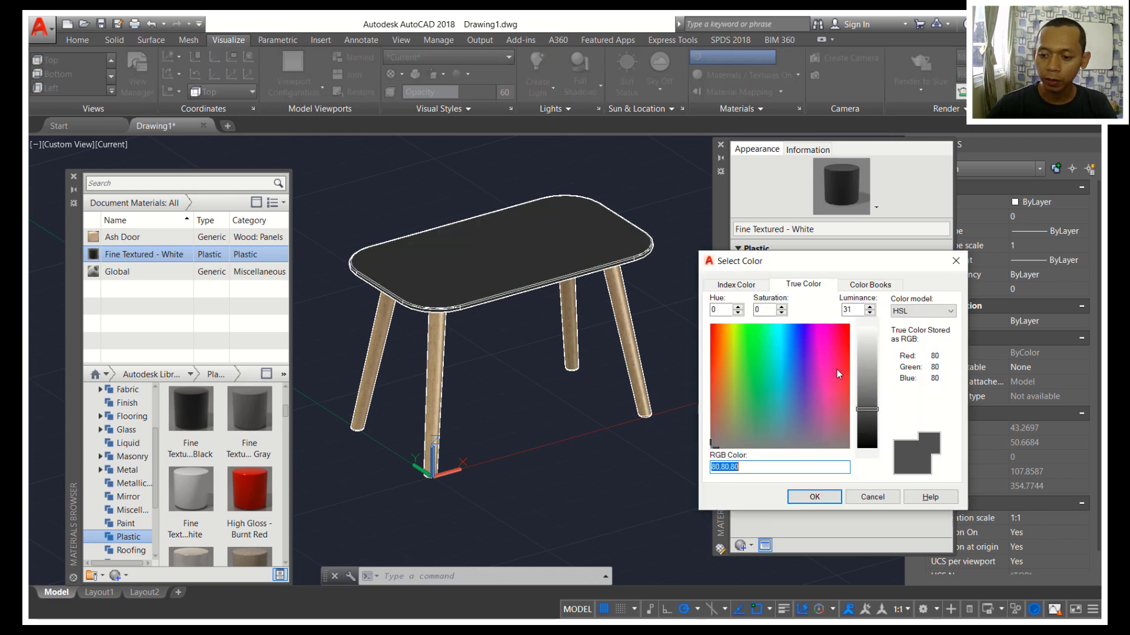
left_click(871, 341)
left_click_drag(870, 340, 869, 345)
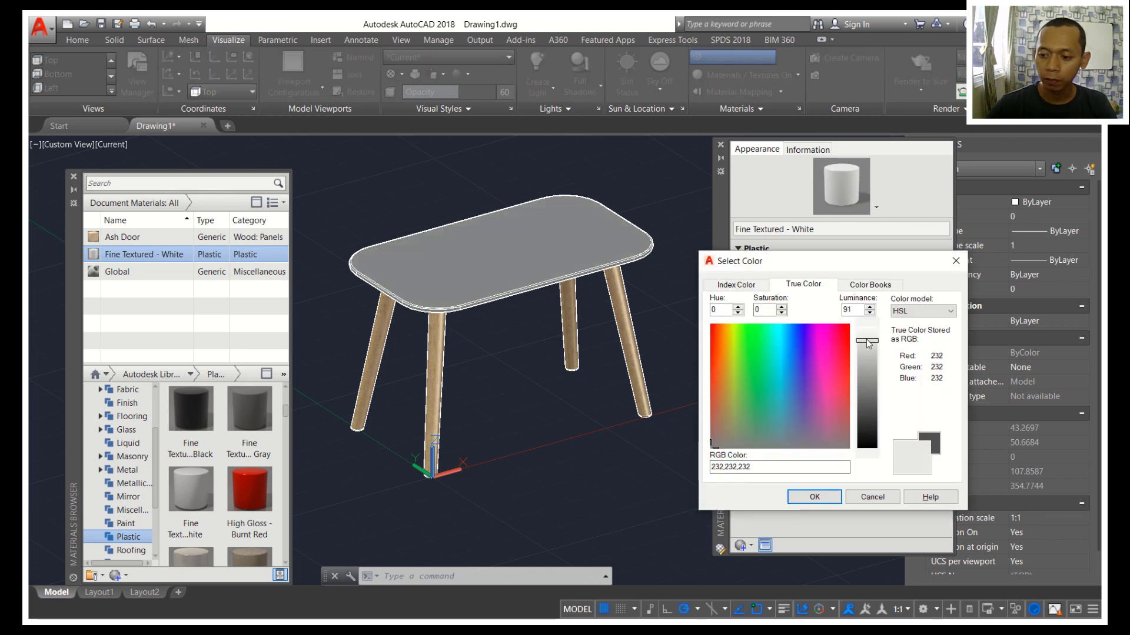
left_click(815, 497)
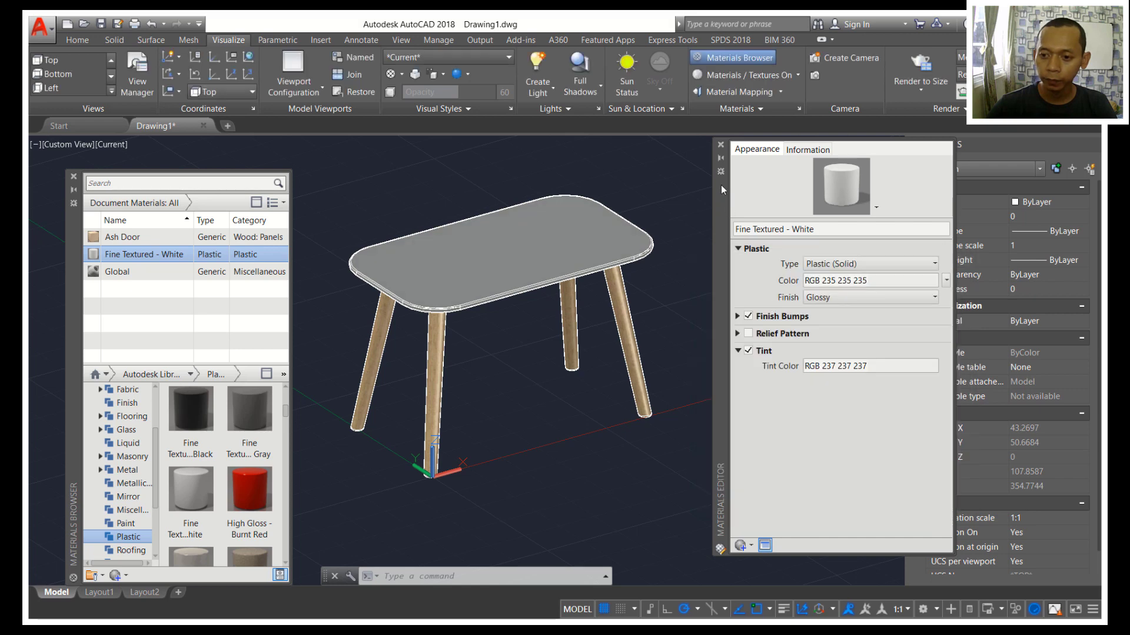
left_click(720, 144)
Step: Give the Ash Door material a light brown tint of RGB 213 178 108
double_click(155, 239)
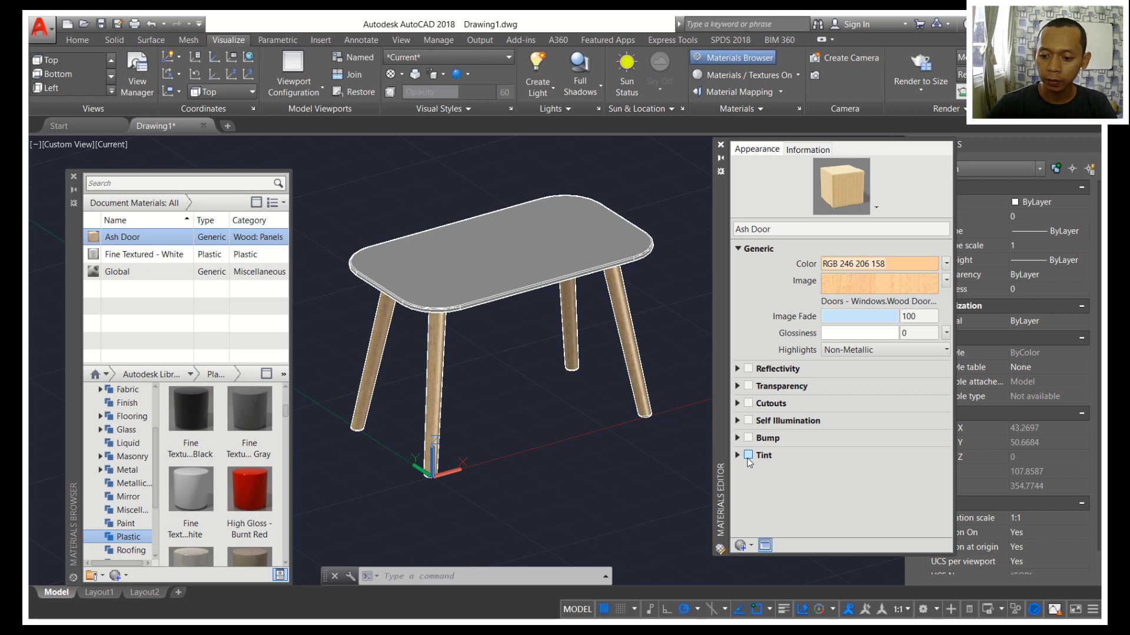
left_click(748, 455)
left_click(859, 470)
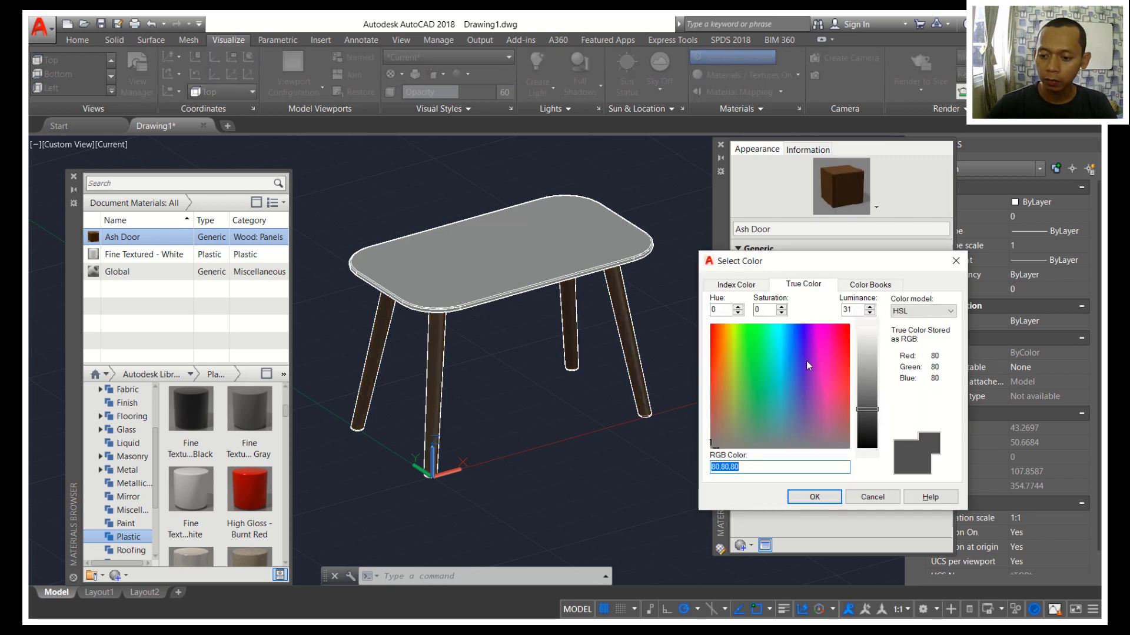
left_click(725, 378)
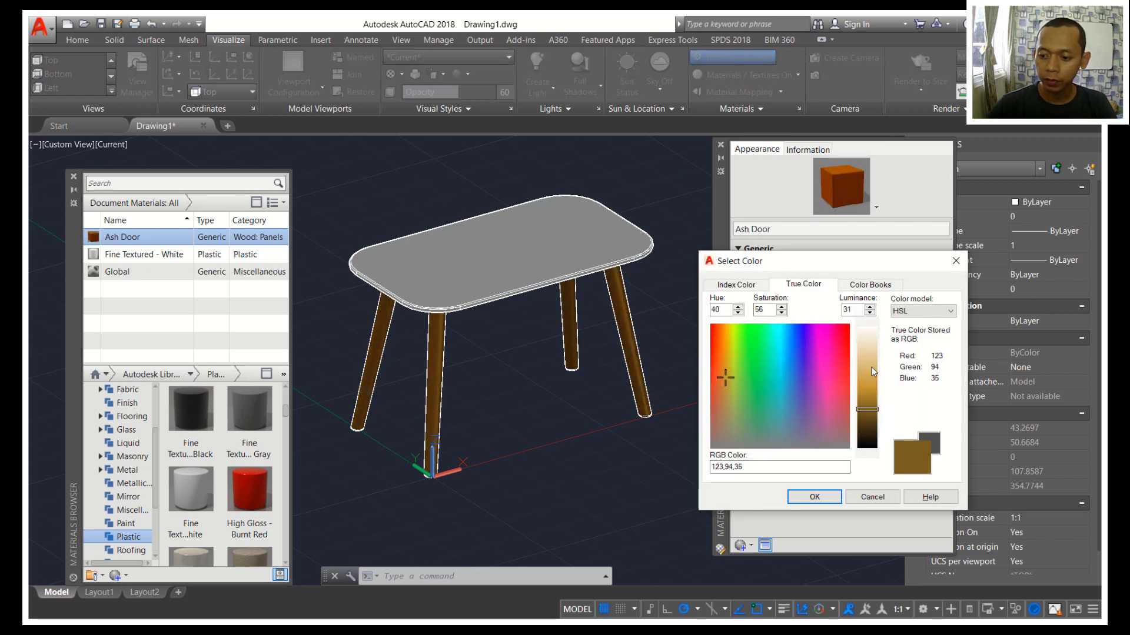
left_click_drag(869, 369, 866, 377)
left_click(823, 497)
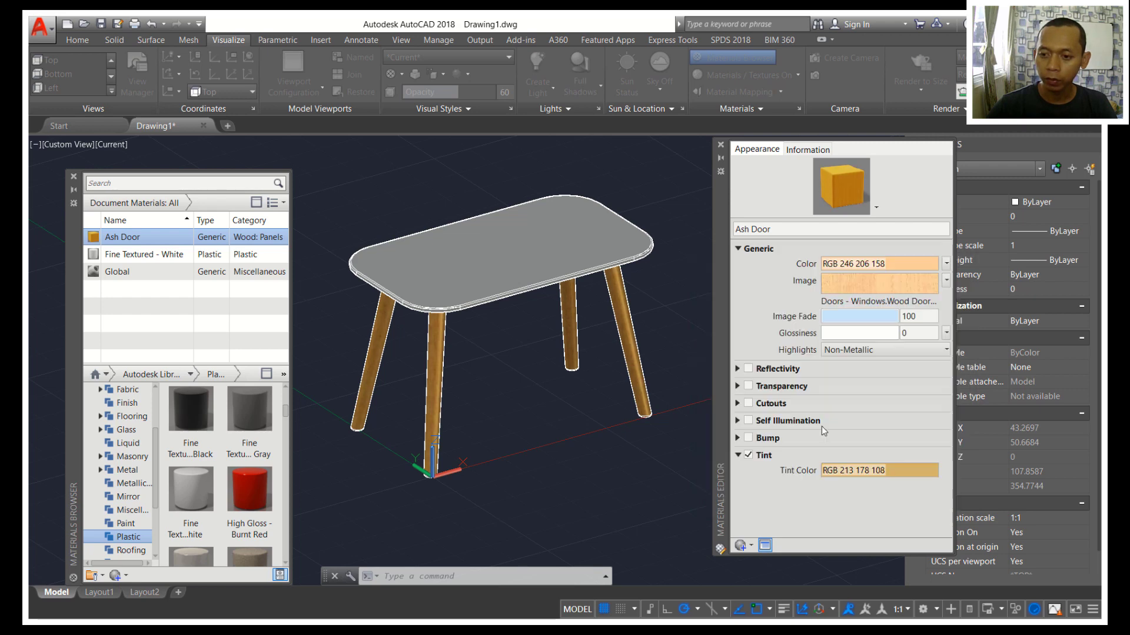
left_click(720, 144)
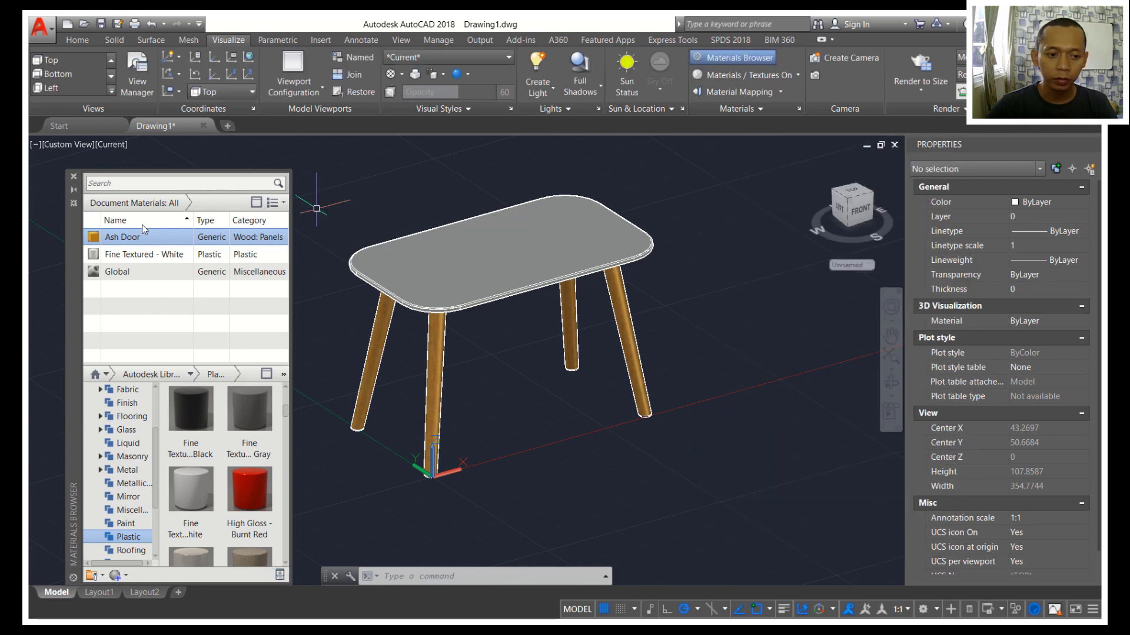
Step: Close the Materials Browser and draw a PLANESURF floor rectangle spanning beneath the table
left_click(73, 176)
scroll(423, 320, "down", 2)
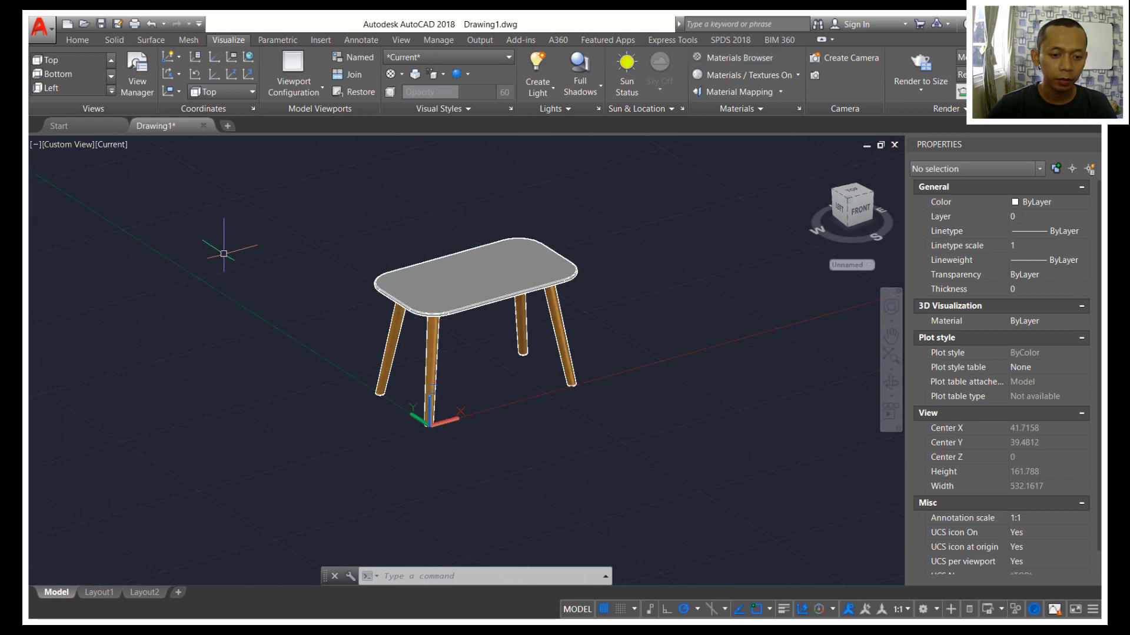
middle_click_drag(253, 288, 305, 305)
type("PLANESURF")
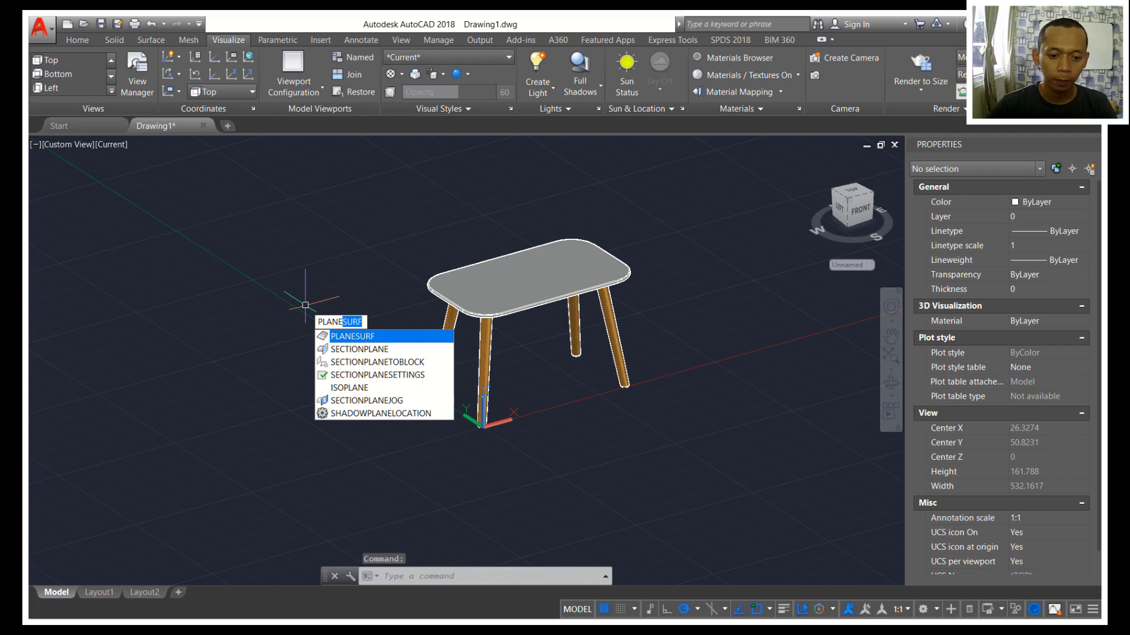
key("Return")
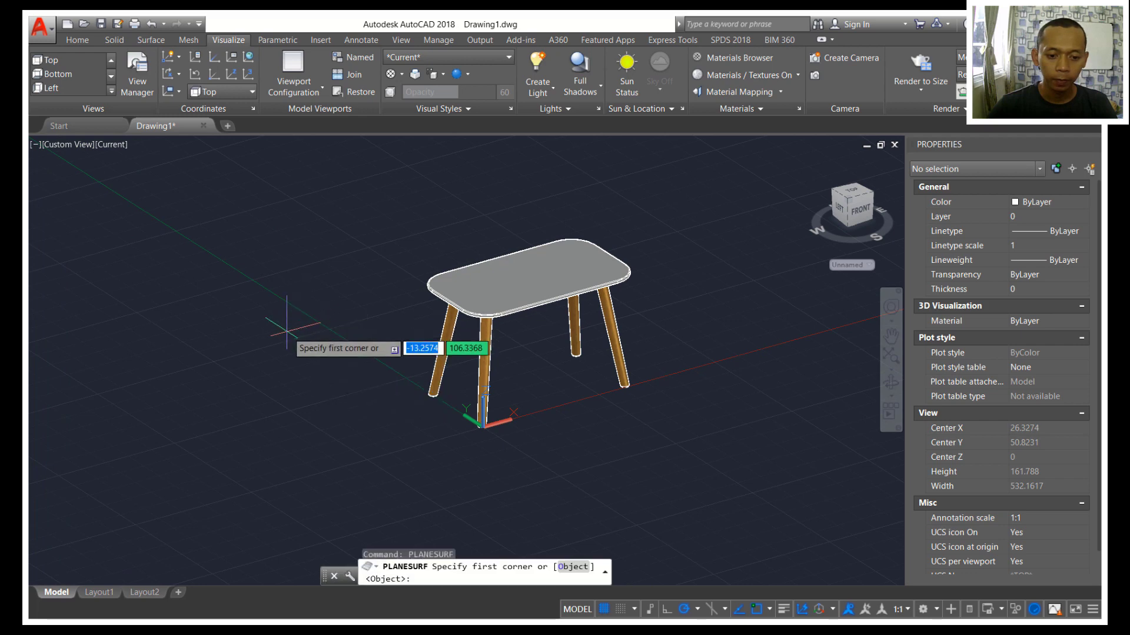
left_click(231, 354)
left_click(828, 423)
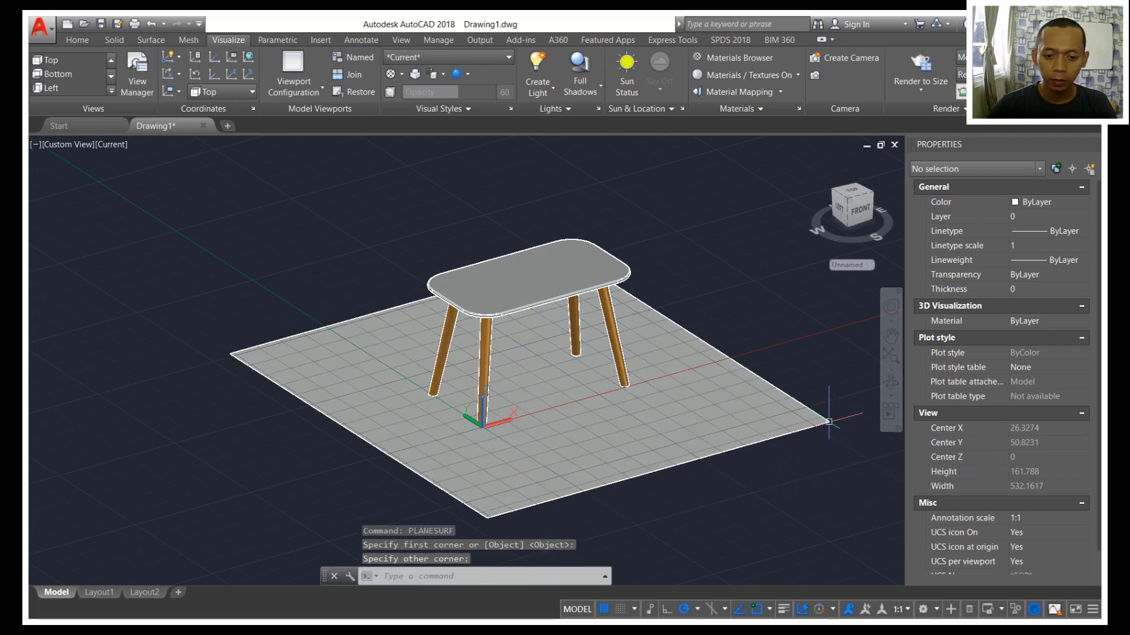
left_click(68, 144)
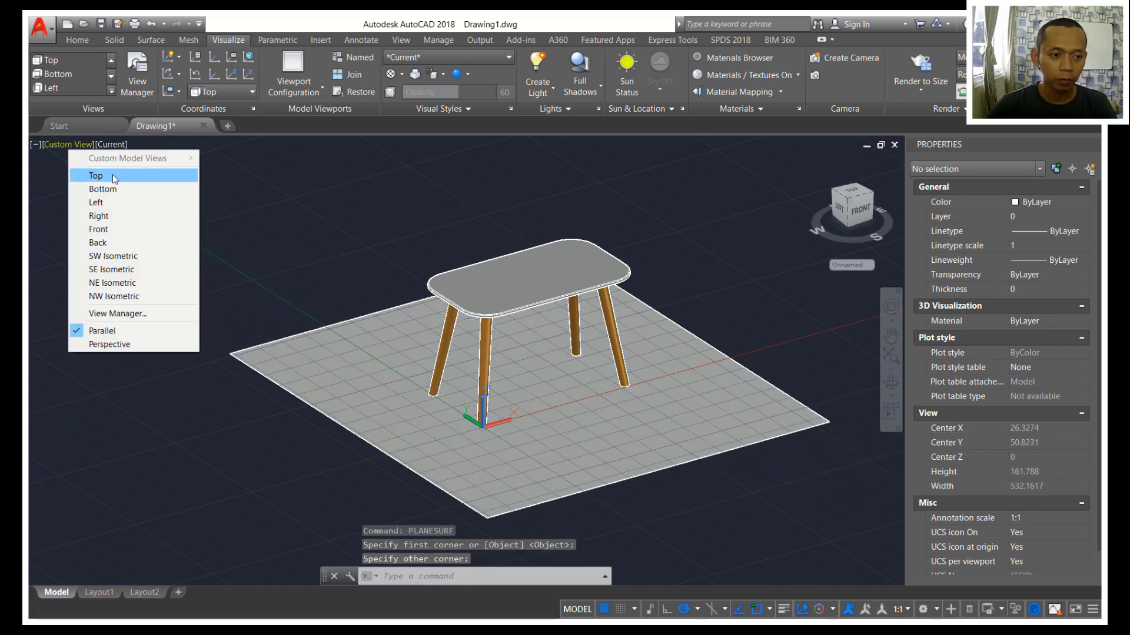
Step: From Top view, place a camera below-left of the floor aimed at the table
left_click(113, 176)
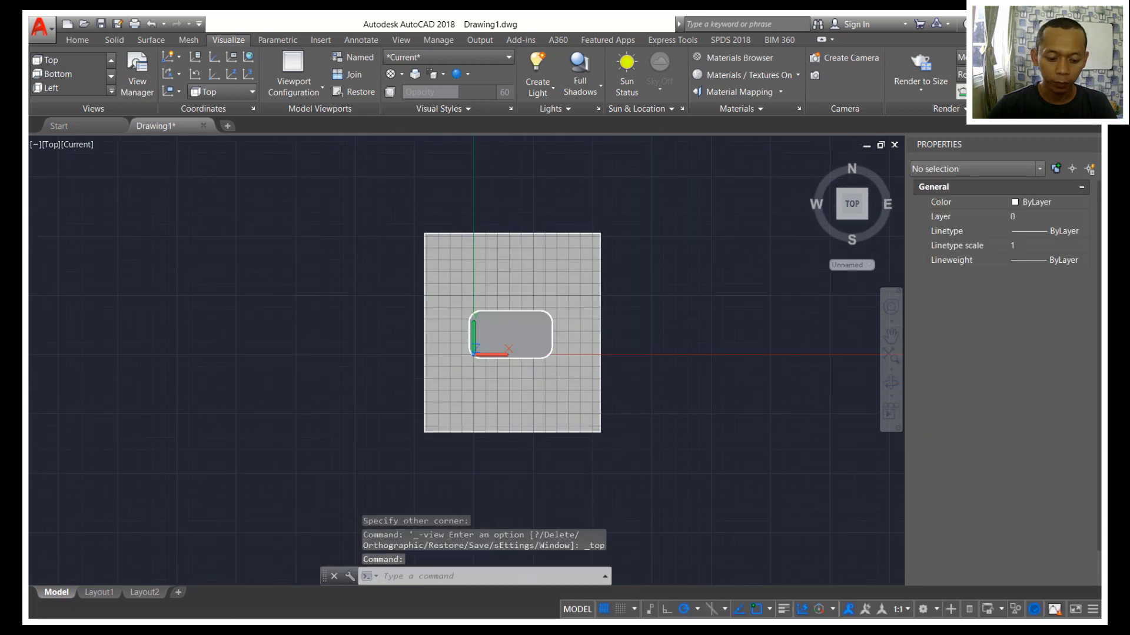
type("caM")
key("Return")
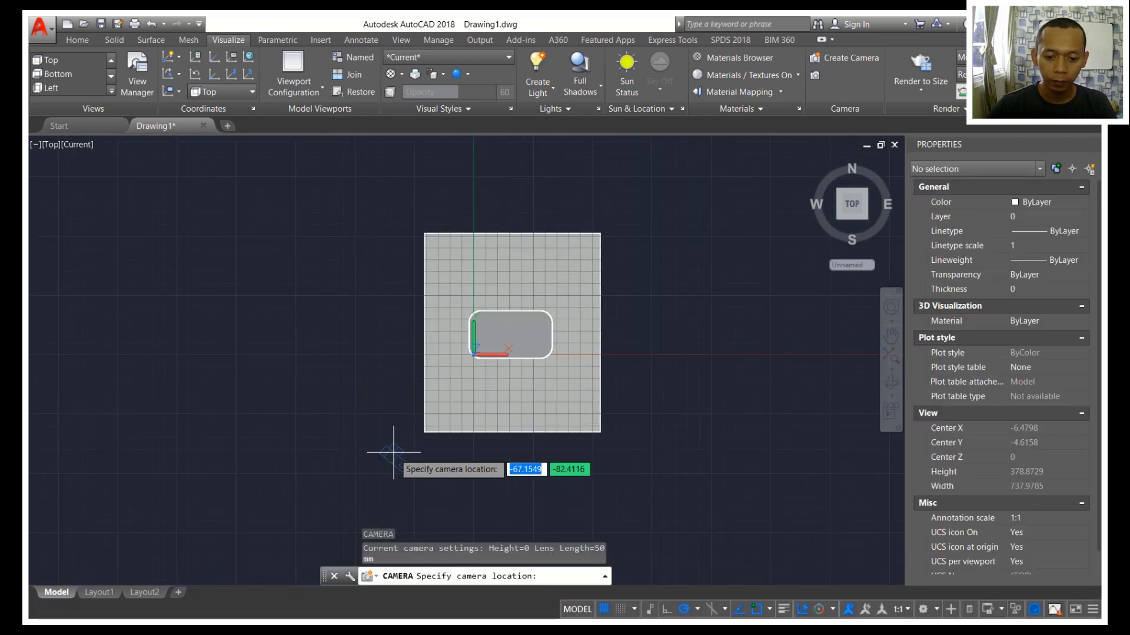
left_click(396, 453)
left_click(546, 298)
key("Return")
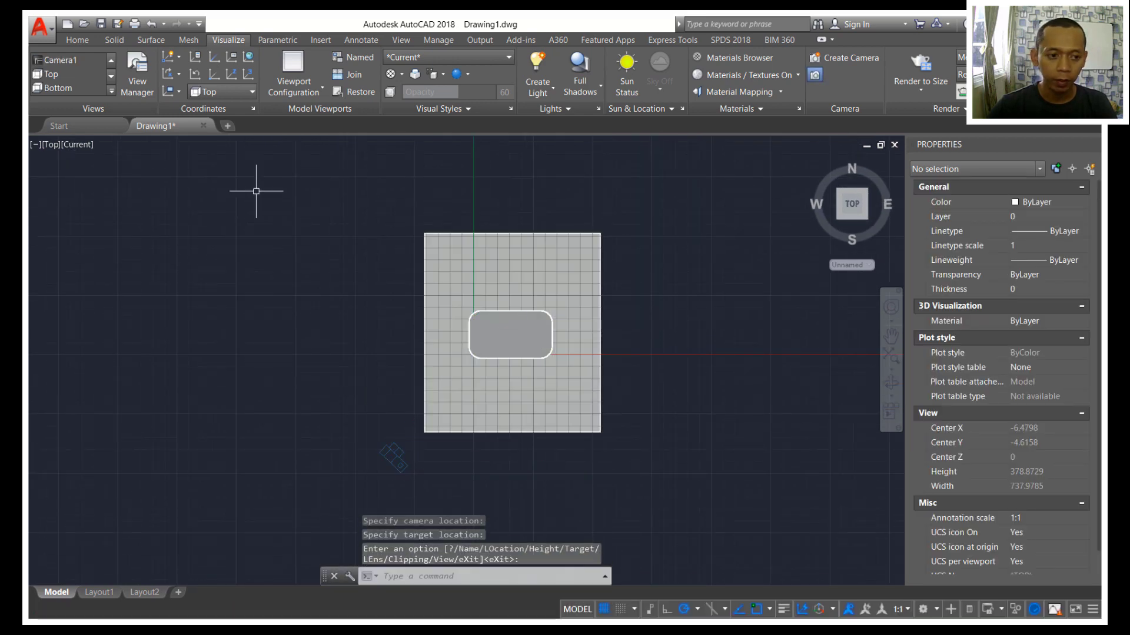
Step: Switch the viewport to the Camera1 view and orbit slightly around the table
left_click(50, 152)
mouse_move(118, 158)
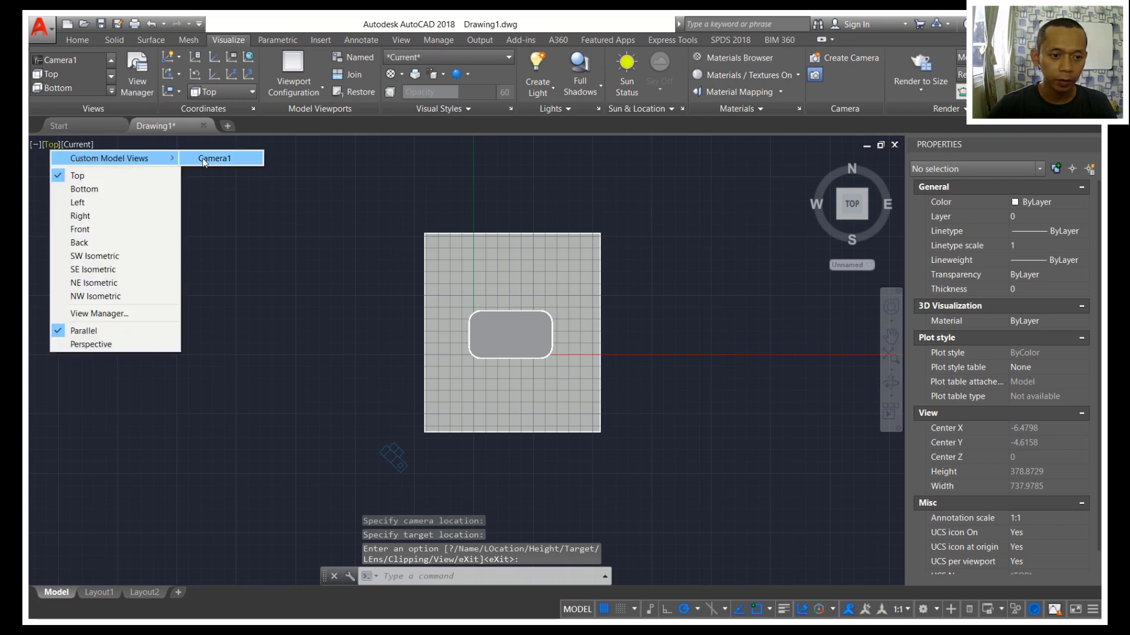
left_click(211, 159)
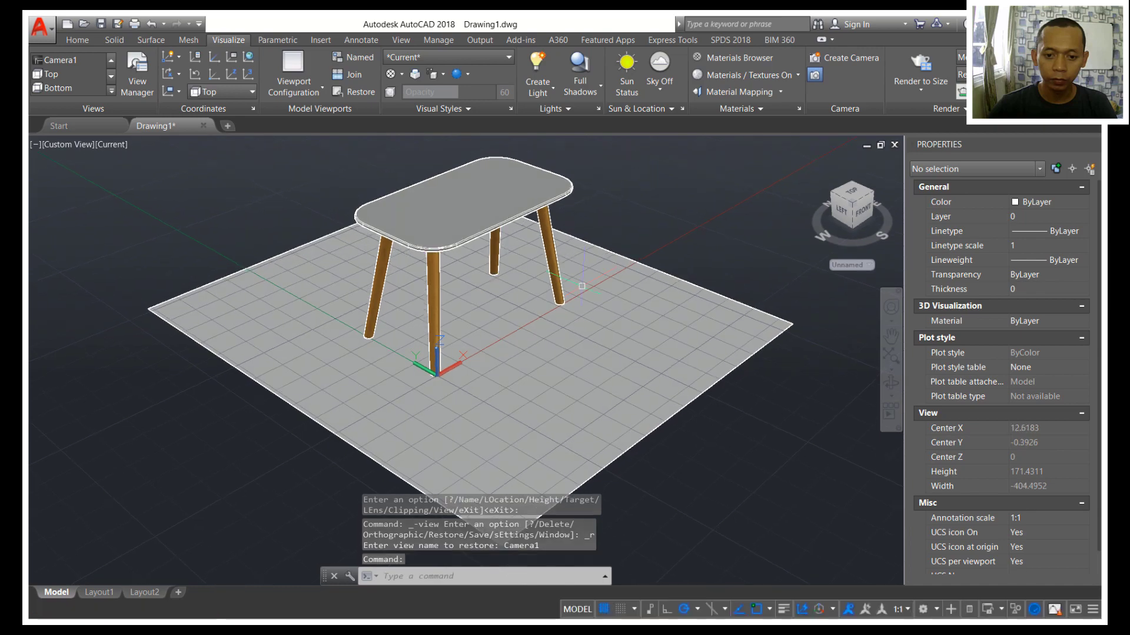
middle_click_drag(553, 348, 578, 351, "shift")
scroll(586, 347, "up", 2)
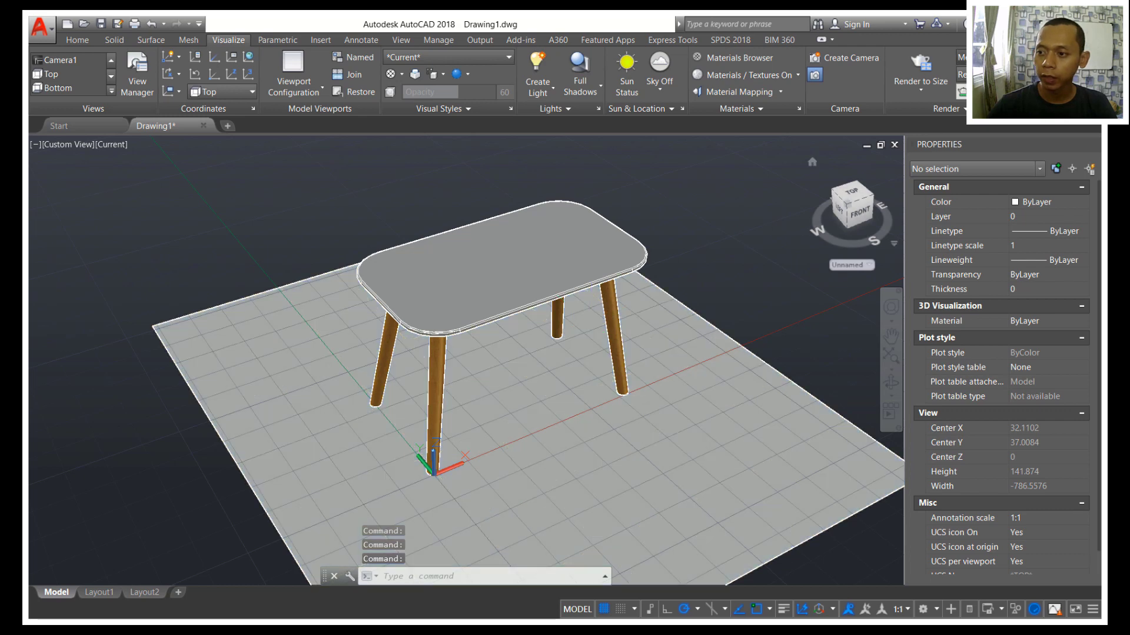
Step: Choose the High render preset and turn on the render environment with a custom background
left_click(976, 58)
left_click(965, 98)
left_click(952, 112)
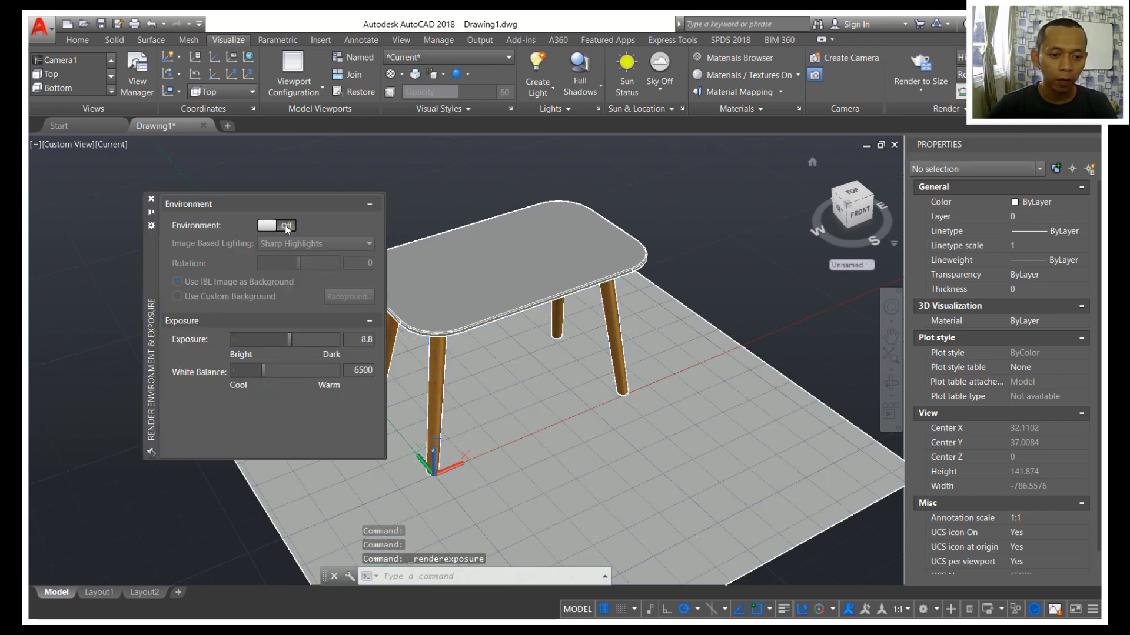
left_click(285, 225)
left_click(244, 297)
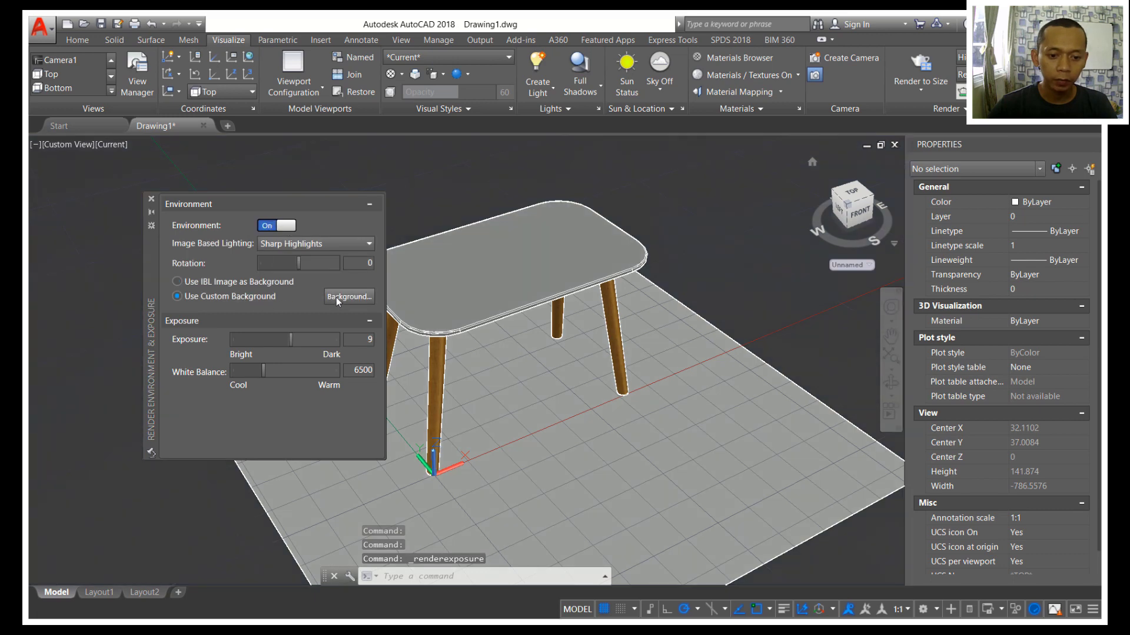
Step: Set the background to a solid near-white colour and apply it to the scene
left_click(337, 298)
left_click(553, 218)
left_click(546, 239)
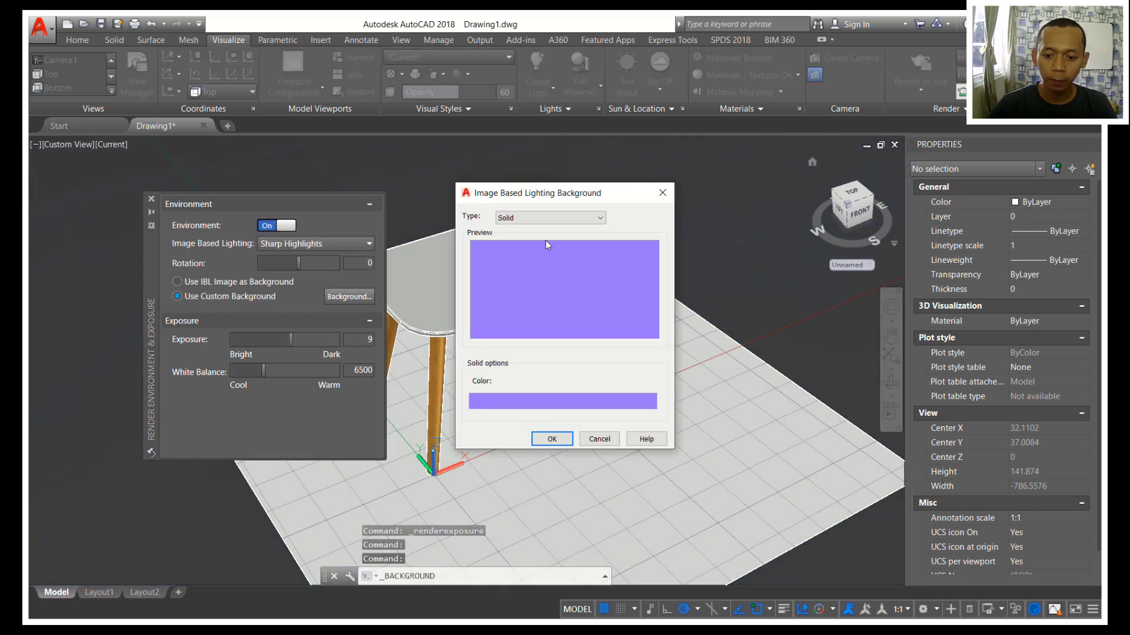
left_click(552, 401)
left_click_drag(874, 344, 870, 332)
left_click(814, 498)
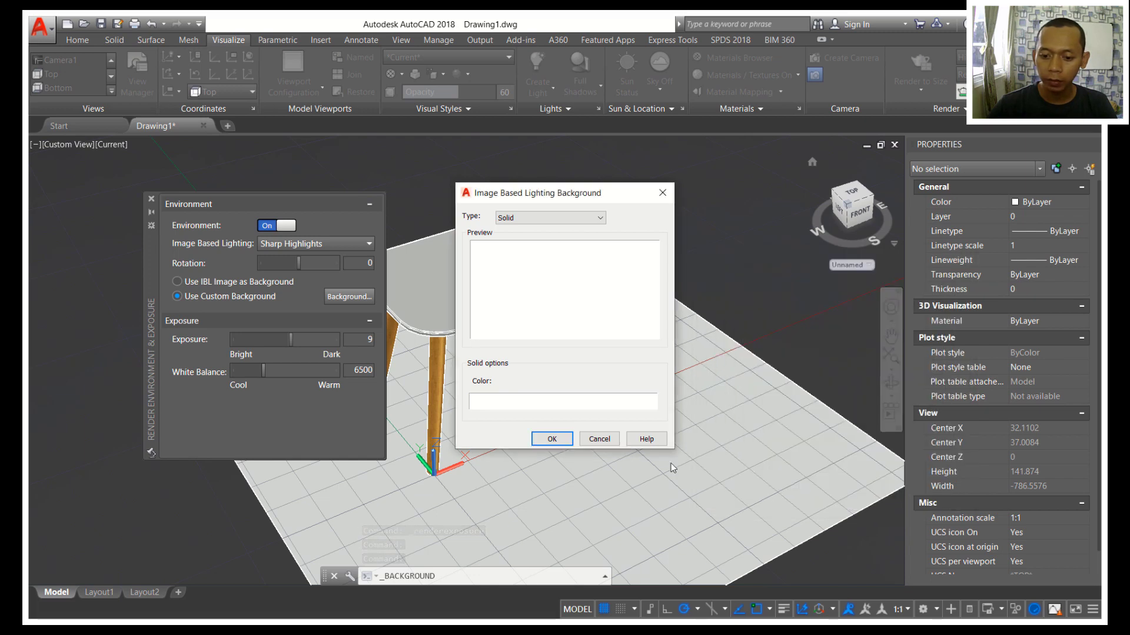
left_click(552, 439)
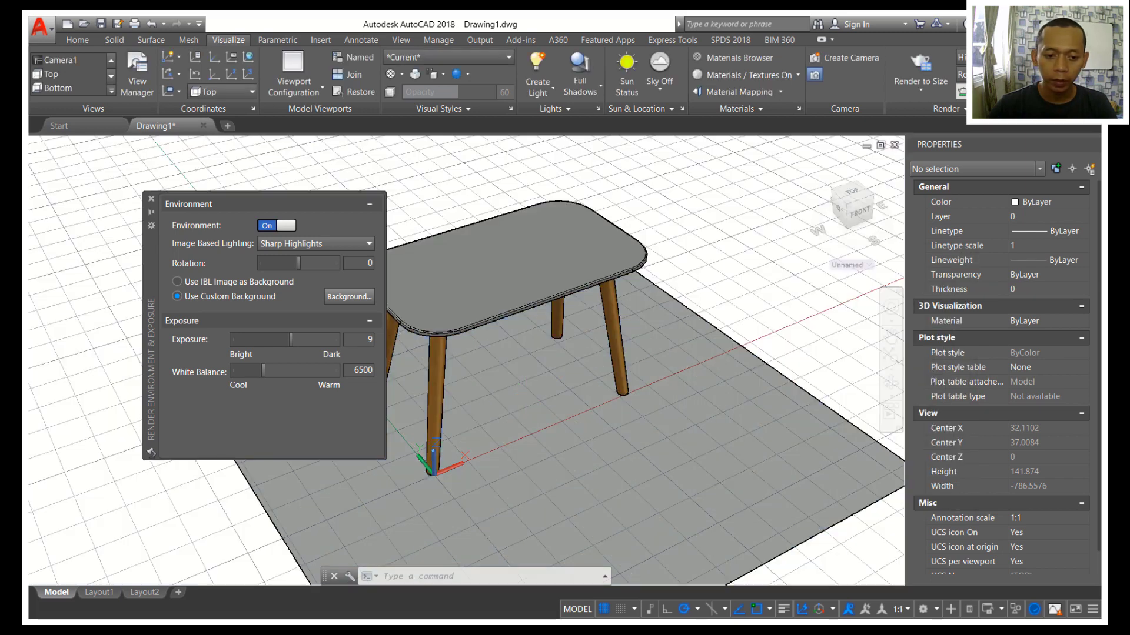
left_click(151, 199)
middle_click_drag(567, 252, 547, 273, "shift")
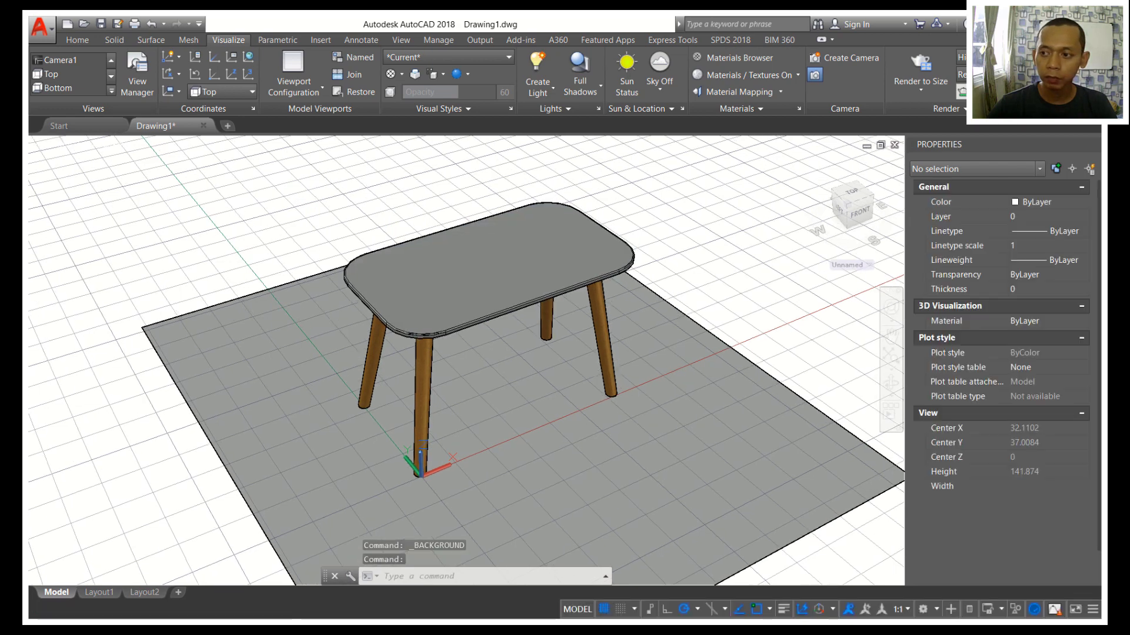
left_click(921, 65)
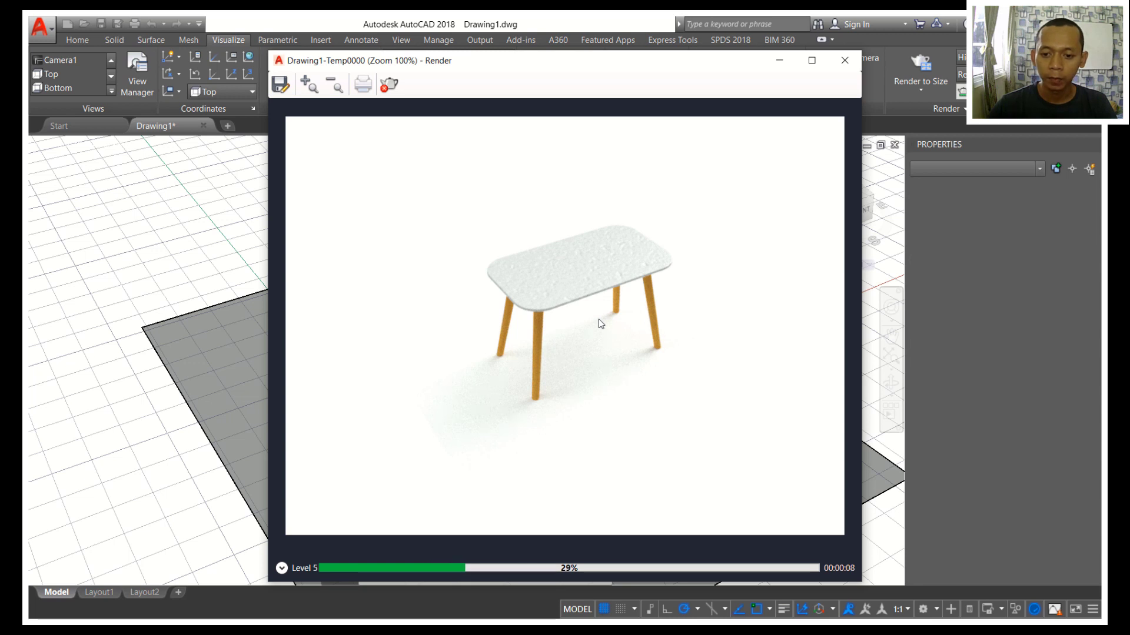
scroll(633, 278, "up", 2)
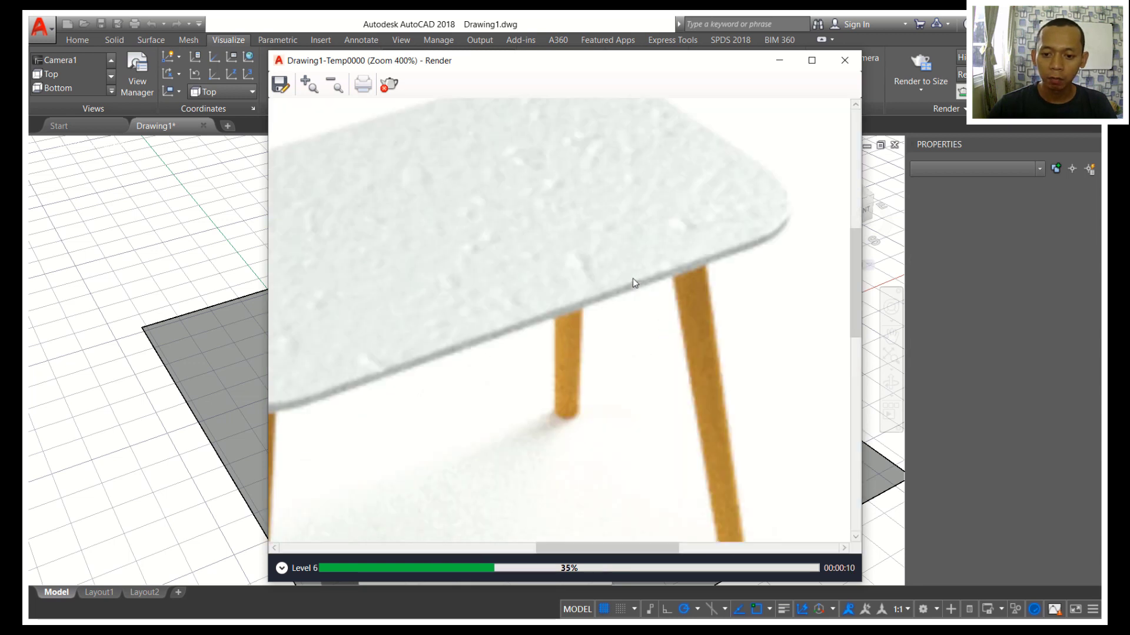
scroll(640, 254, "down", 1)
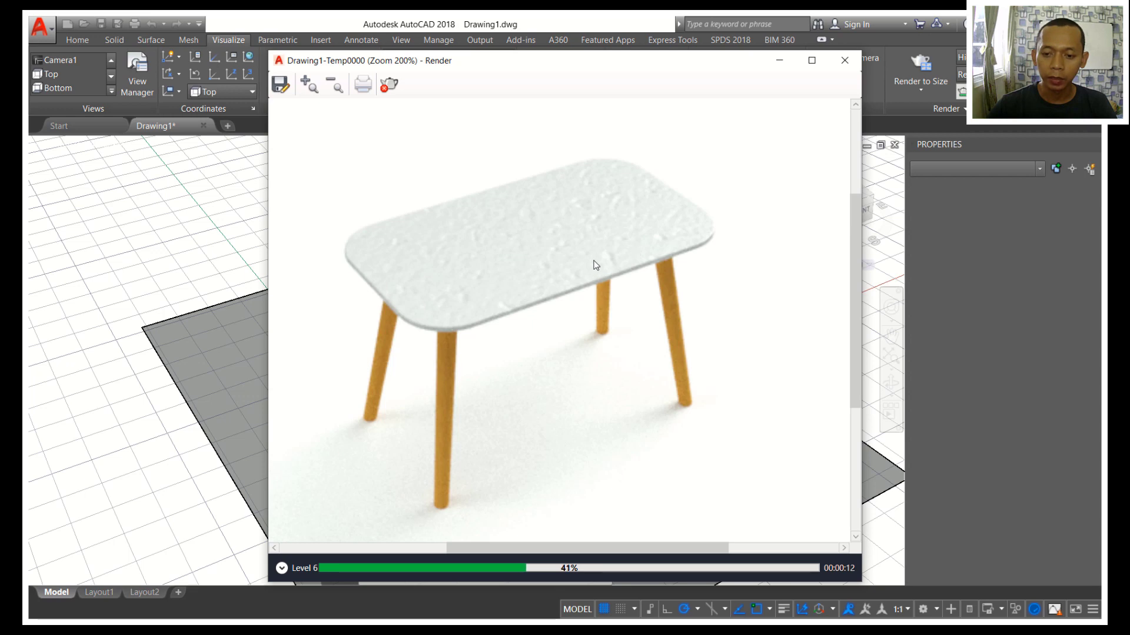
left_click(850, 66)
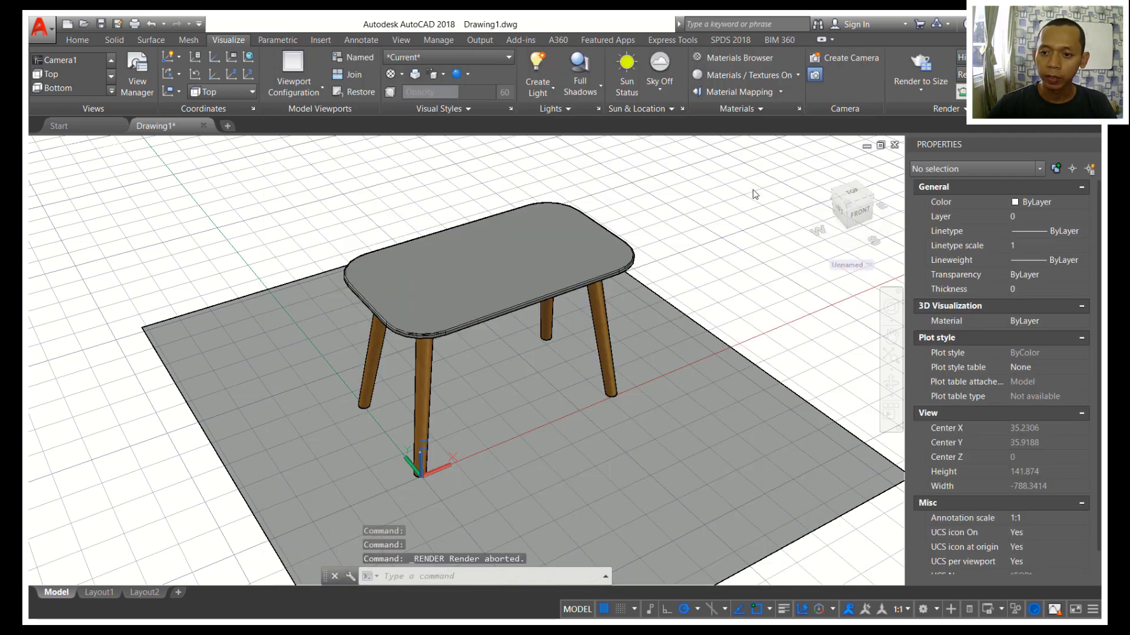
Step: Turn off Finish Bumps on Fine Textured - White and render the scene again
left_click(744, 59)
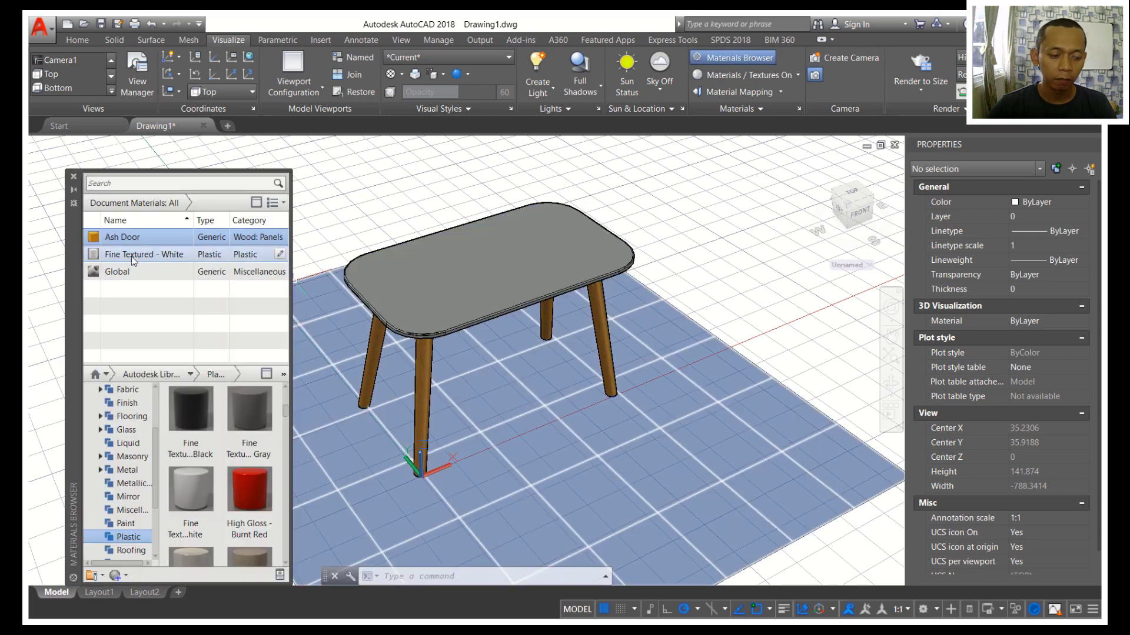
double_click(133, 261)
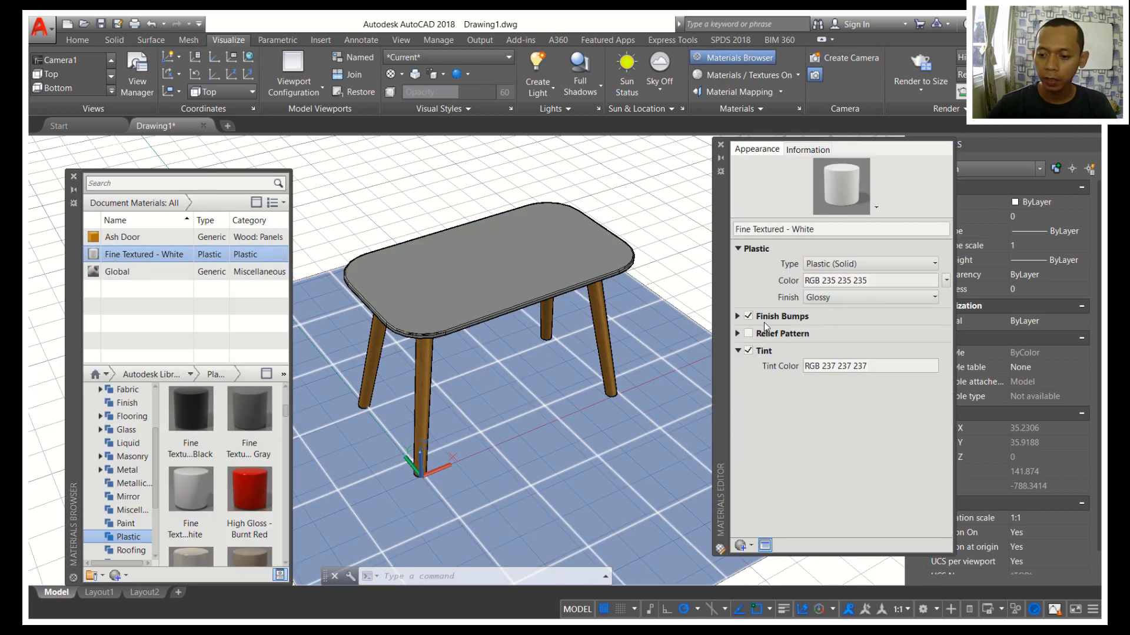
left_click(748, 316)
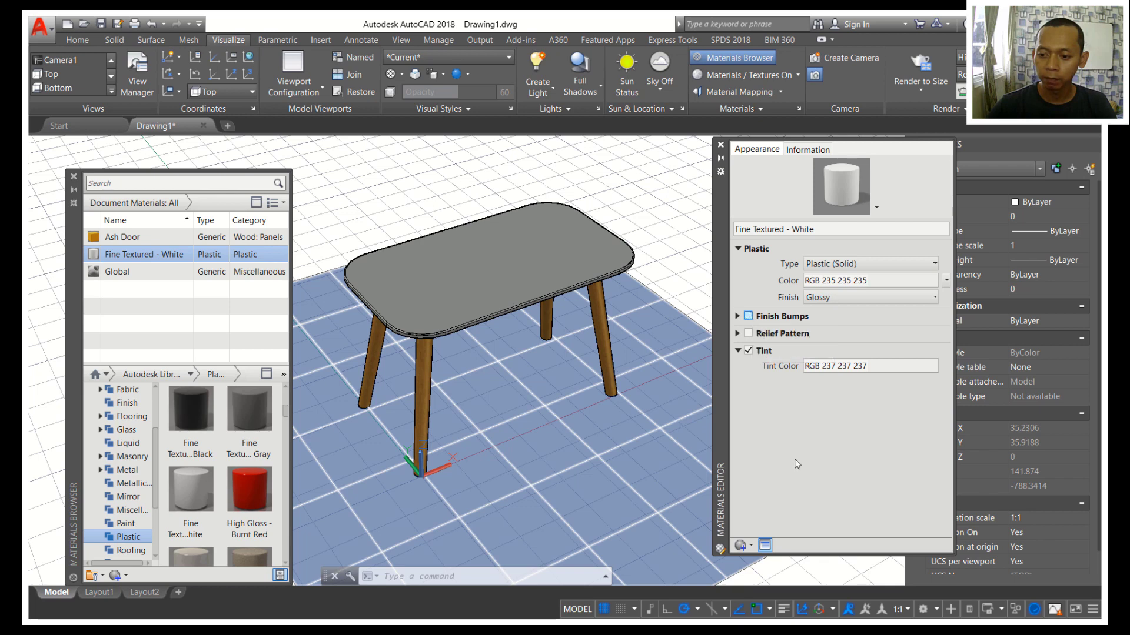
left_click(925, 84)
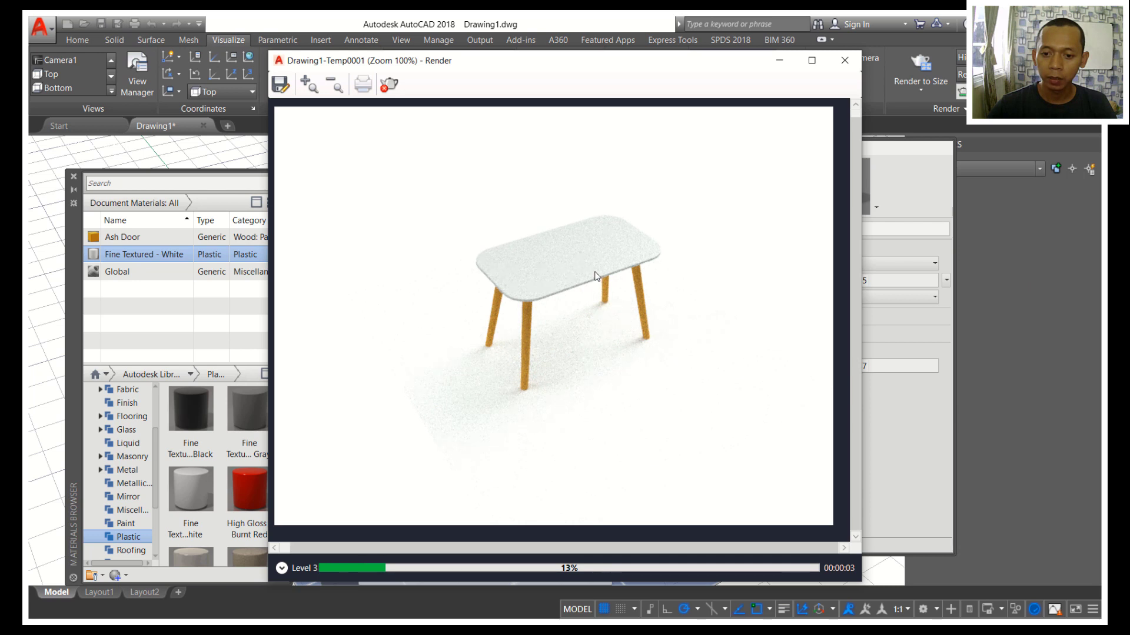
Step: Zoom in and out on the progressing render to check that the white tabletop looks smoother
scroll(597, 276, "up", 1)
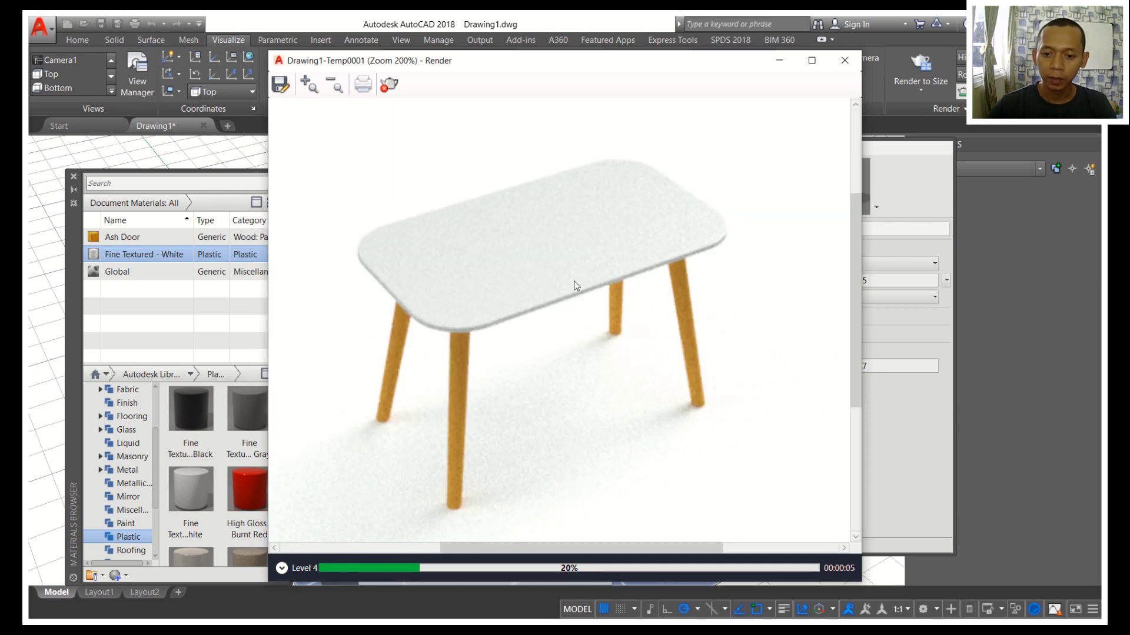
scroll(574, 281, "down", 1)
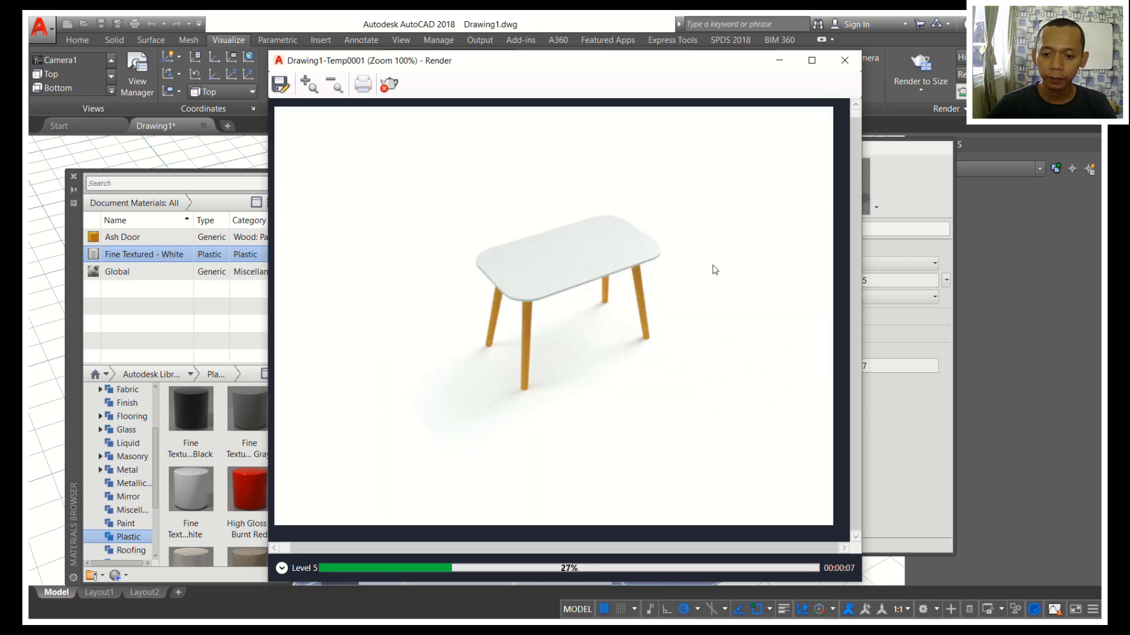